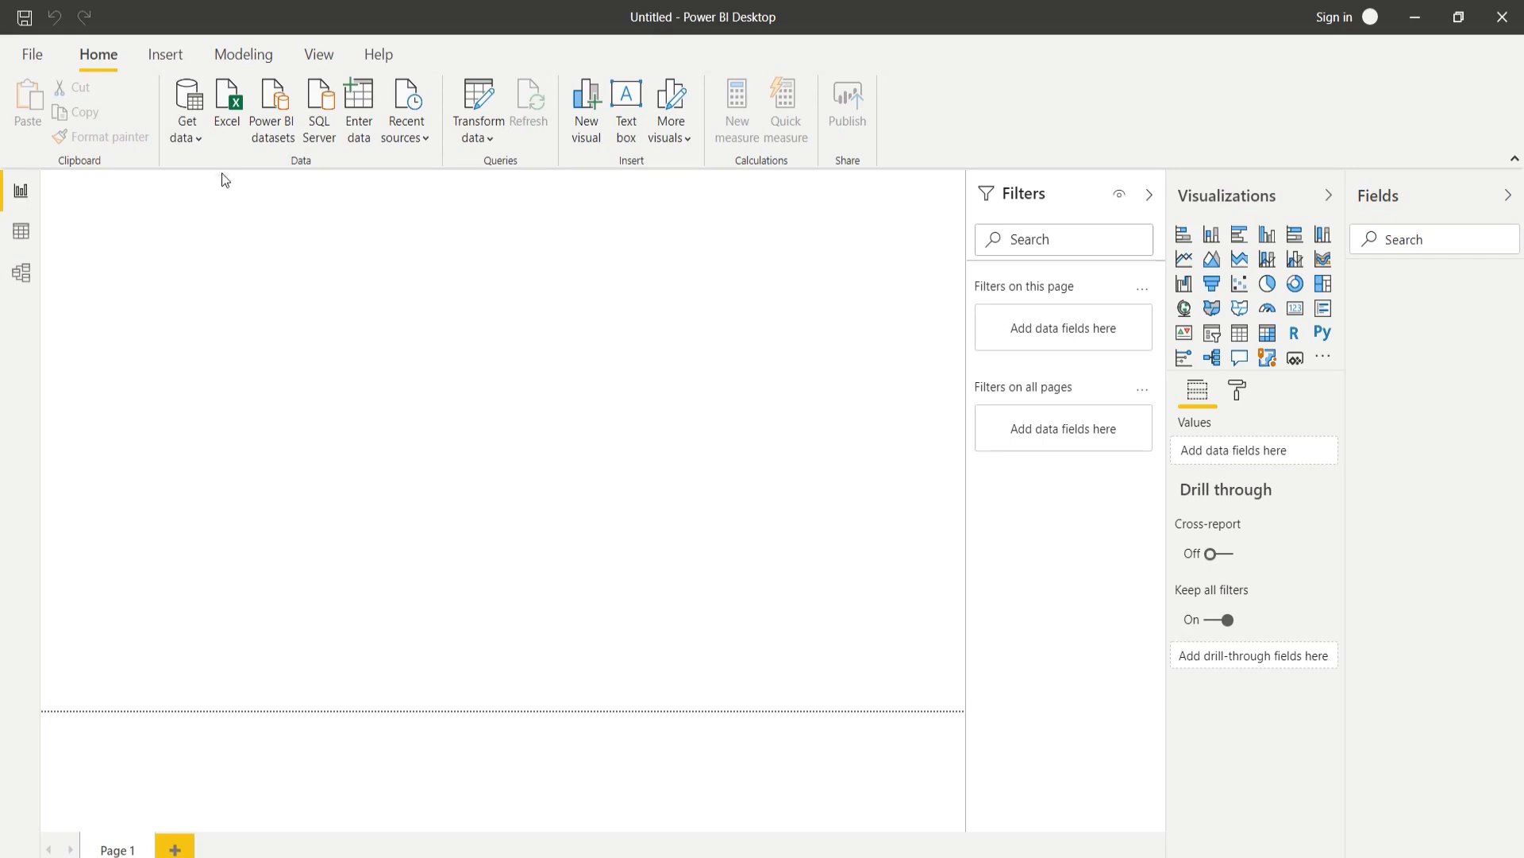
Connect to the Excel workbook billing.xls as a data source.
{"action": "left_click", "coordinate": [197, 138]}
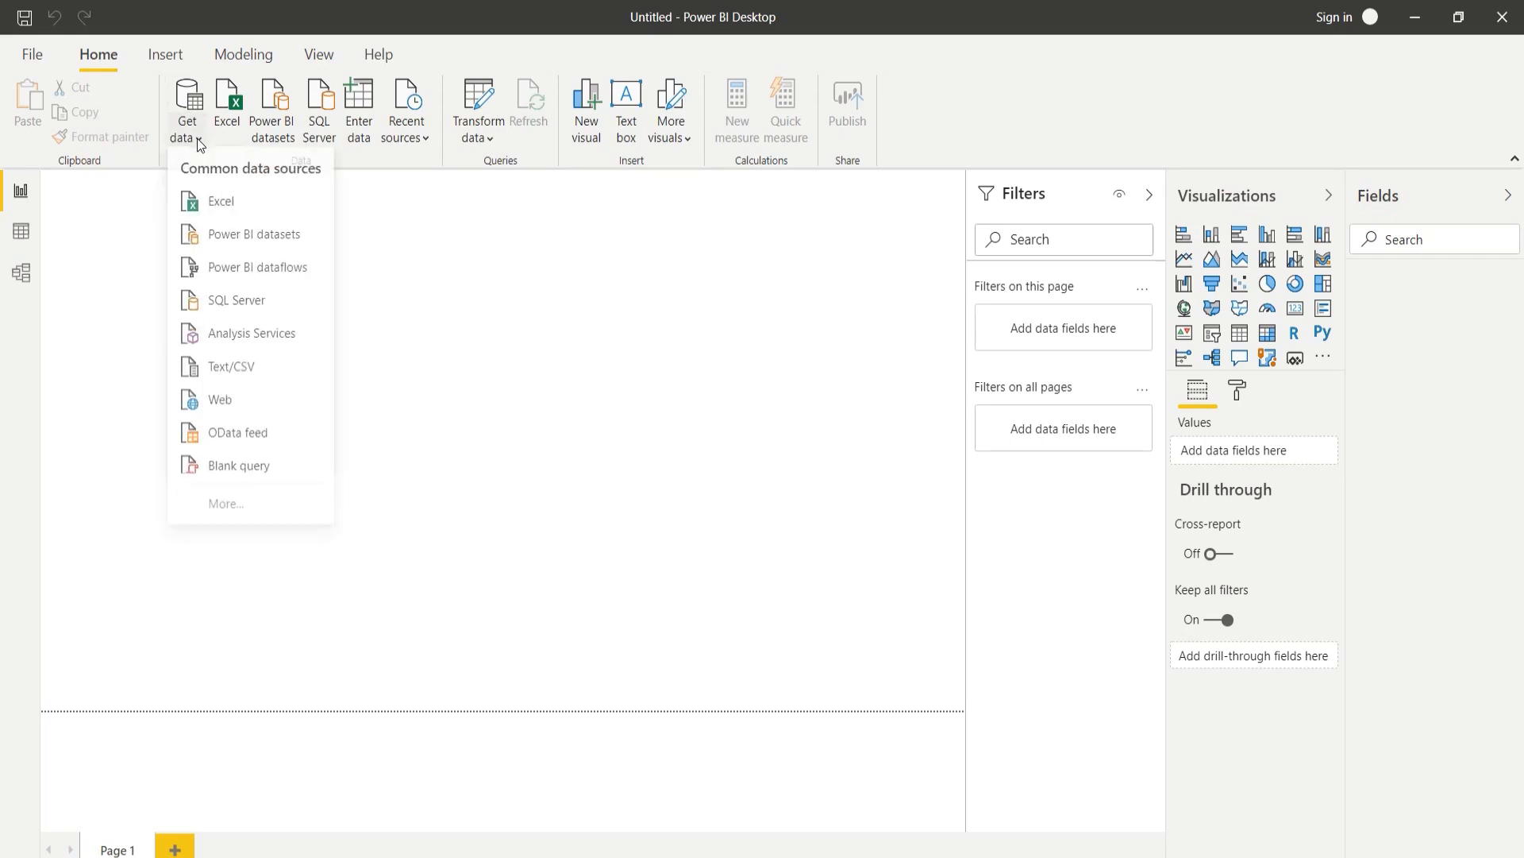
{"action": "left_click", "coordinate": [224, 205]}
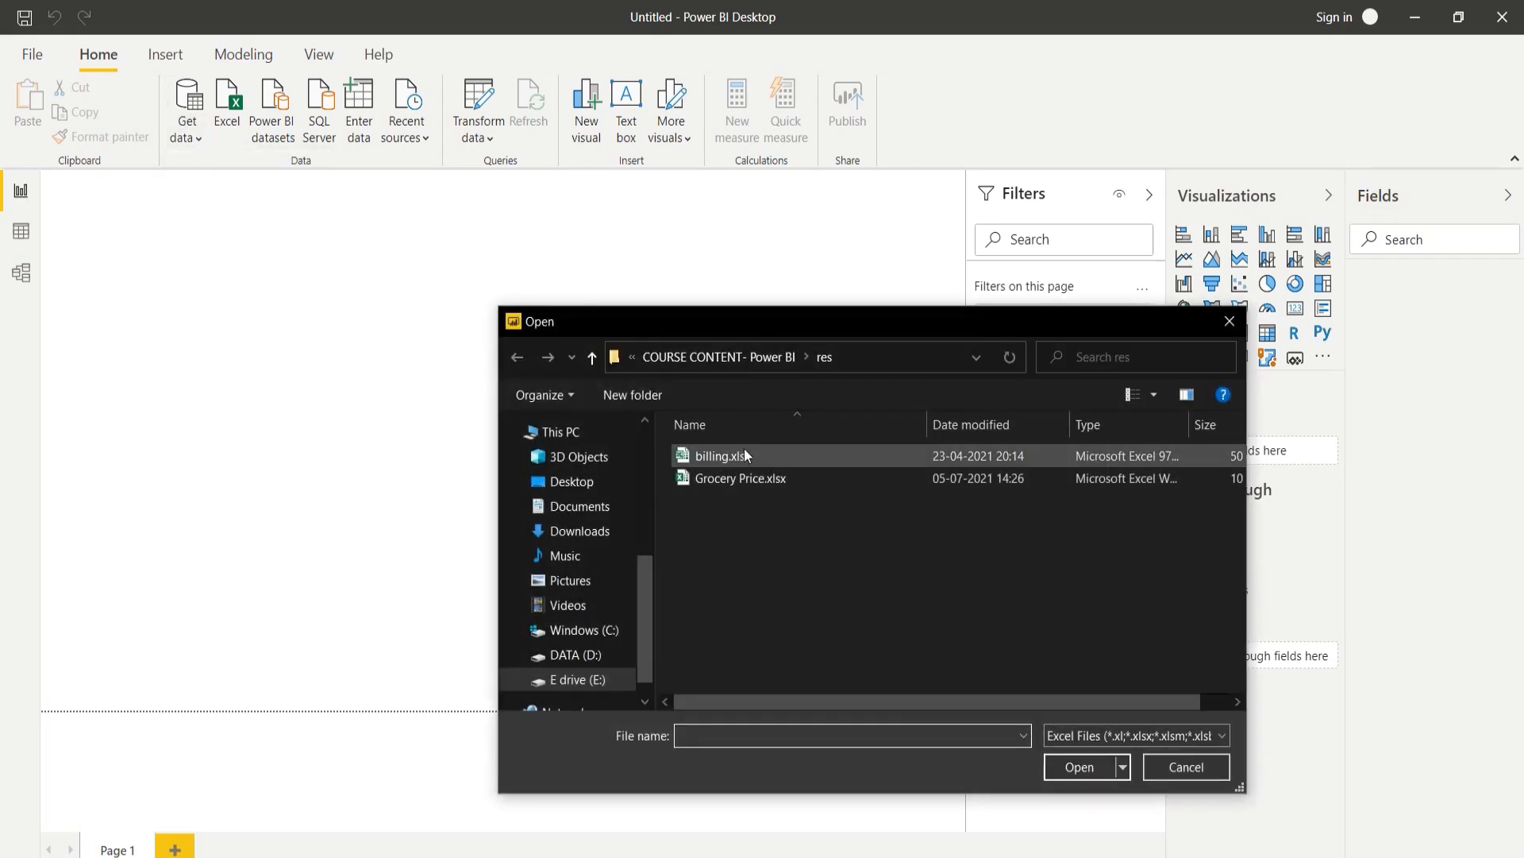
{"action": "left_click", "coordinate": [754, 458]}
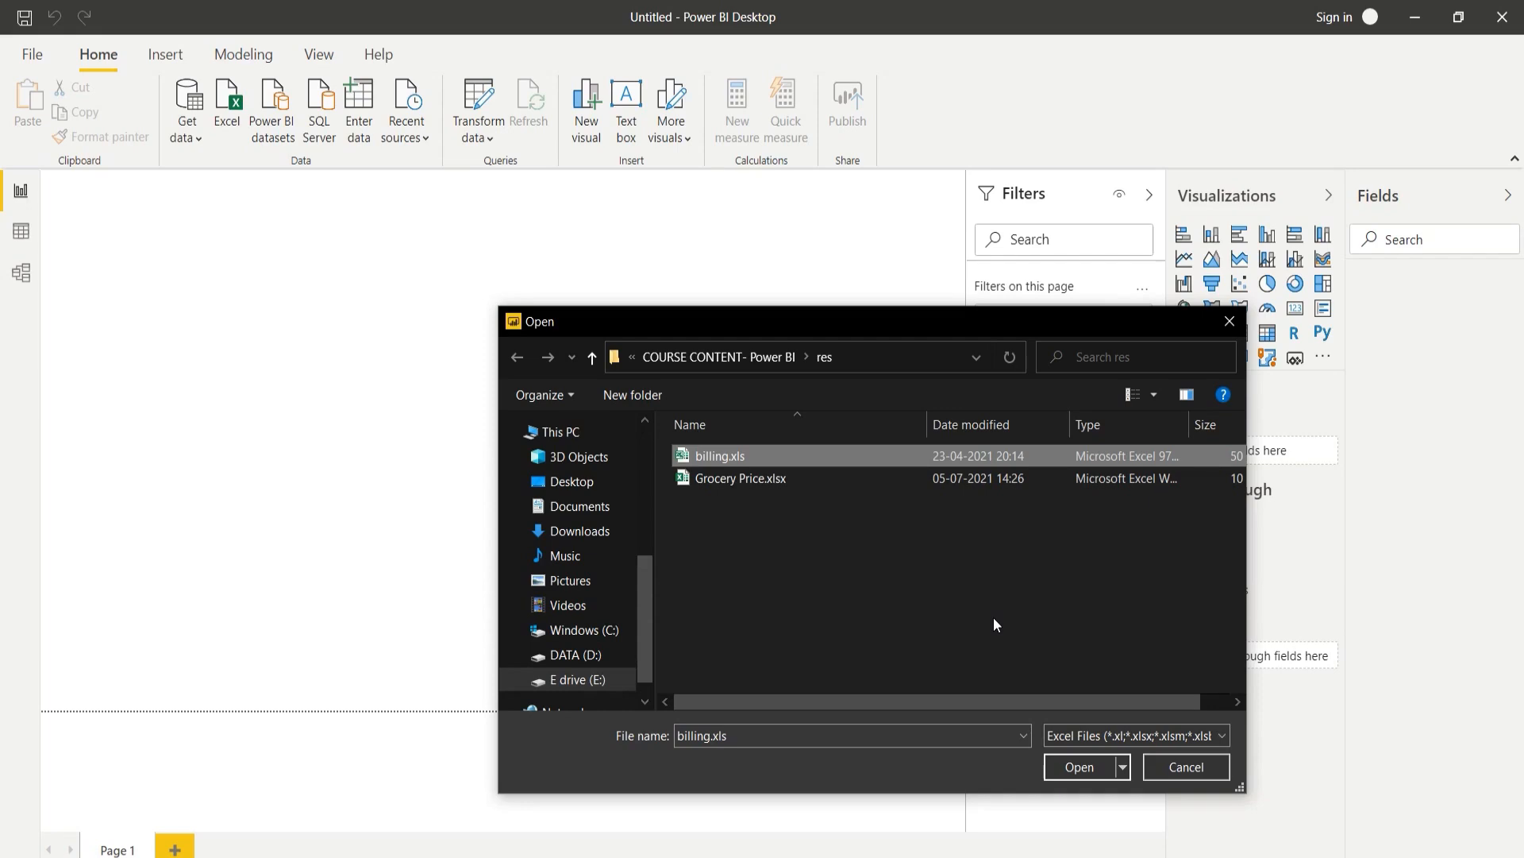
{"action": "left_click", "coordinate": [1079, 767]}
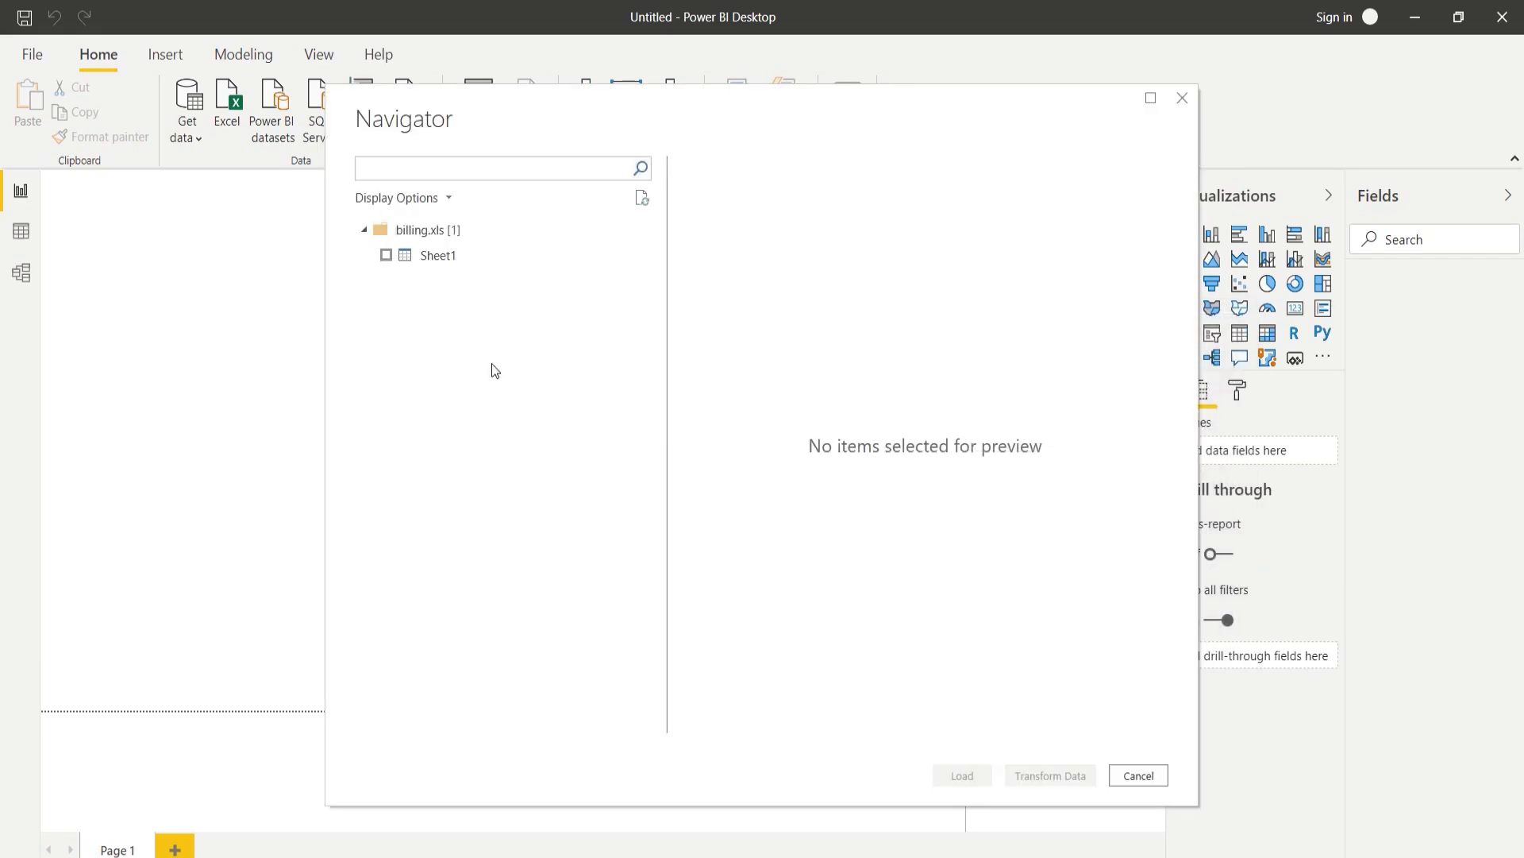
Choose Sheet1 from the workbook and open it for data transformation in Power Query Editor.
{"action": "left_click", "coordinate": [387, 256]}
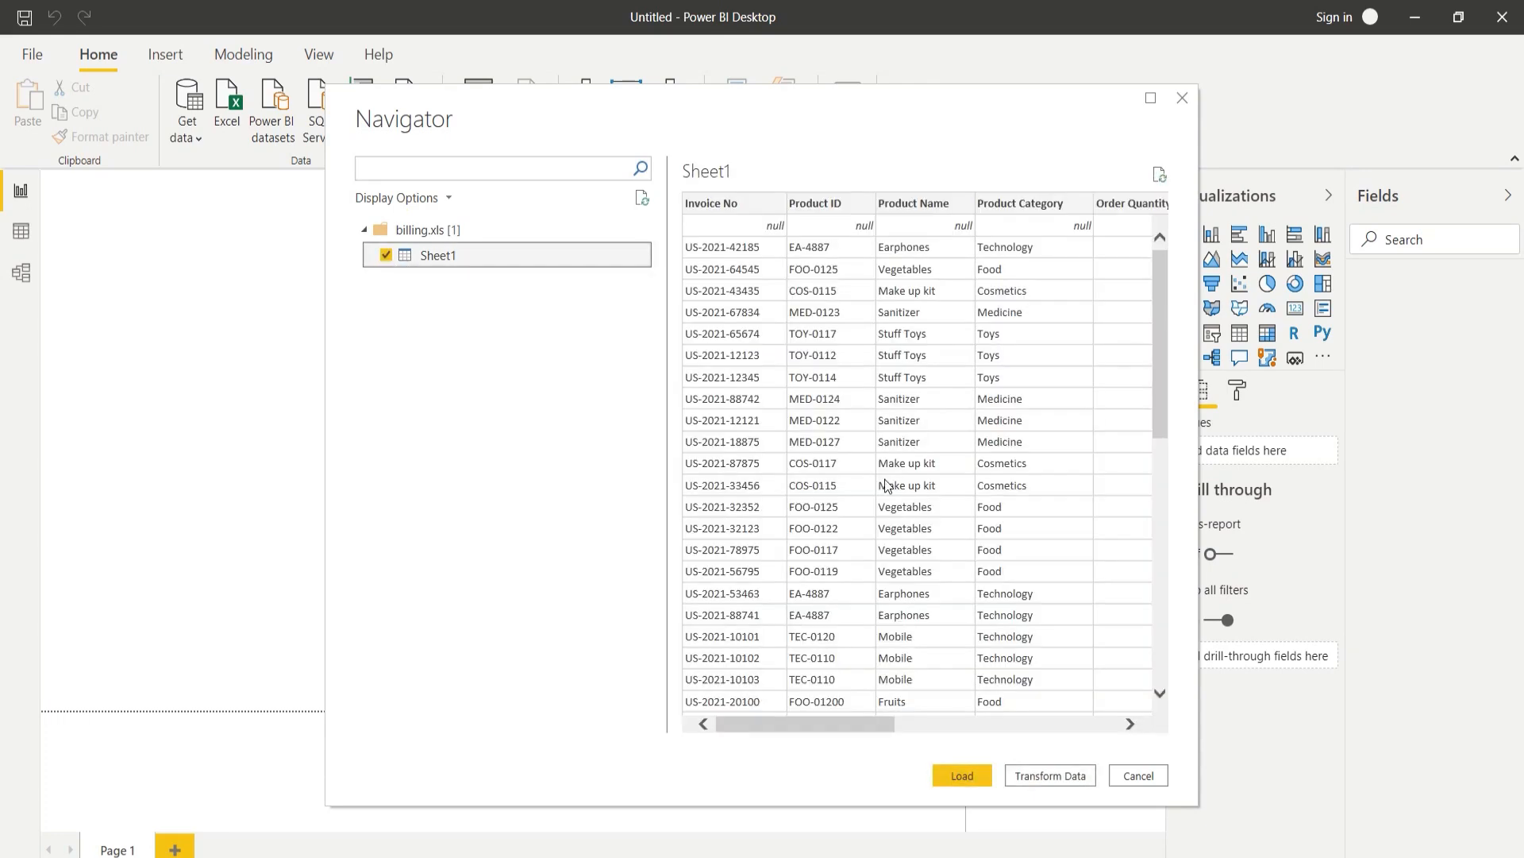
{"action": "left_click_drag", "start_coordinate": [851, 732], "coordinate": [820, 733]}
{"action": "left_click_drag", "start_coordinate": [1161, 363], "coordinate": [1154, 301]}
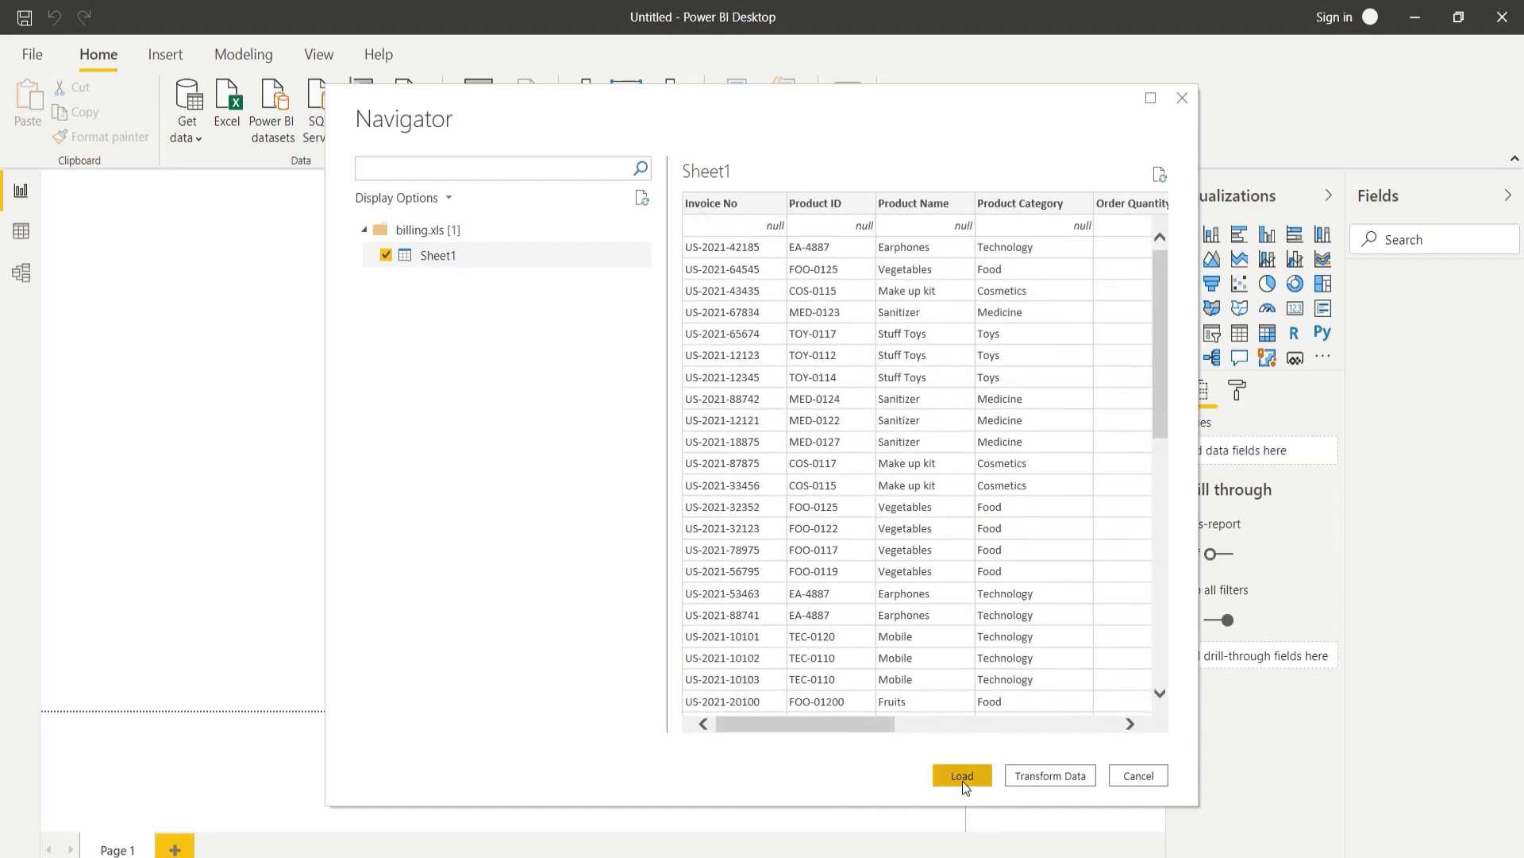
{"action": "left_click", "coordinate": [1067, 781]}
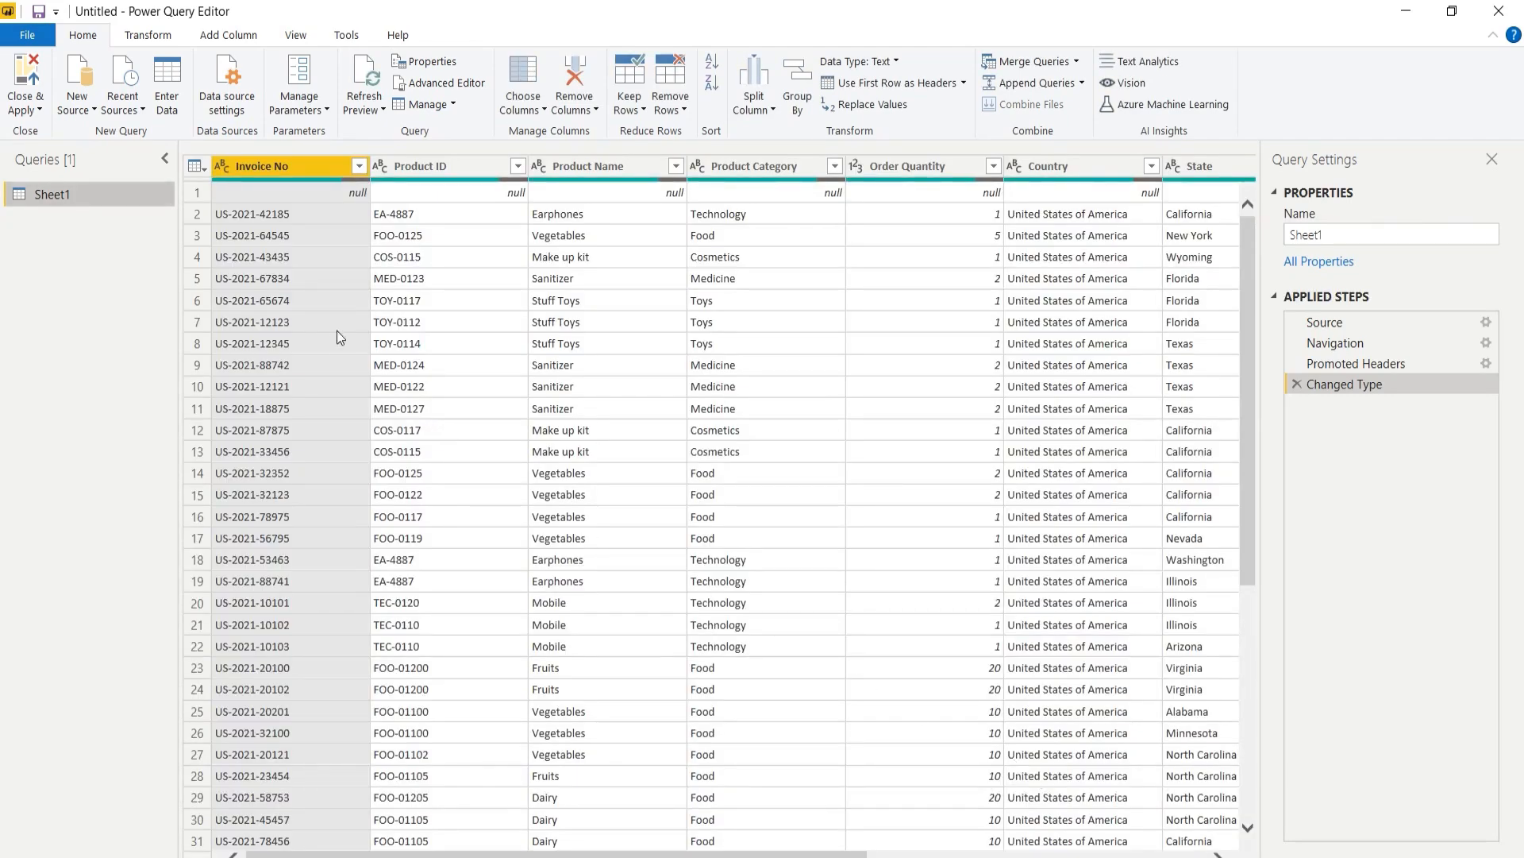
Minimize the Power Query Editor window to show the report window behind it, and restore it to full screen.
{"action": "left_click_drag", "start_coordinate": [168, 9], "coordinate": [238, 80]}
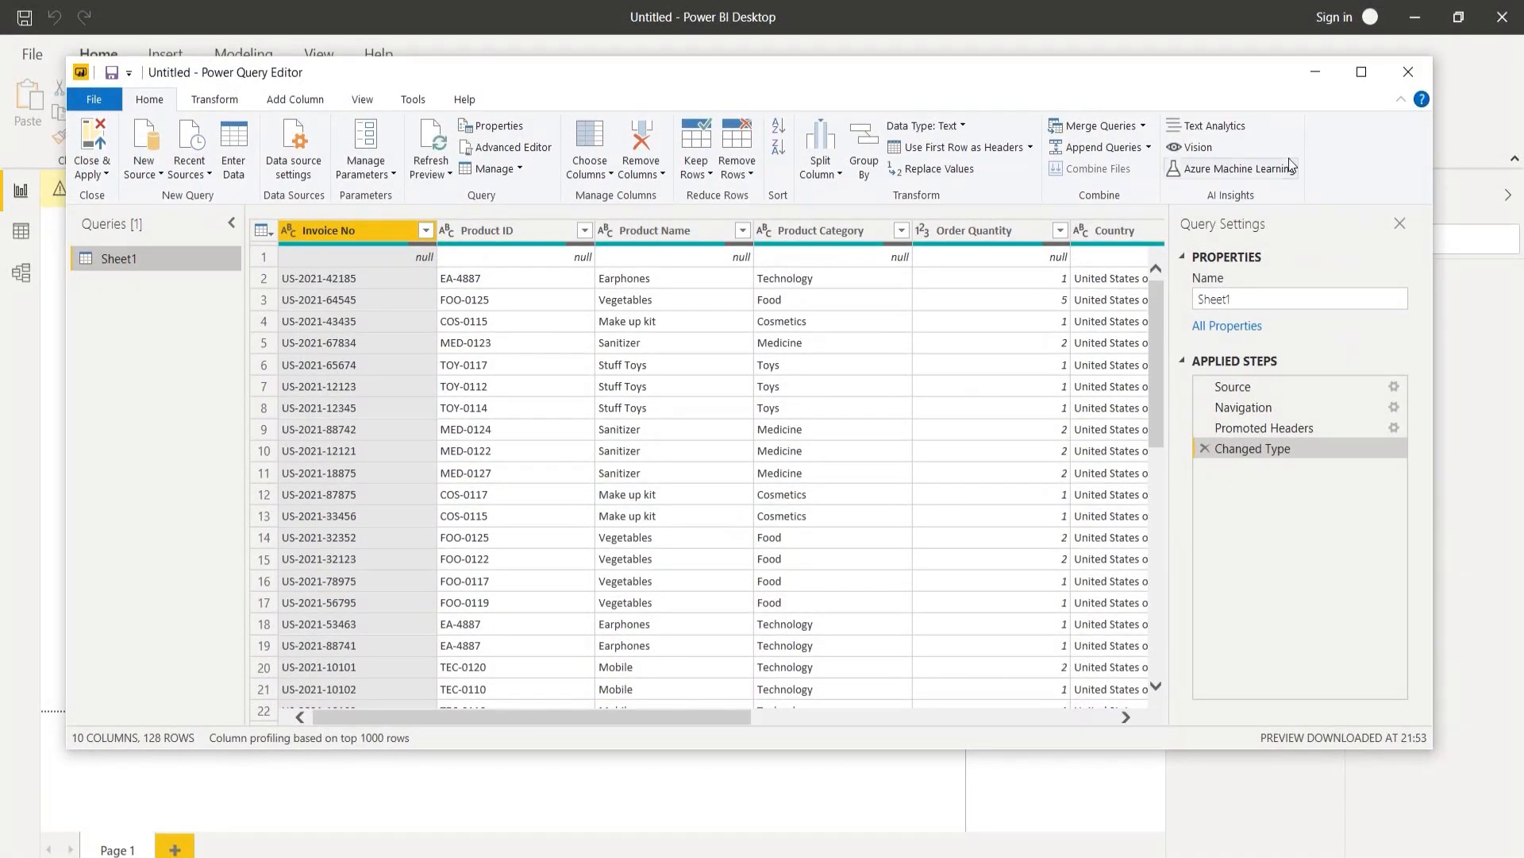
{"action": "left_click", "coordinate": [1322, 74]}
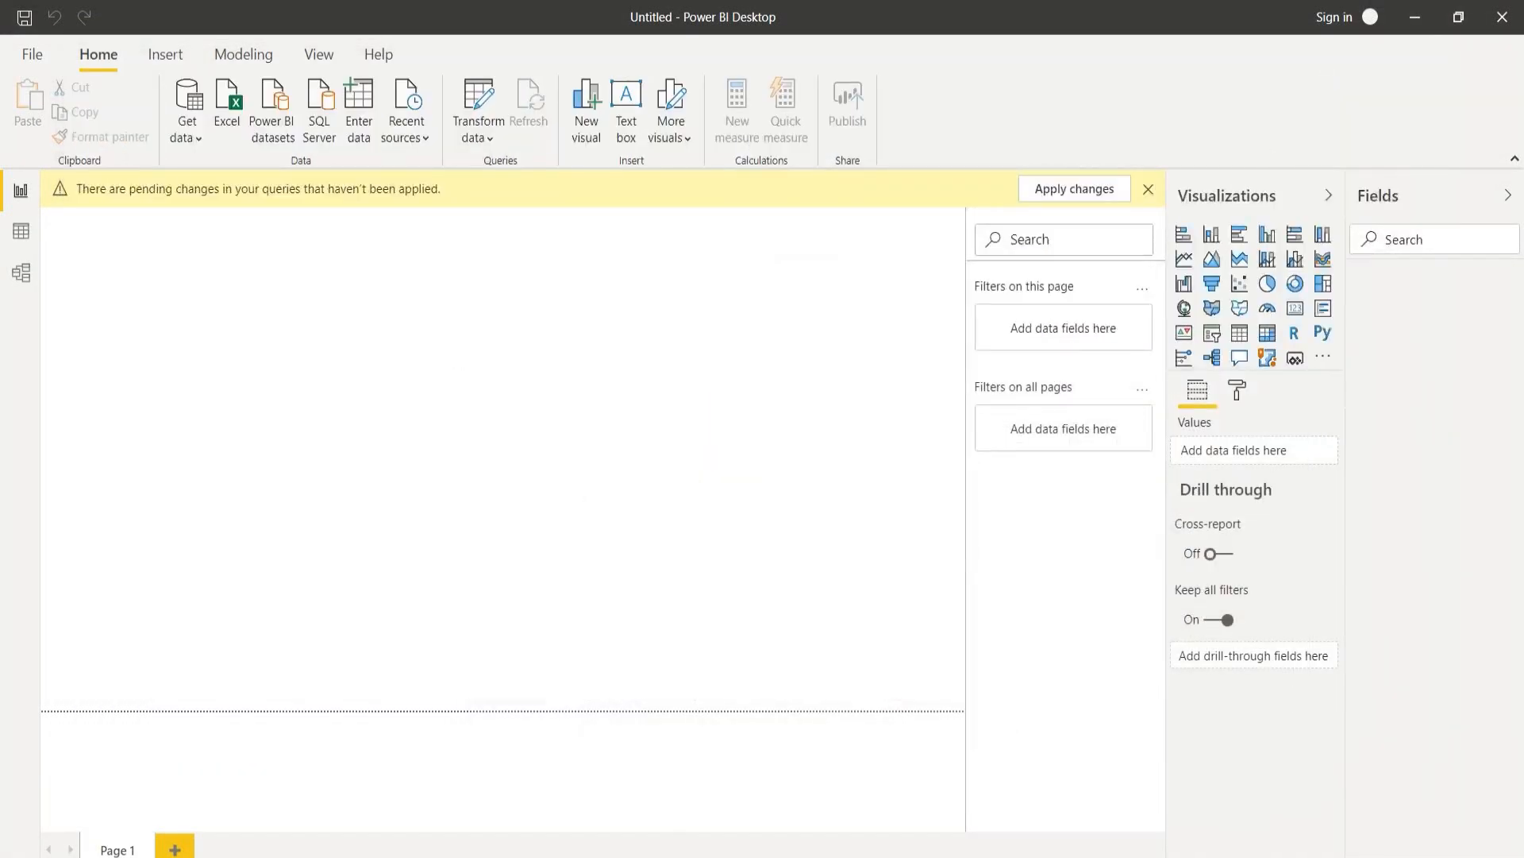
{"action": "key", "text": "super"}
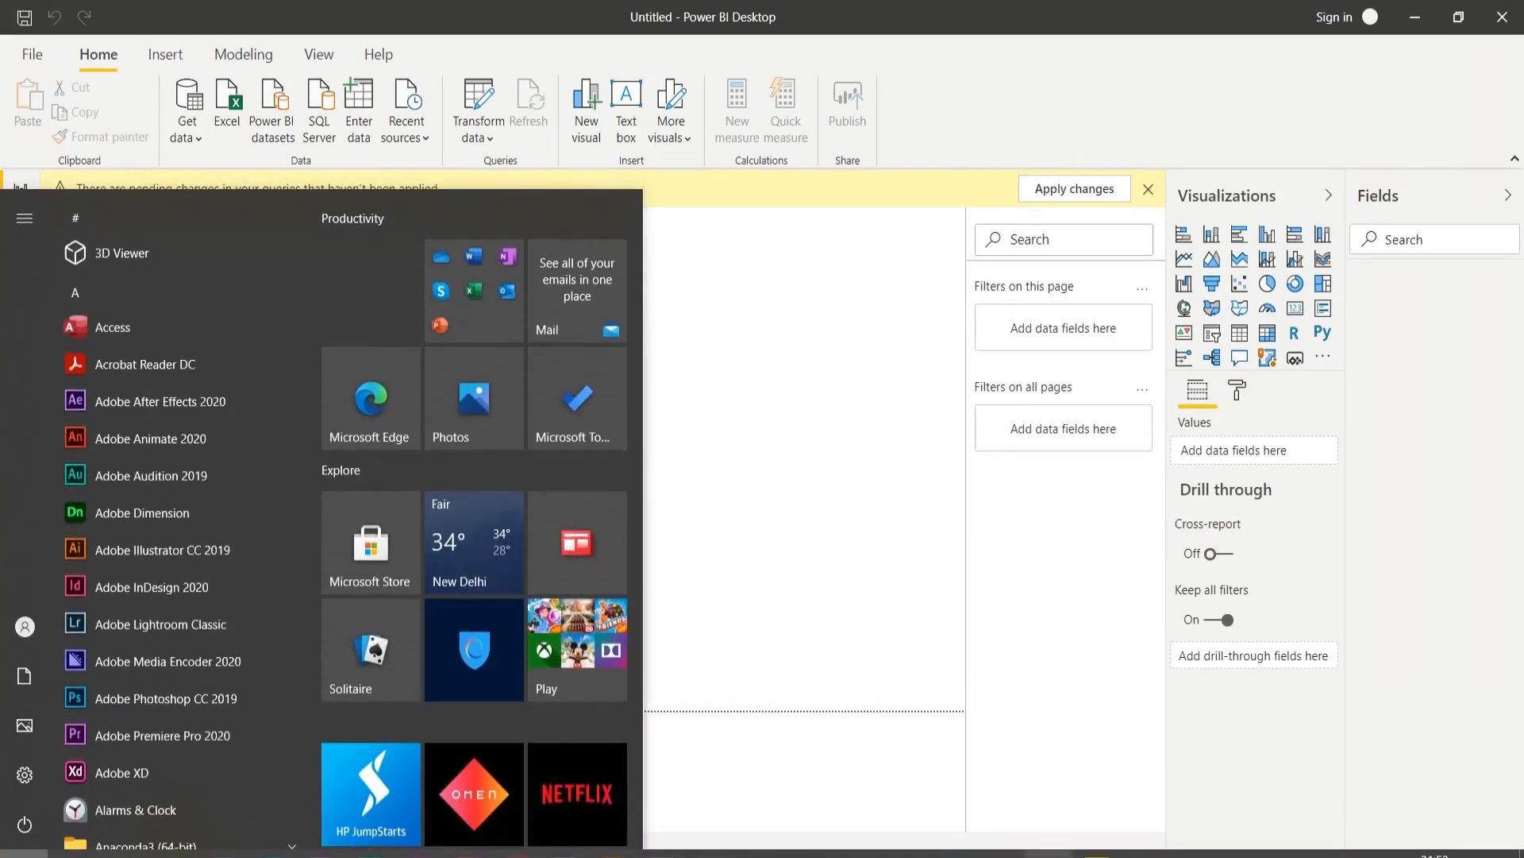
{"action": "mouse_move", "coordinate": [1097, 852]}
{"action": "left_click", "coordinate": [1126, 821]}
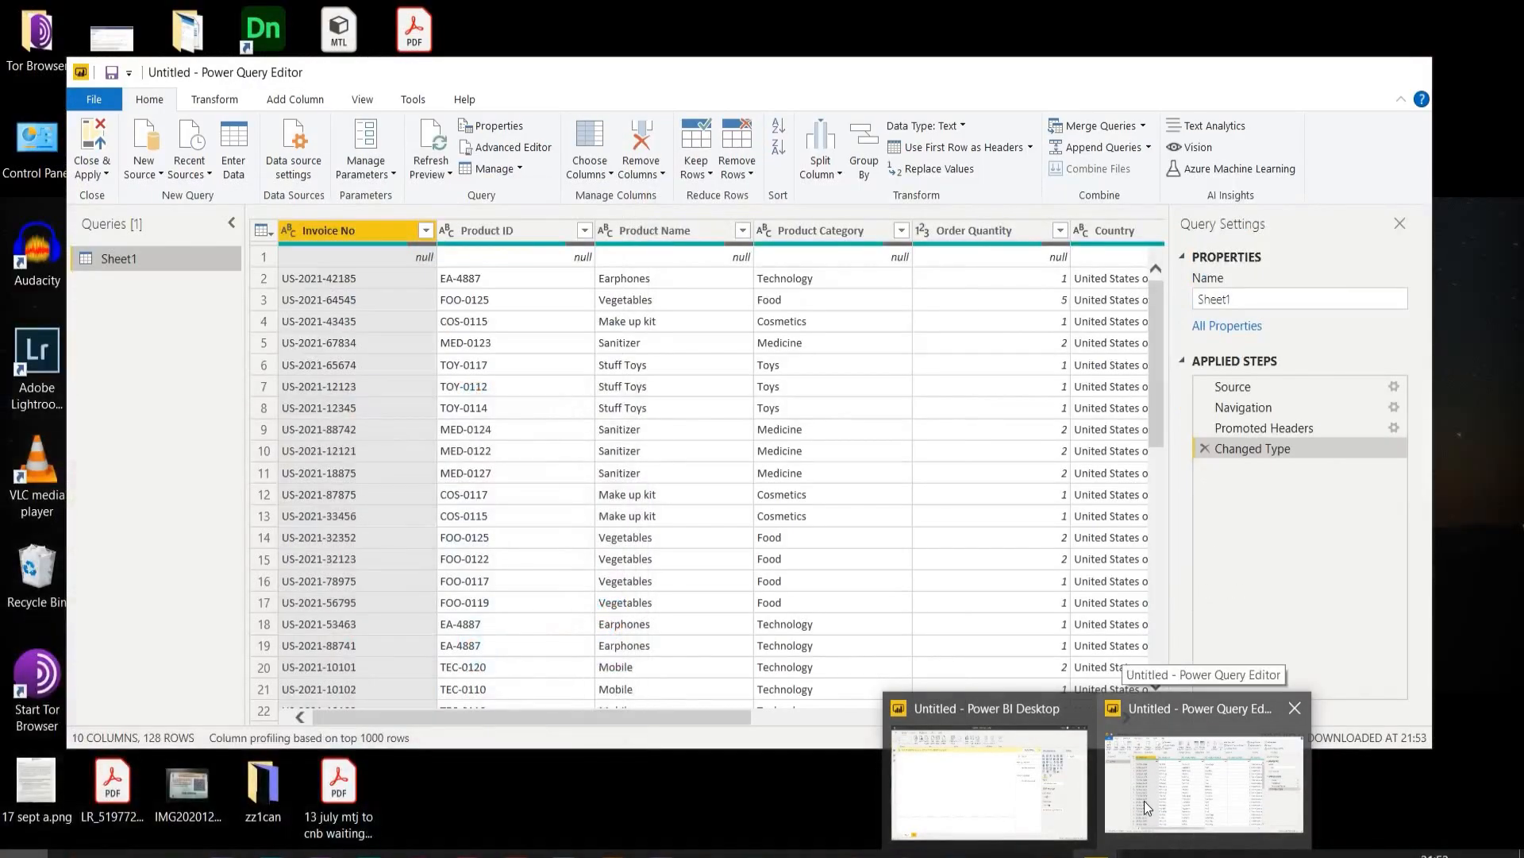
{"action": "left_click", "coordinate": [1361, 71]}
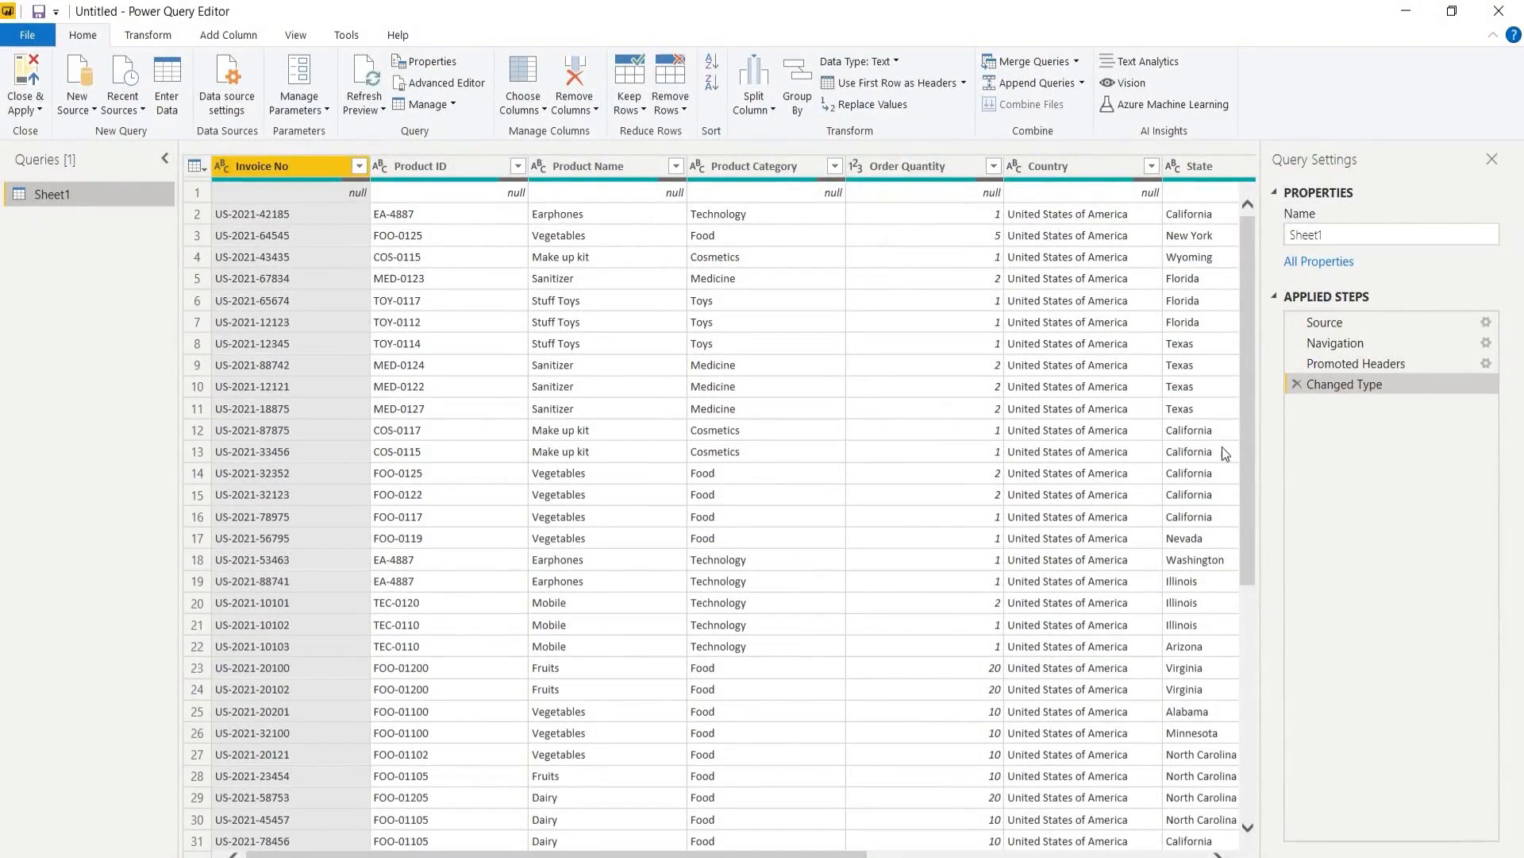
{"action": "left_click_drag", "start_coordinate": [1243, 450], "coordinate": [1253, 351]}
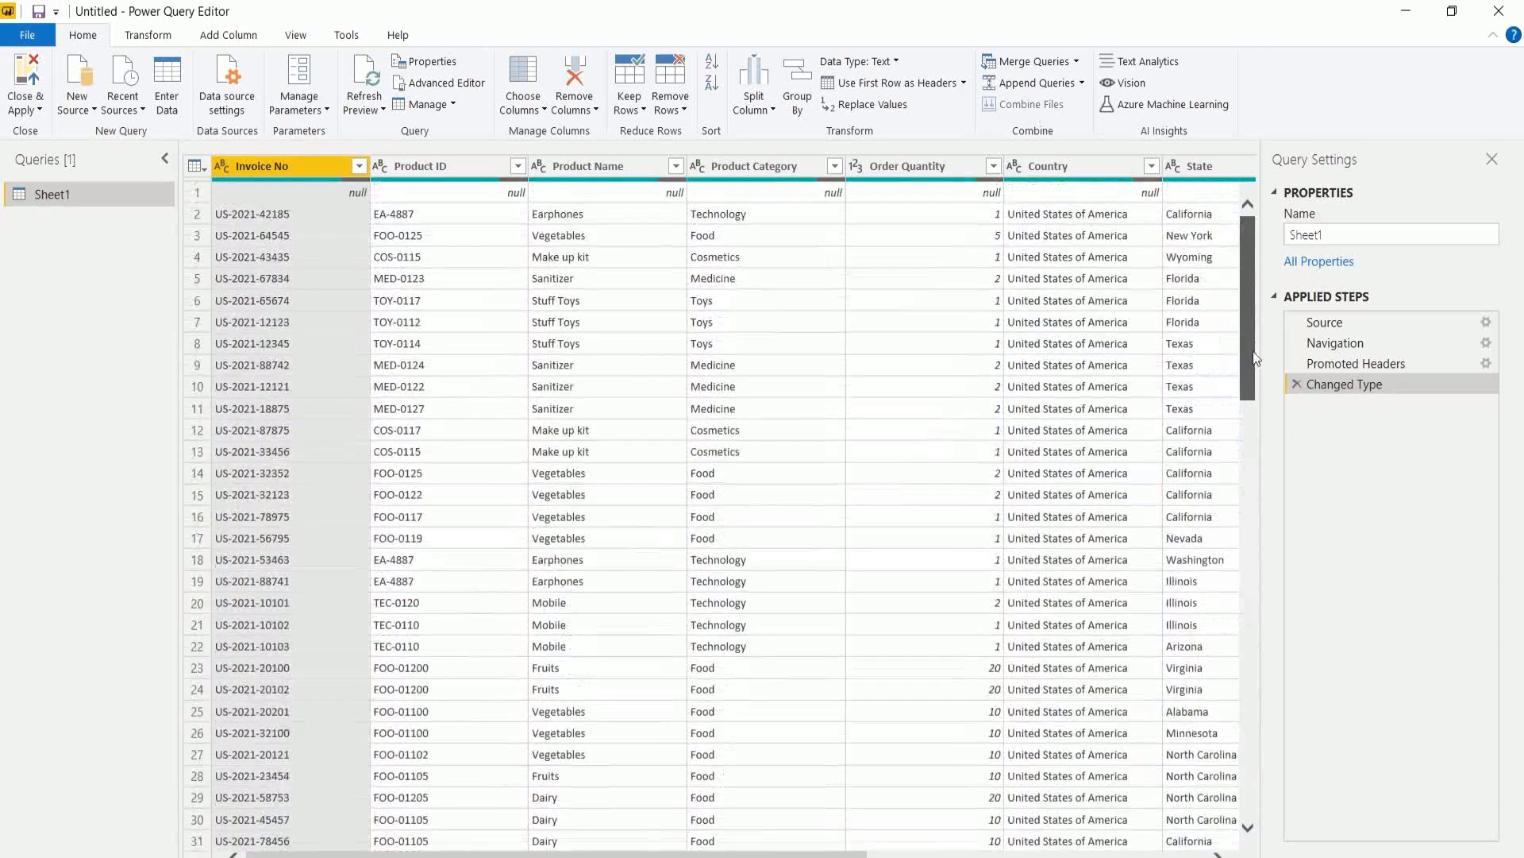
{"action": "left_click", "coordinate": [437, 169]}
{"action": "left_click", "coordinate": [579, 169]}
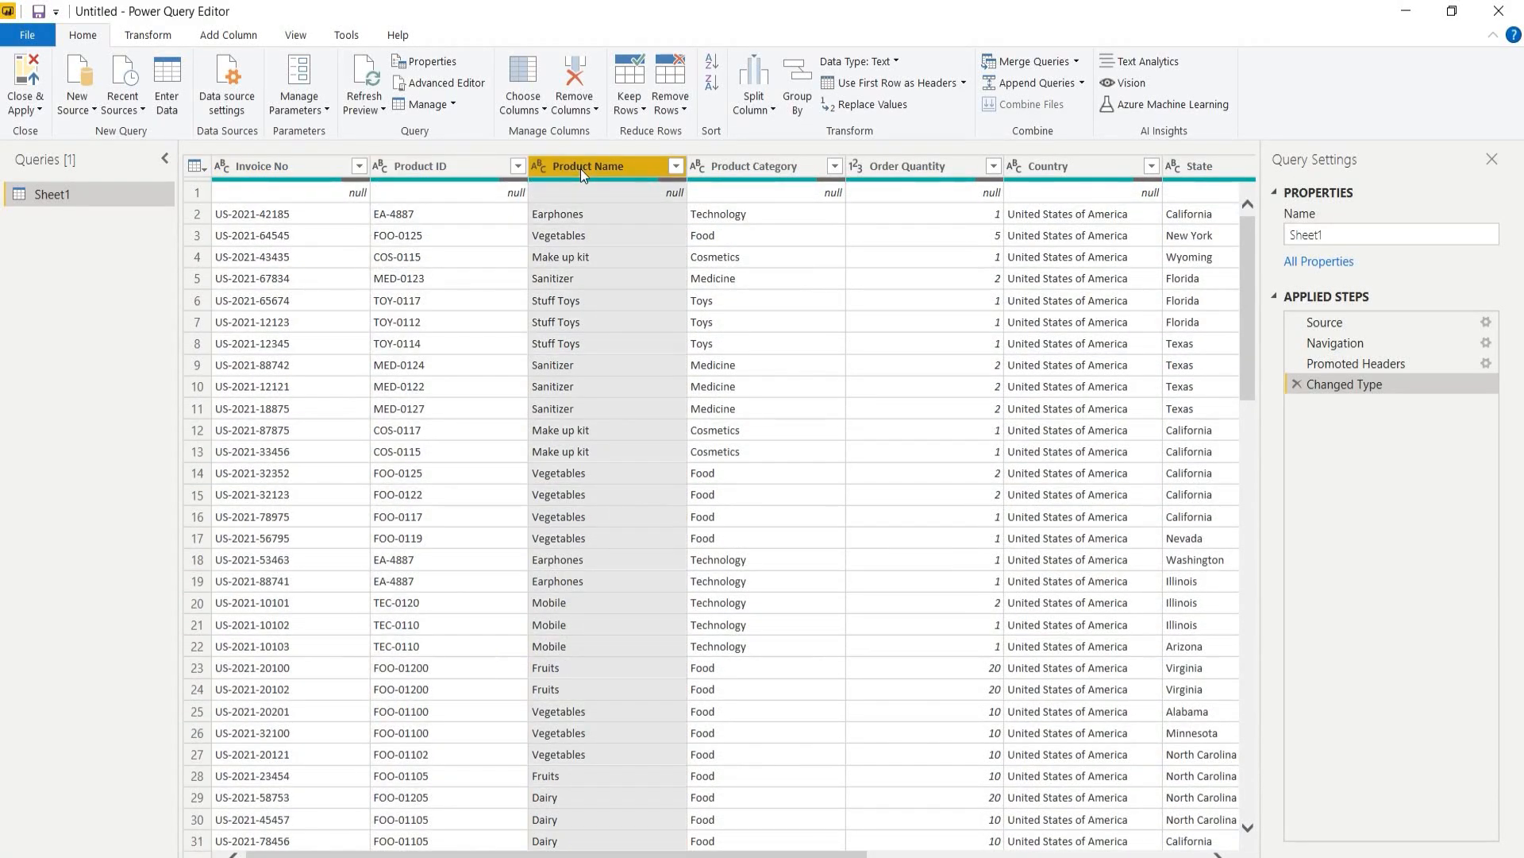
{"action": "left_click", "coordinate": [458, 170]}
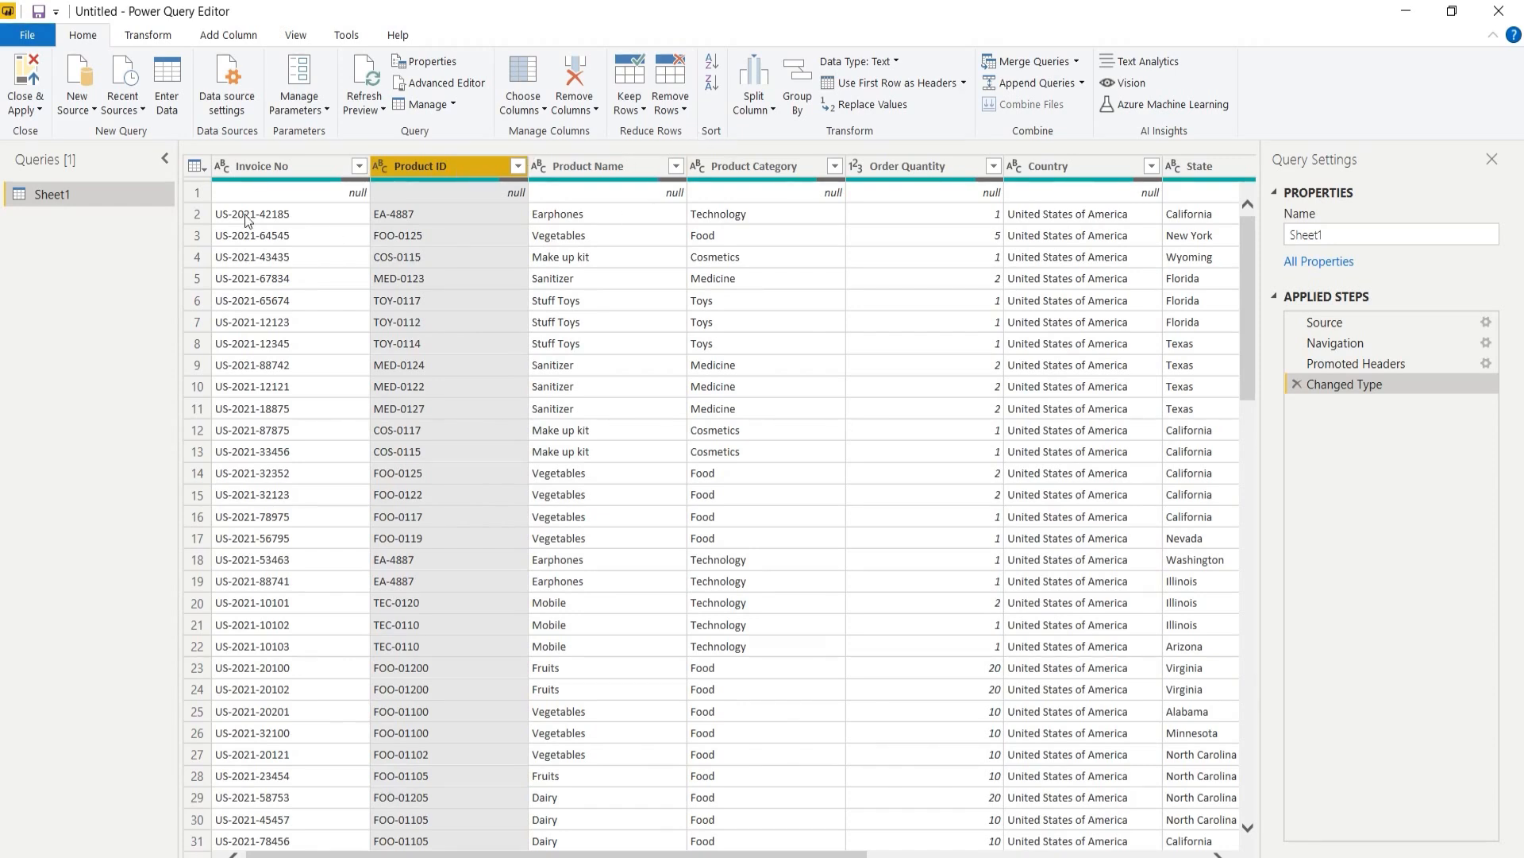
Remove the single null row at the top of the Sheet1 table.
{"action": "left_click", "coordinate": [199, 192]}
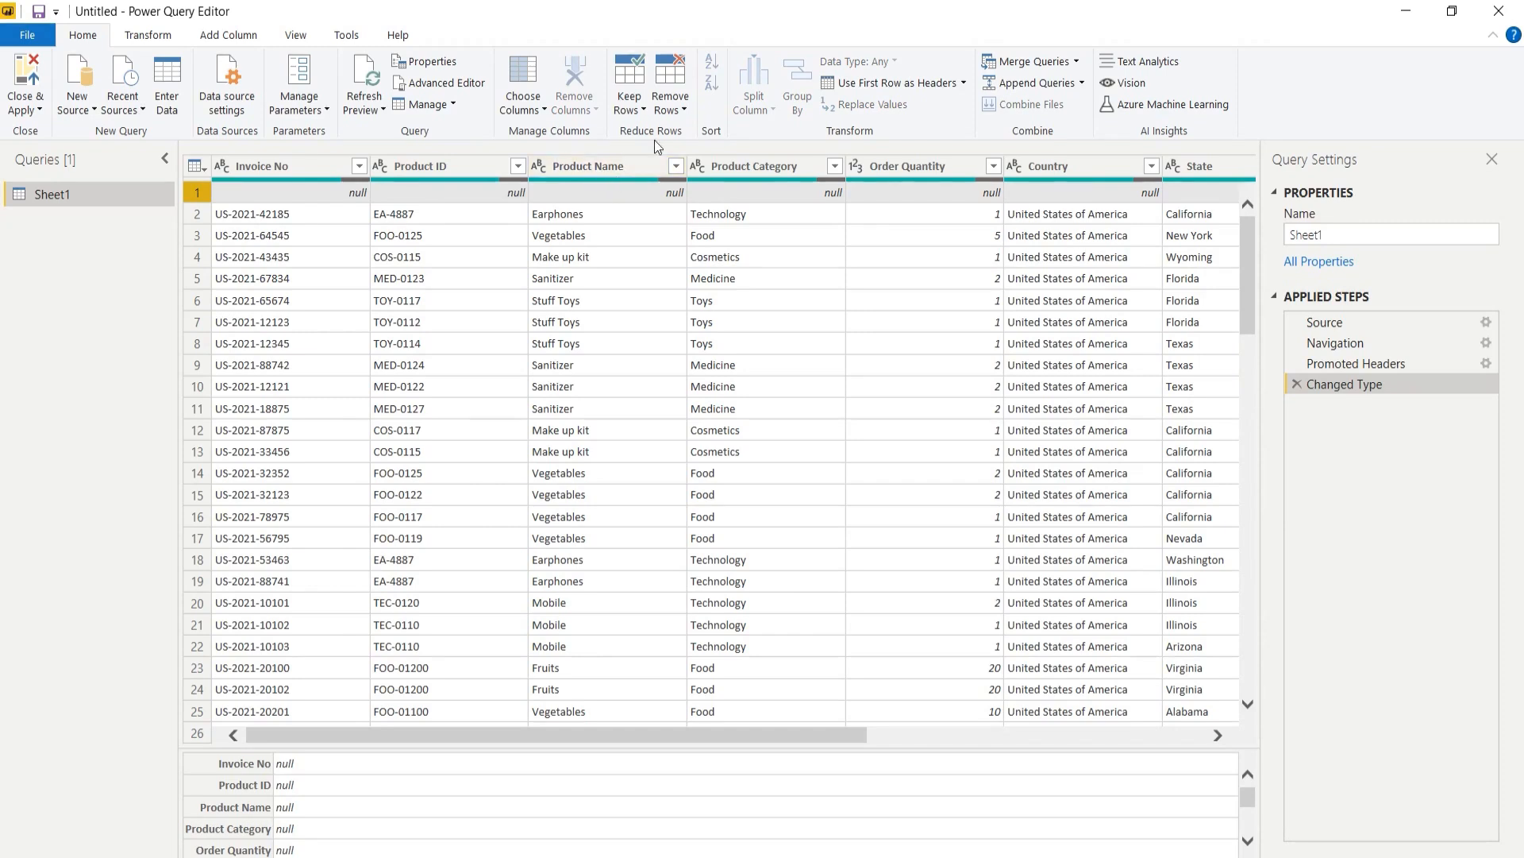
{"action": "left_click", "coordinate": [676, 112]}
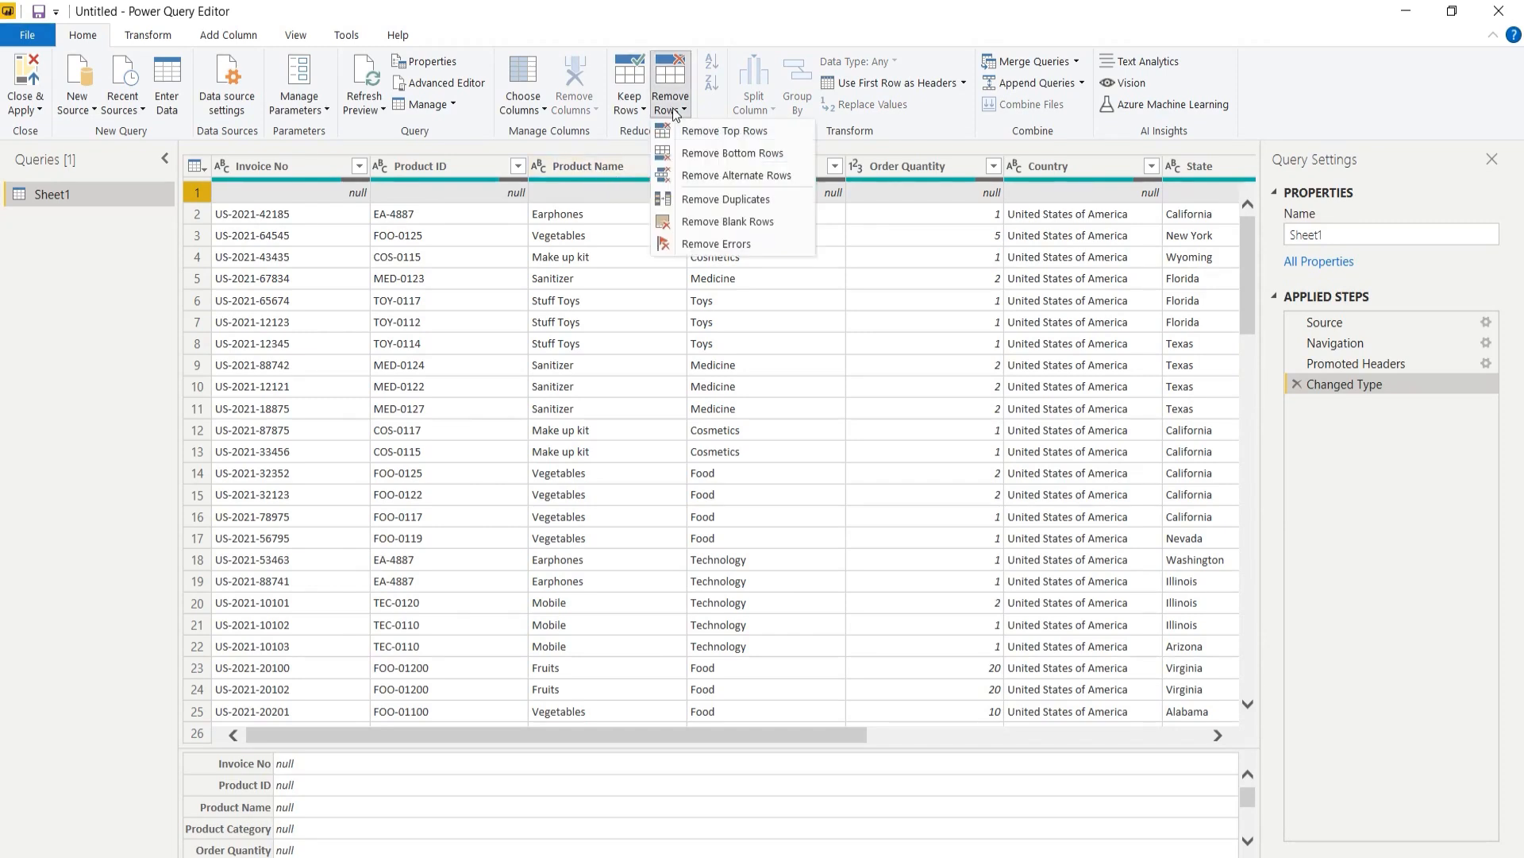
{"action": "left_click", "coordinate": [712, 134]}
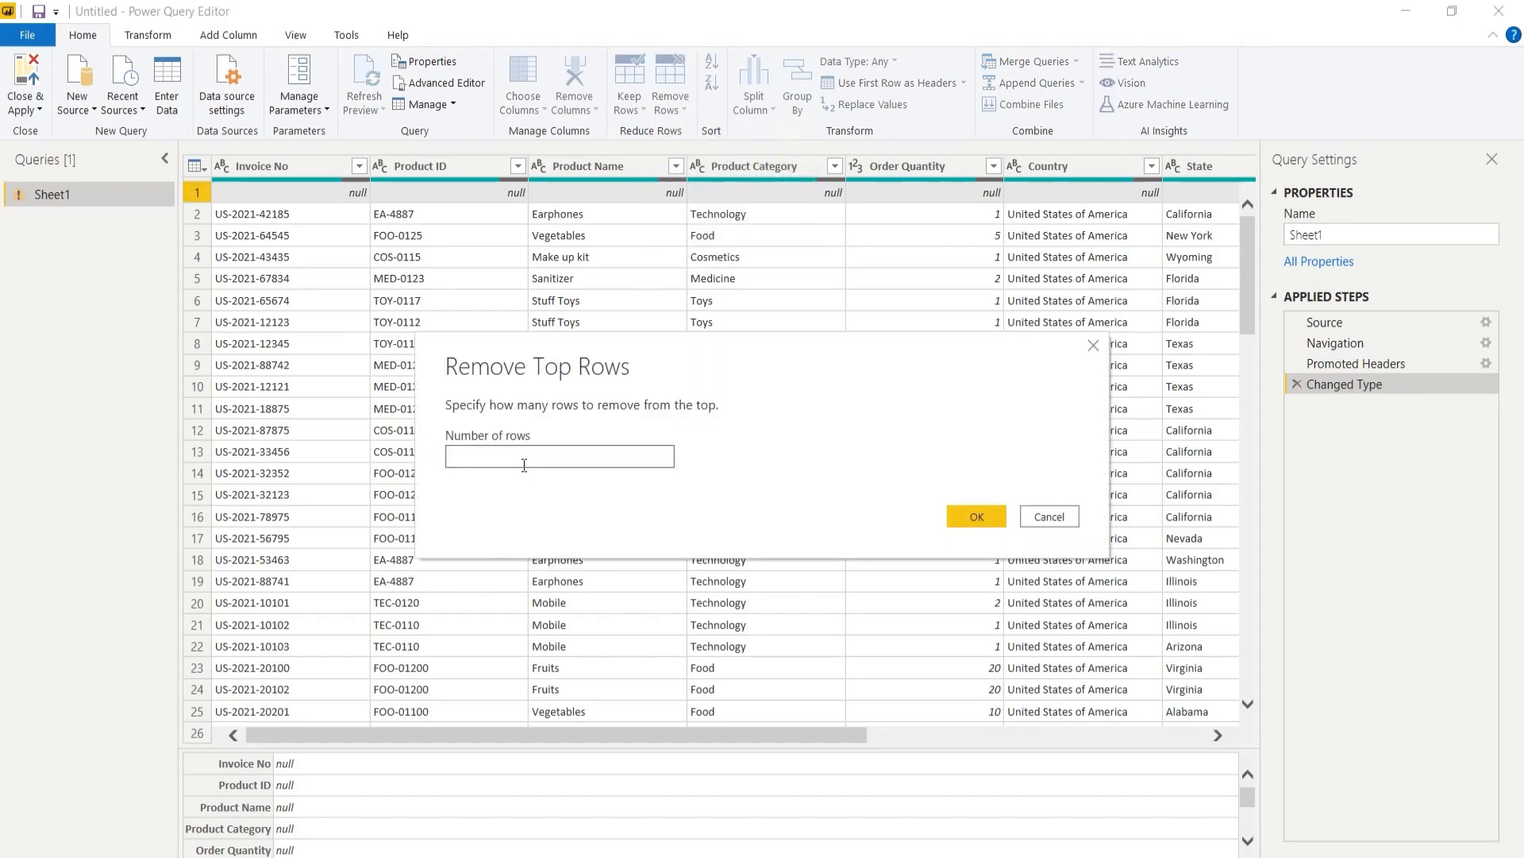
{"action": "left_click", "coordinate": [964, 516]}
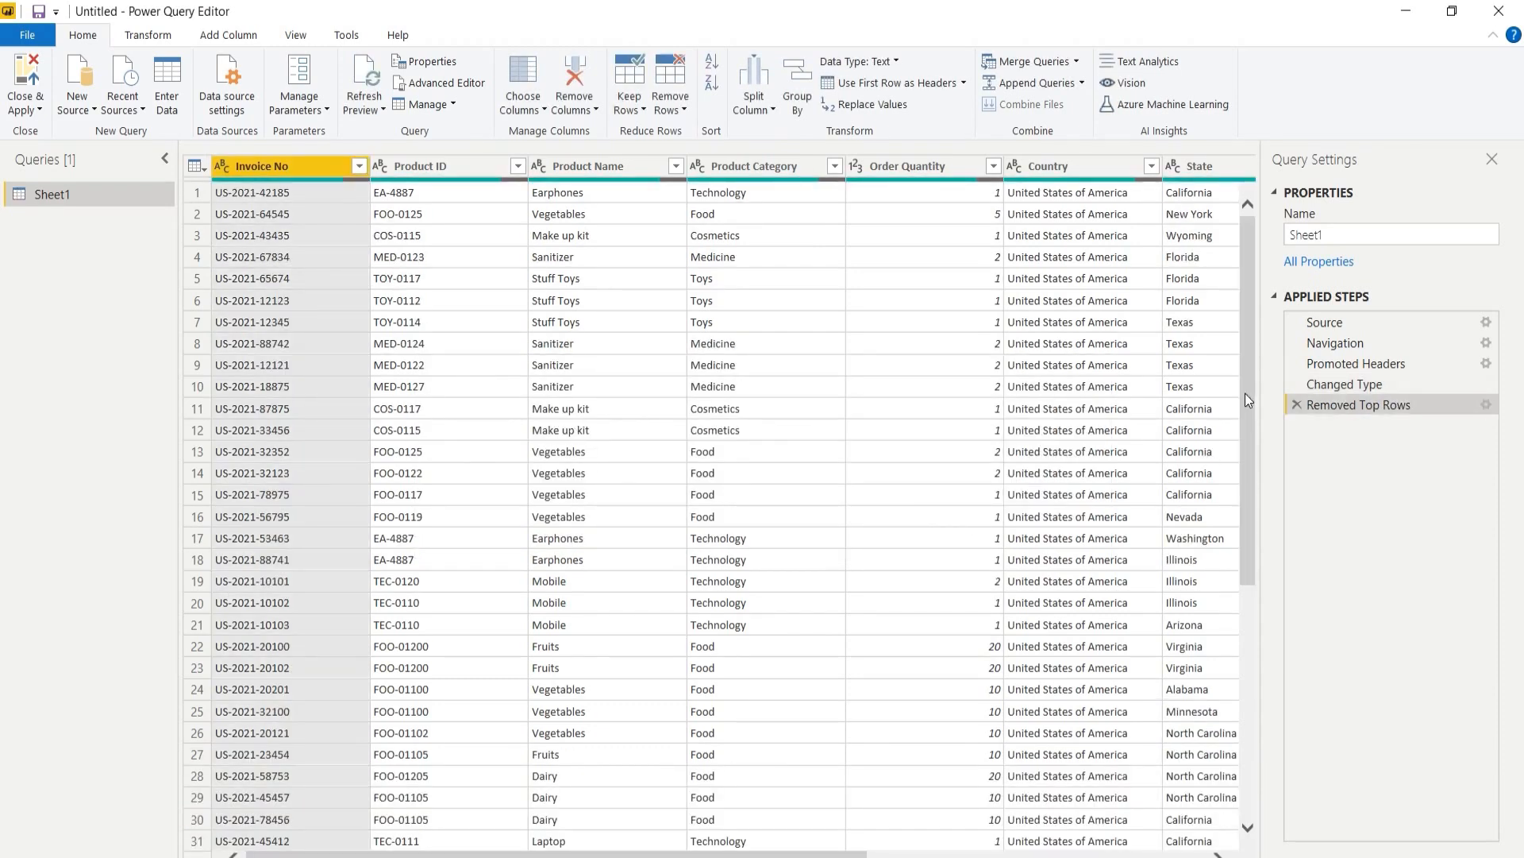
Remove the bottom 21 rows from the null rows at the end of the table.
{"action": "left_click_drag", "start_coordinate": [1247, 436], "coordinate": [1214, 857]}
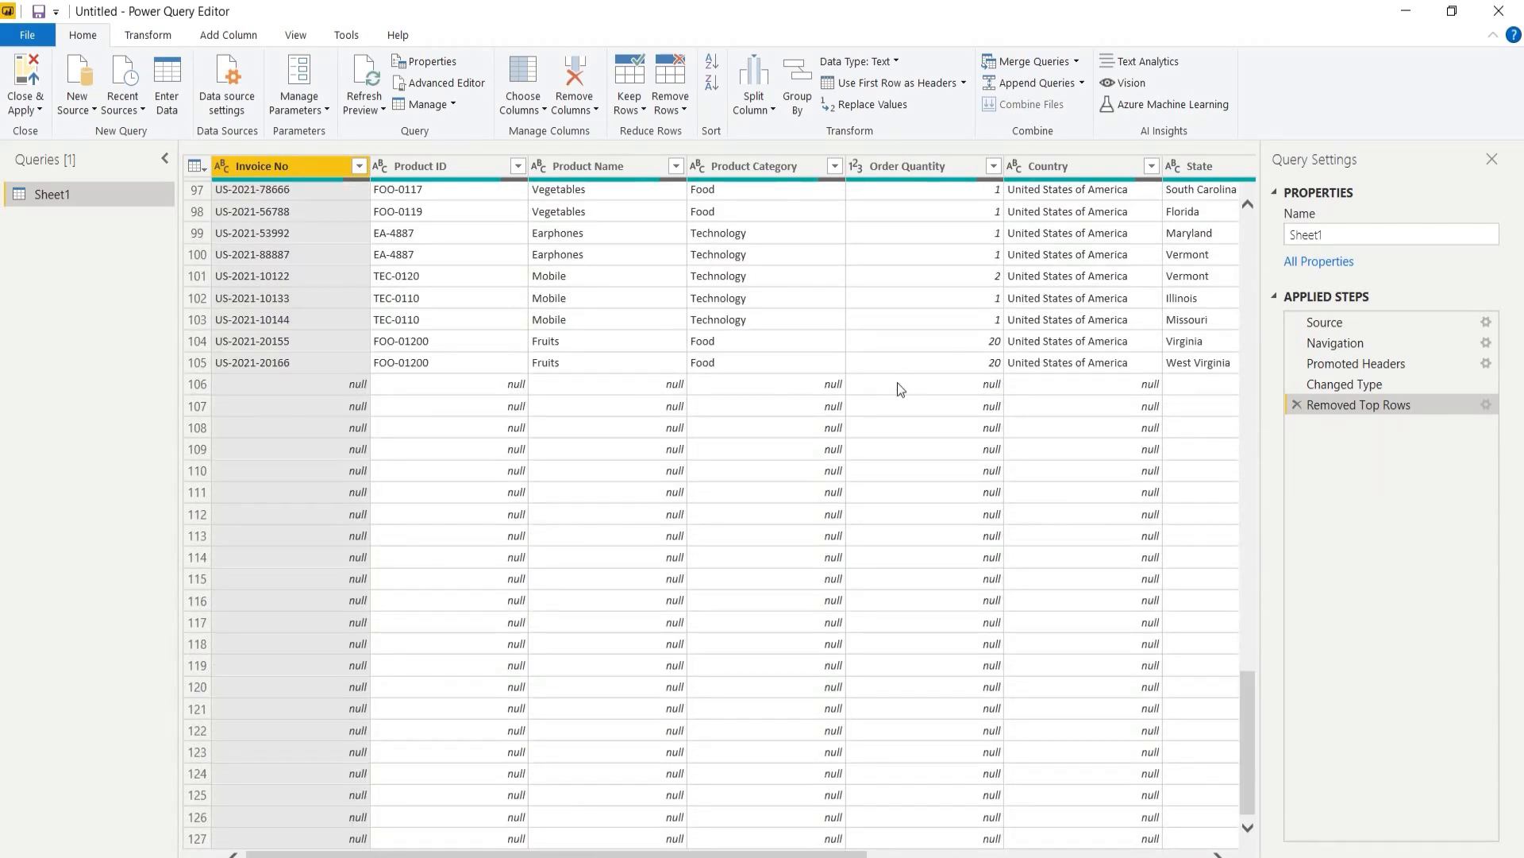
{"action": "left_click", "coordinate": [676, 112]}
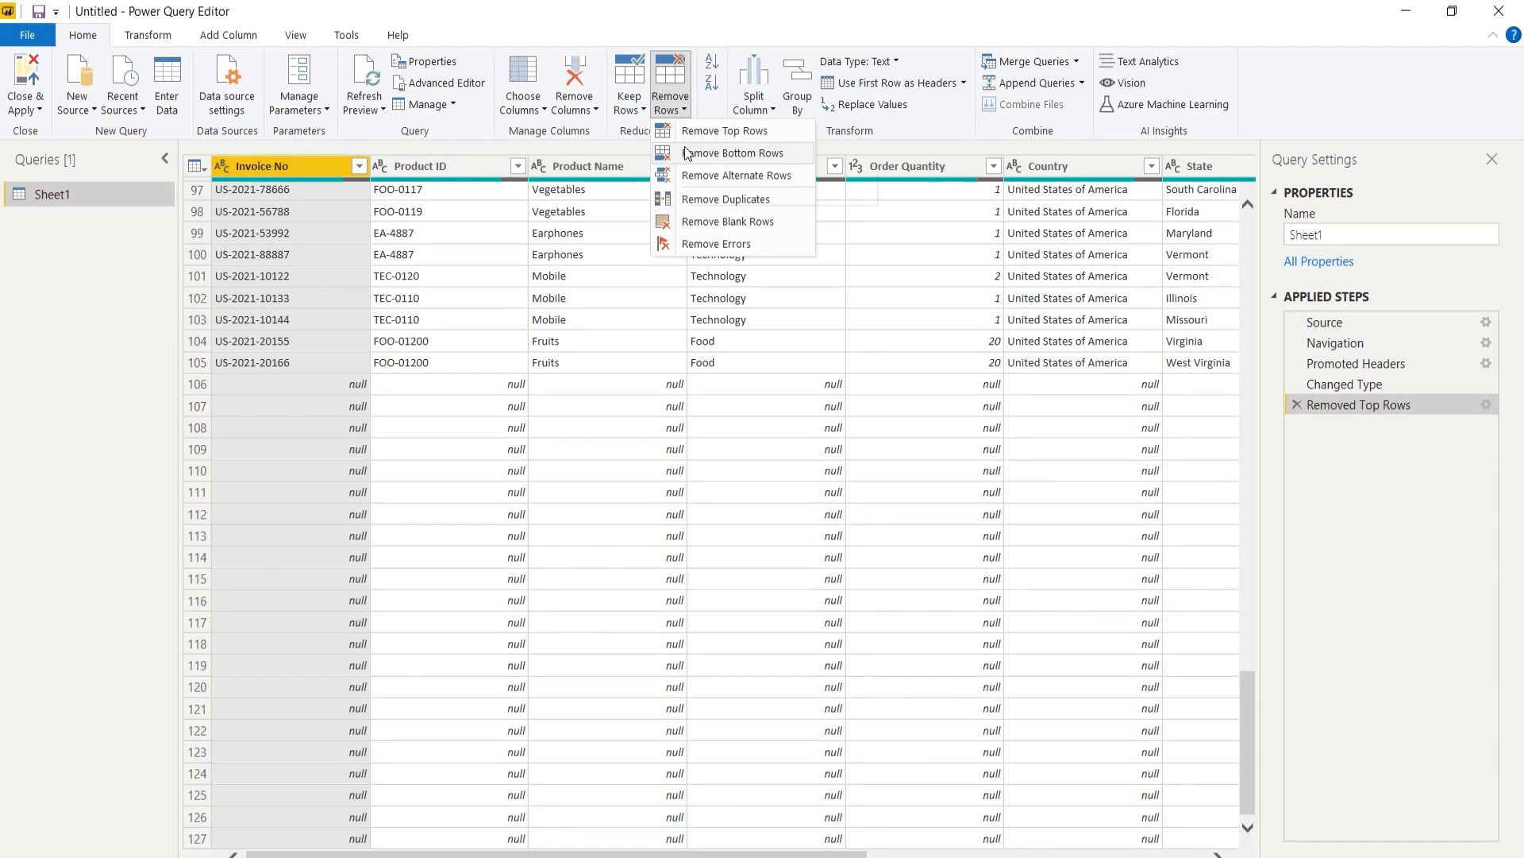
{"action": "left_click", "coordinate": [686, 152]}
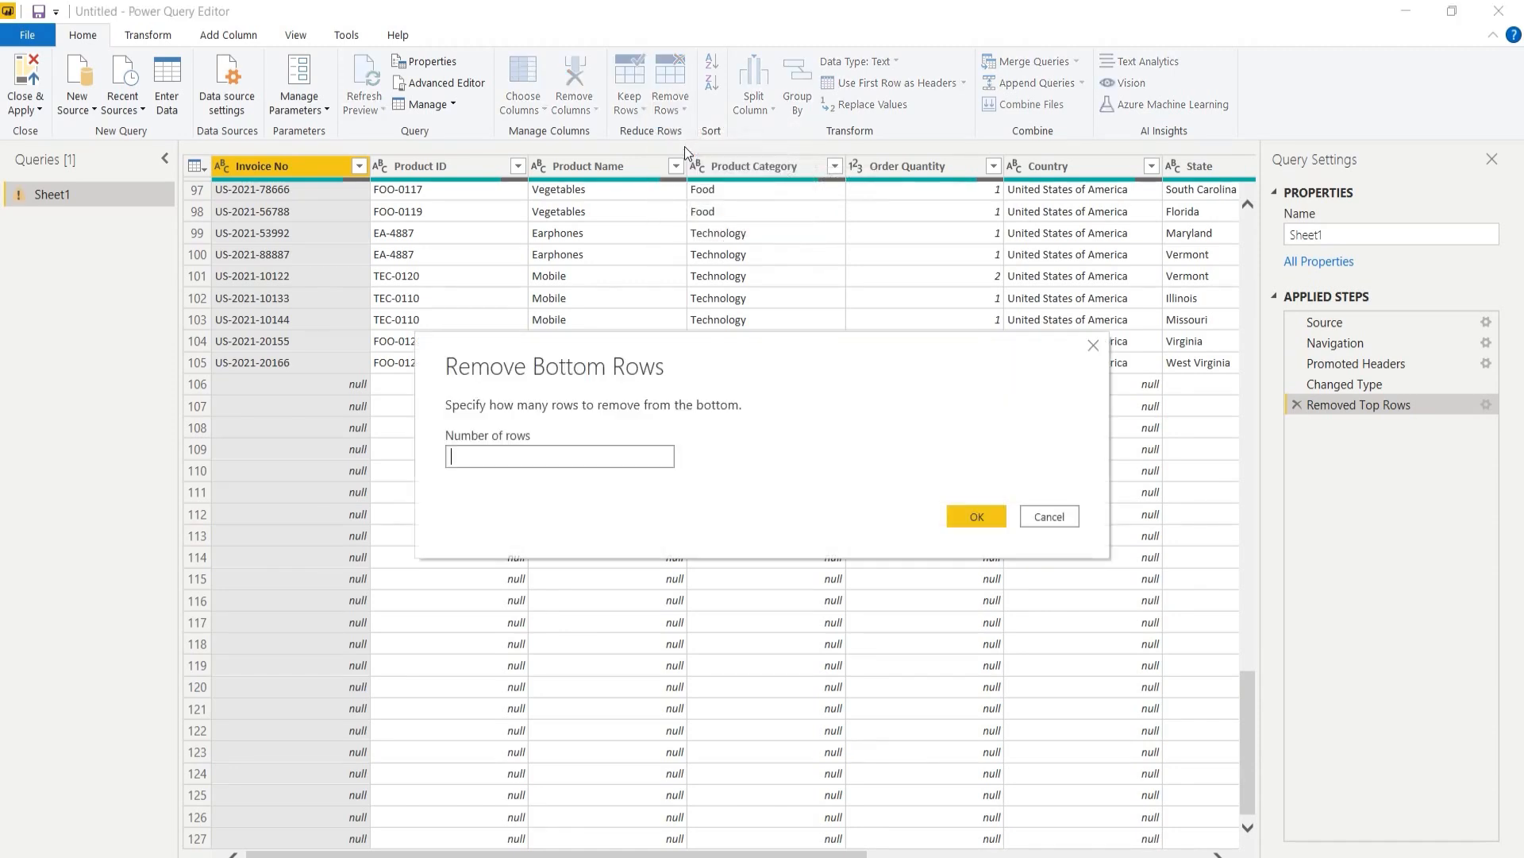
{"action": "type", "text": "21"}
{"action": "left_click", "coordinate": [975, 517]}
Remove the remaining null row 106 with a second bottom-rows removal.
{"action": "scroll", "coordinate": [1243, 403], "scroll_direction": "down", "scroll_amount": 1}
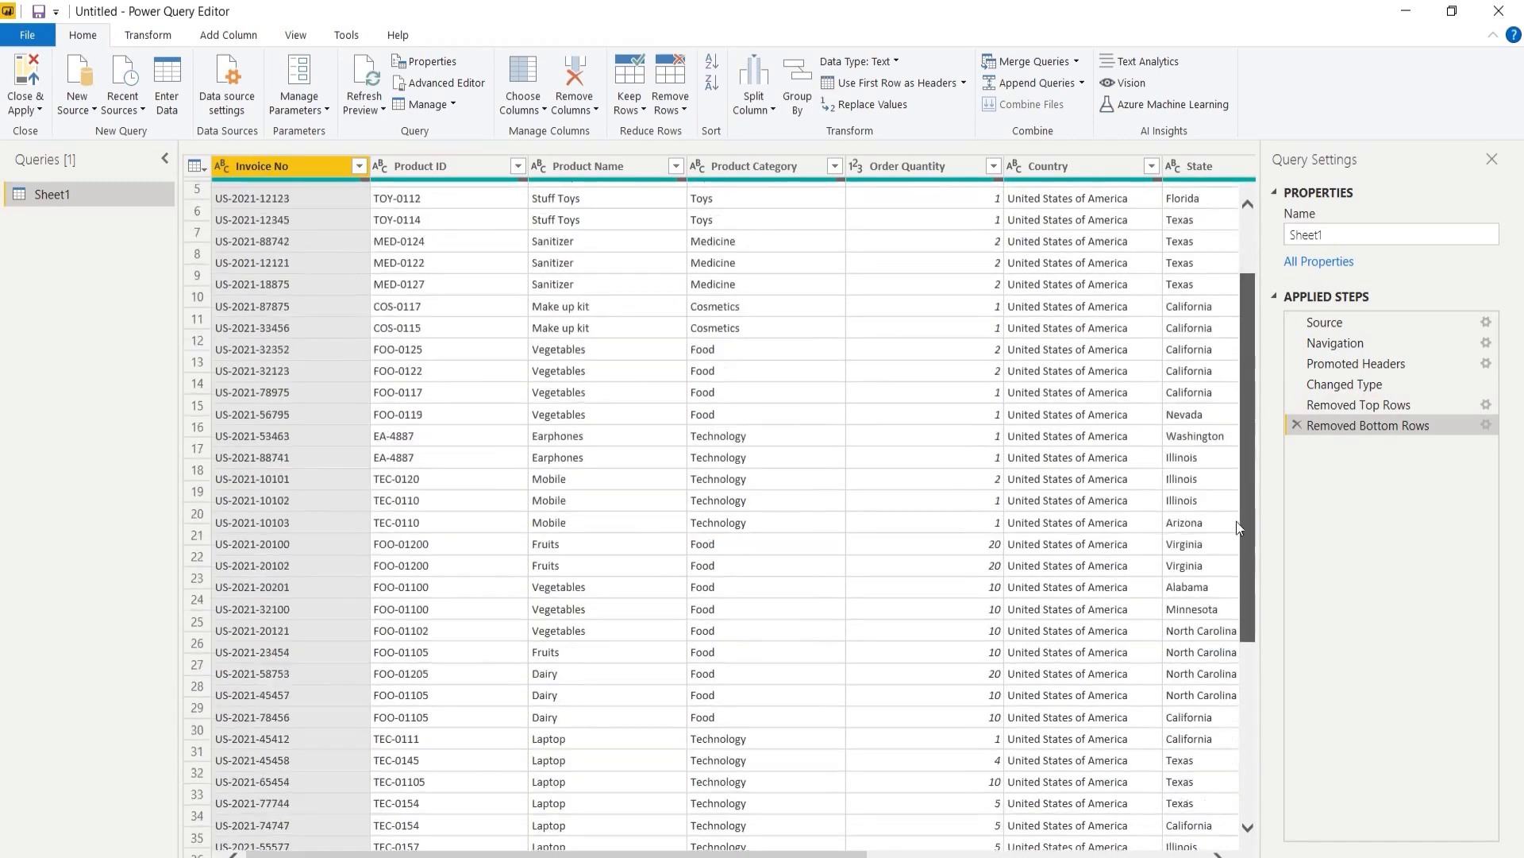
{"action": "scroll", "coordinate": [1236, 527], "scroll_direction": "down", "scroll_amount": 20}
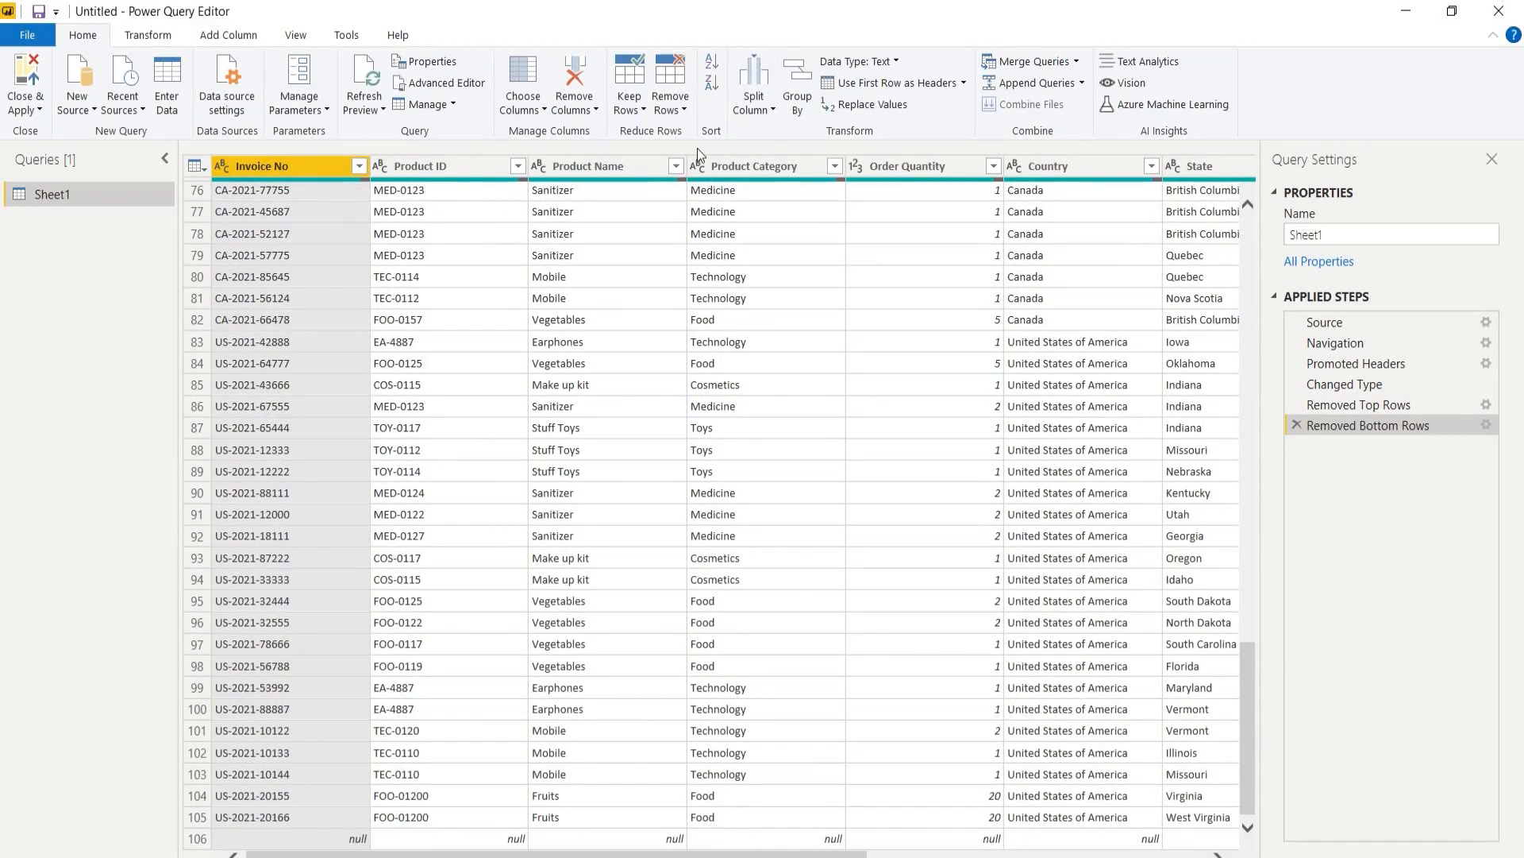
{"action": "left_click", "coordinate": [682, 118]}
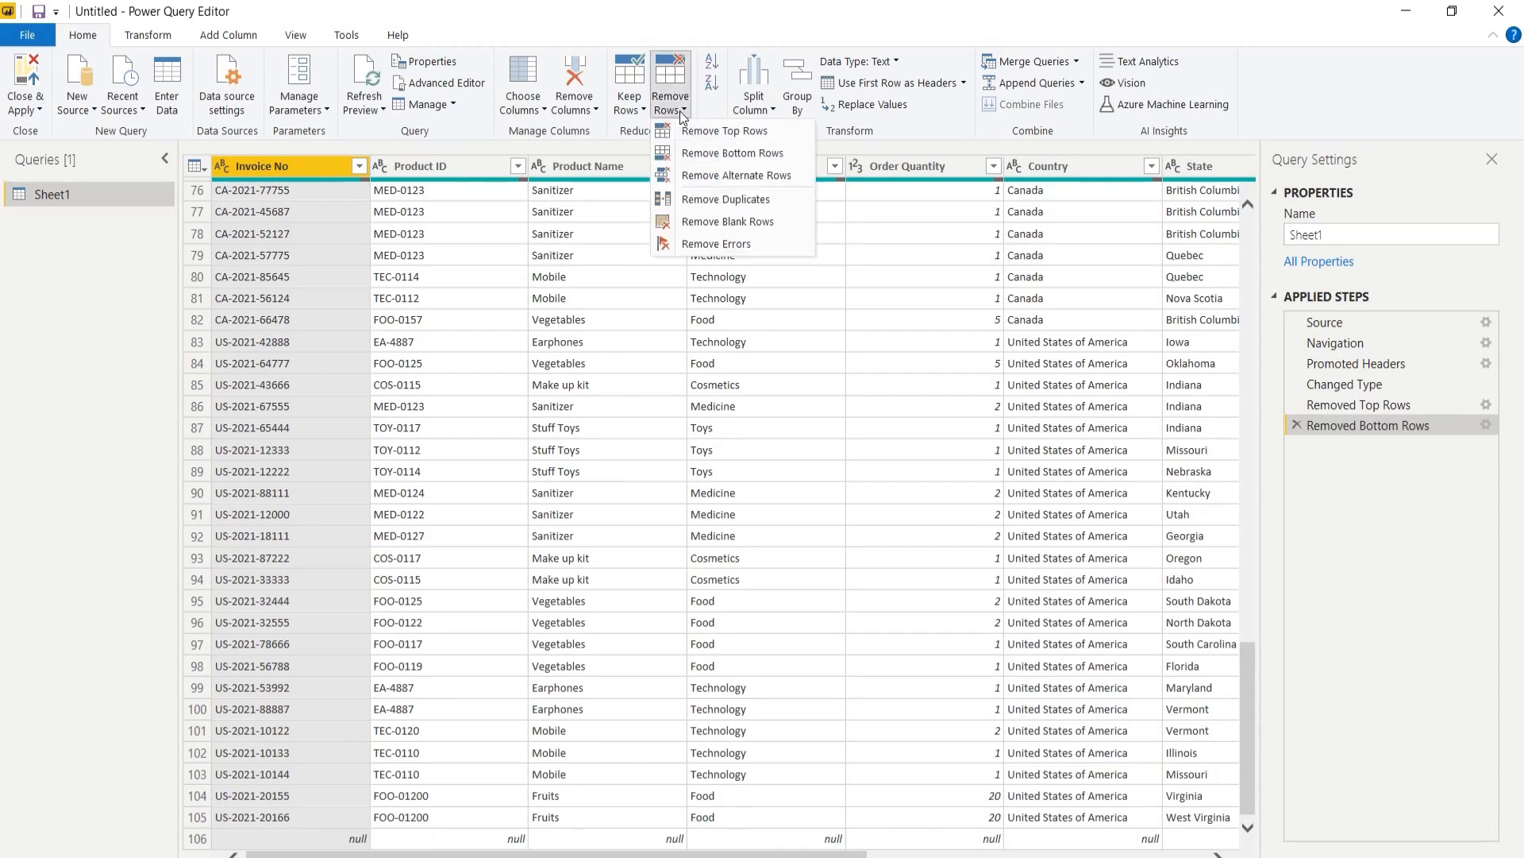
{"action": "left_click", "coordinate": [694, 150]}
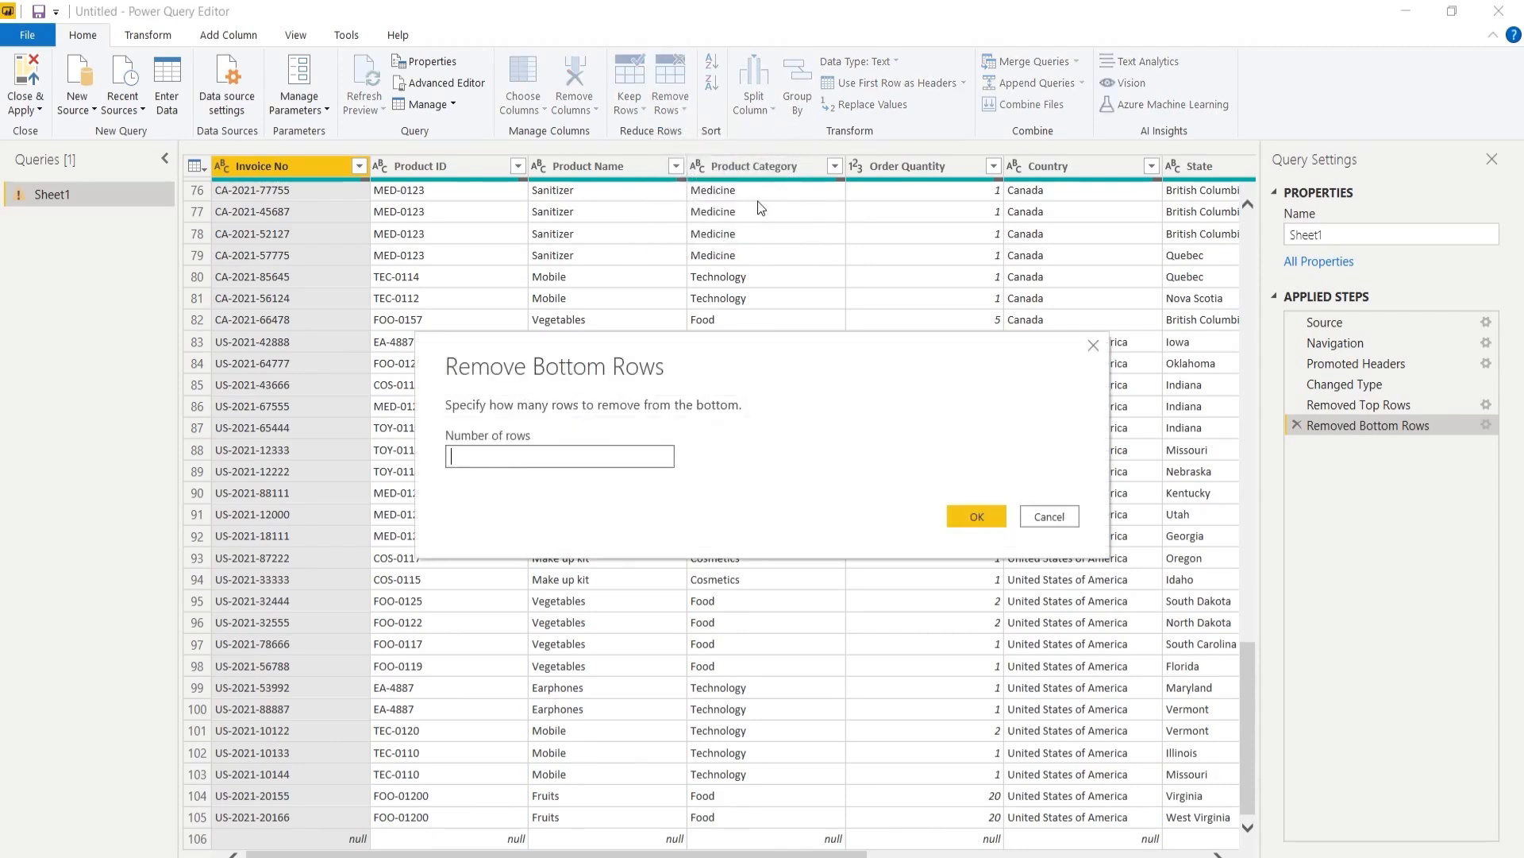
{"action": "left_click", "coordinate": [975, 514]}
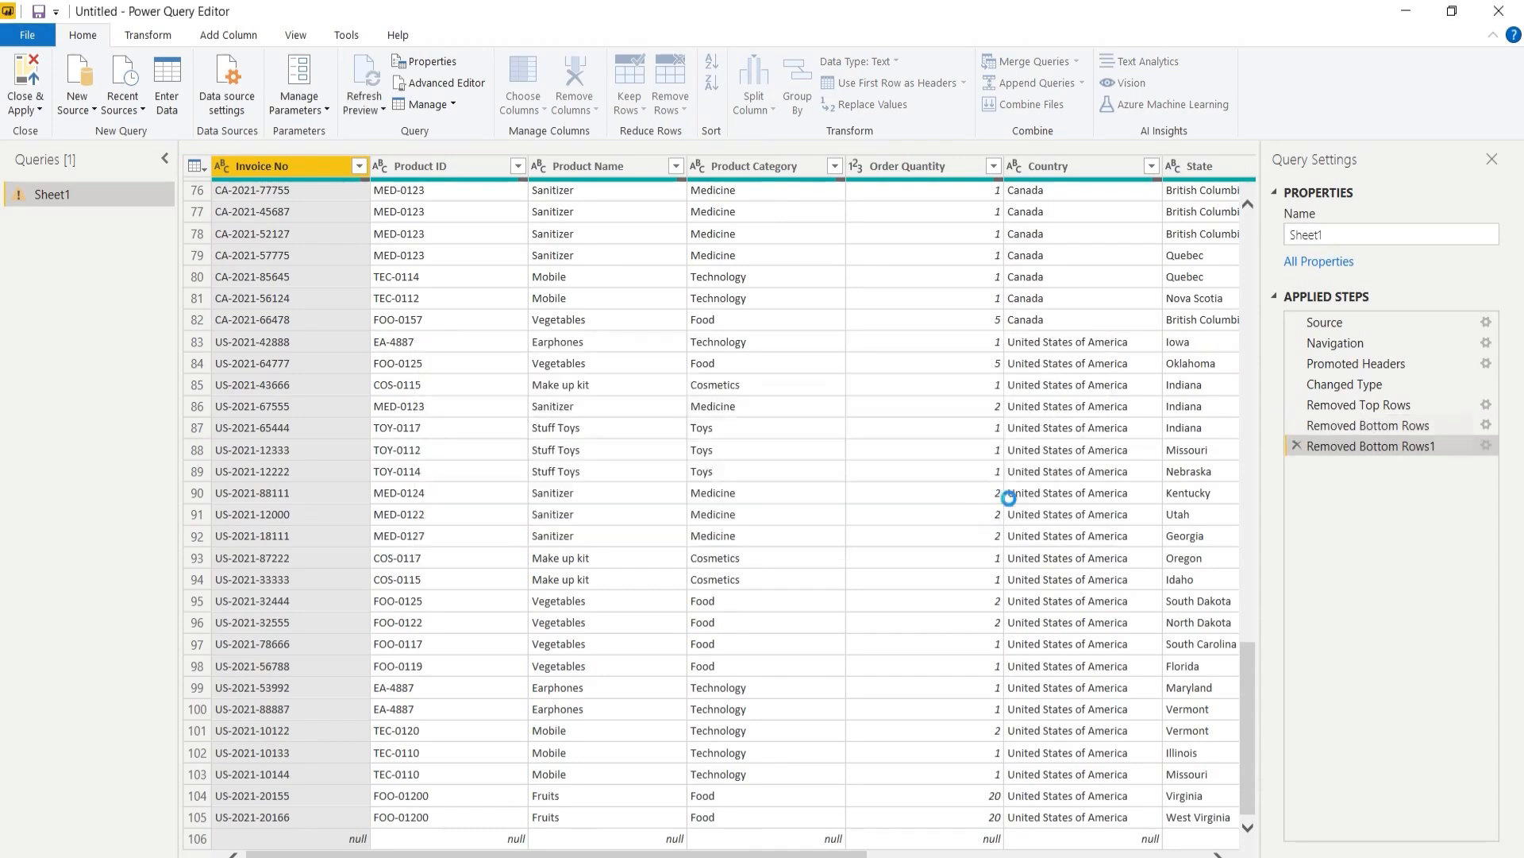
Delete the second bottom-rows removal, Removed Bottom Rows1, from the query's applied steps.
{"action": "left_click_drag", "start_coordinate": [1251, 529], "coordinate": [1286, 162]}
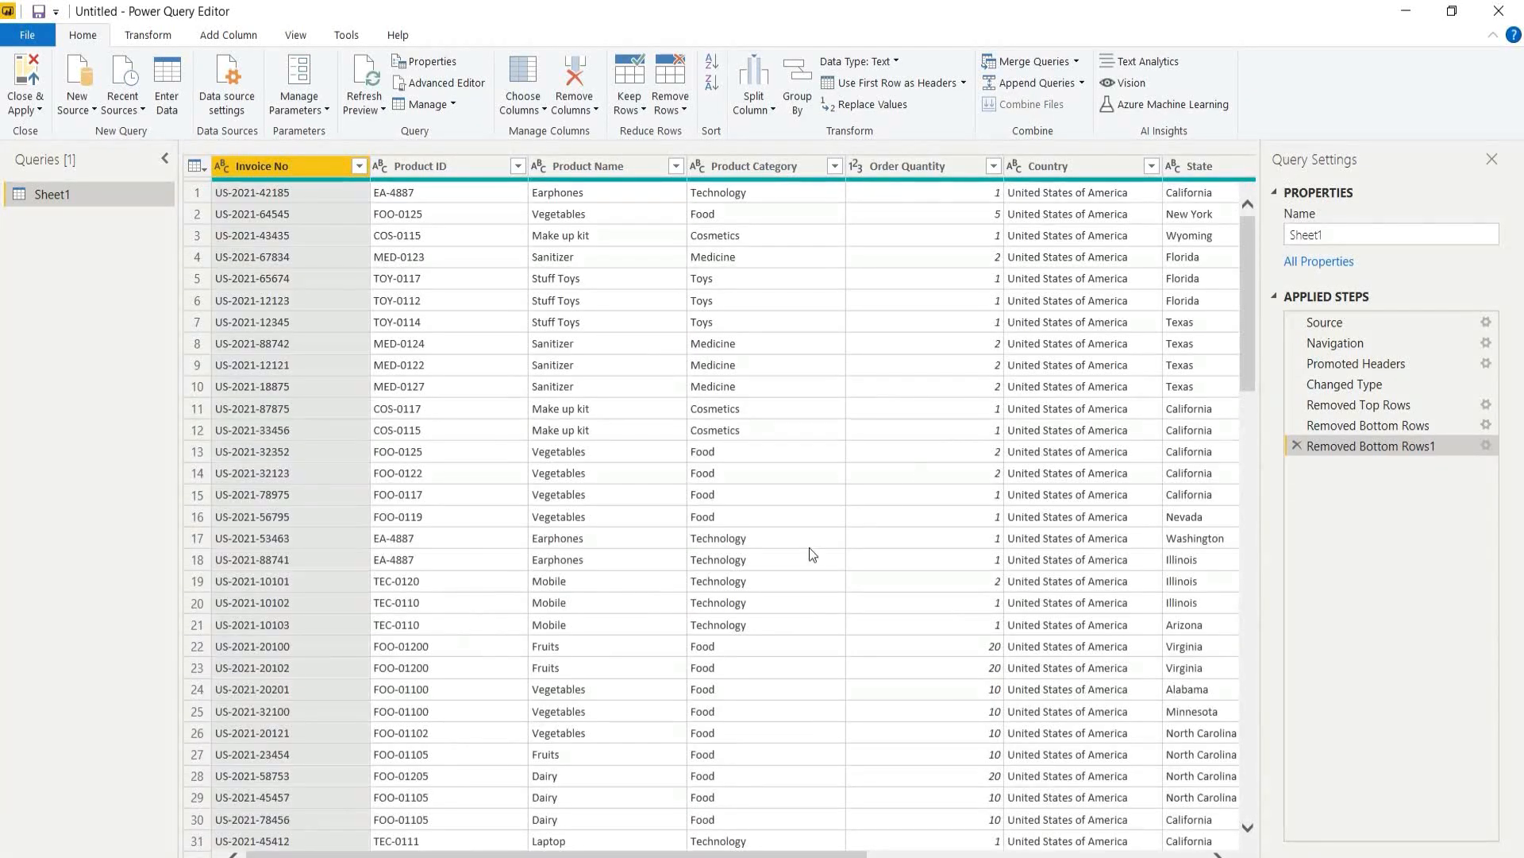
{"action": "left_click_drag", "start_coordinate": [767, 855], "coordinate": [678, 786]}
{"action": "left_click_drag", "start_coordinate": [177, 187], "coordinate": [205, 208]}
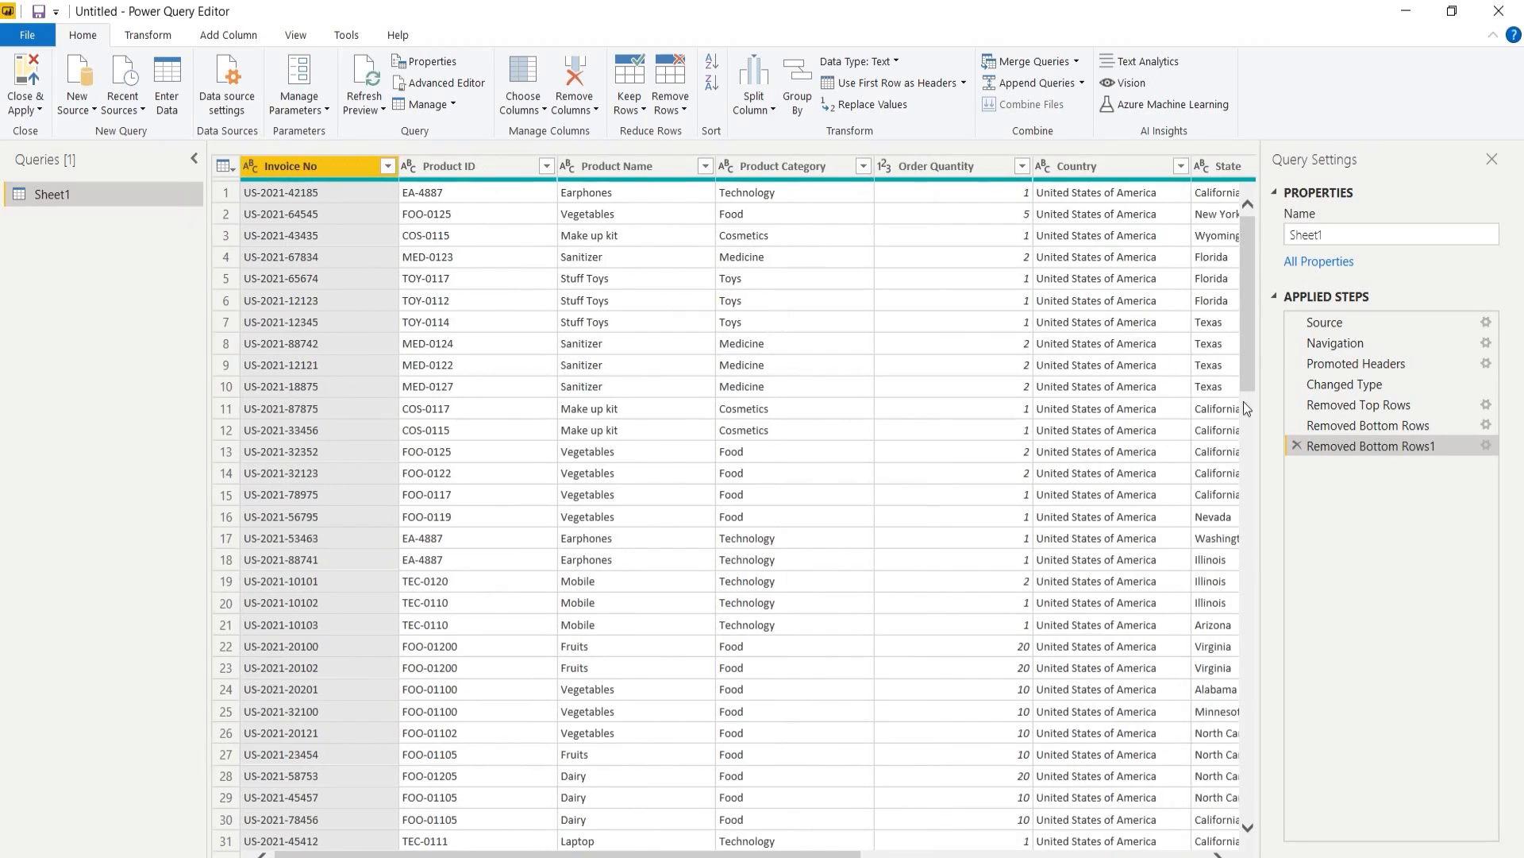
{"action": "left_click", "coordinate": [1297, 445]}
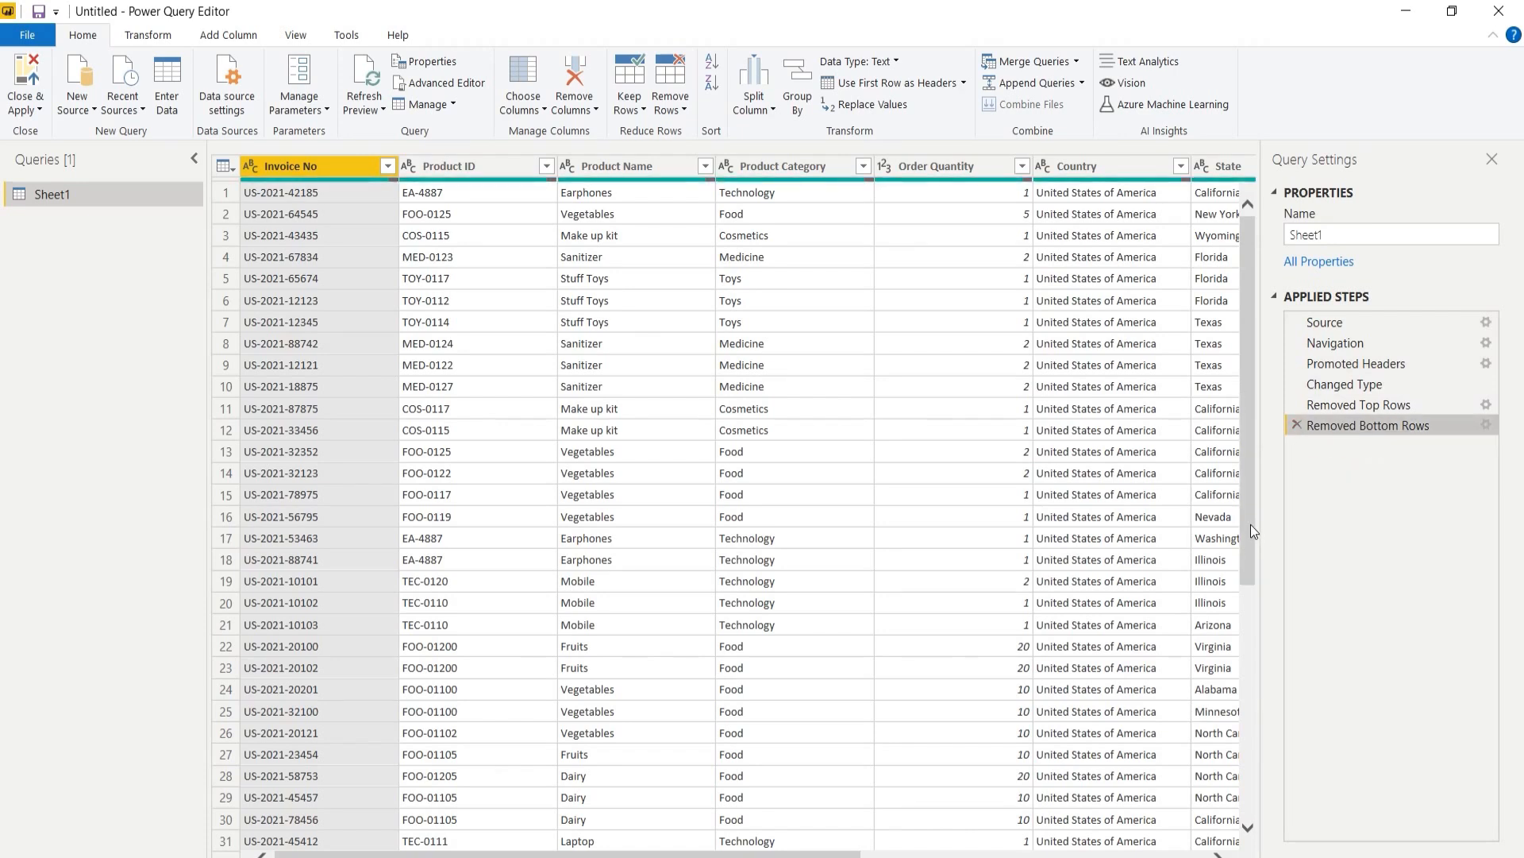
Edit the row count of the existing Removed Bottom Rows step so that it also removes null row 106.
{"action": "scroll", "coordinate": [1252, 531], "scroll_direction": "down", "scroll_amount": 20}
{"action": "scroll", "coordinate": [1251, 638], "scroll_direction": "down", "scroll_amount": 5}
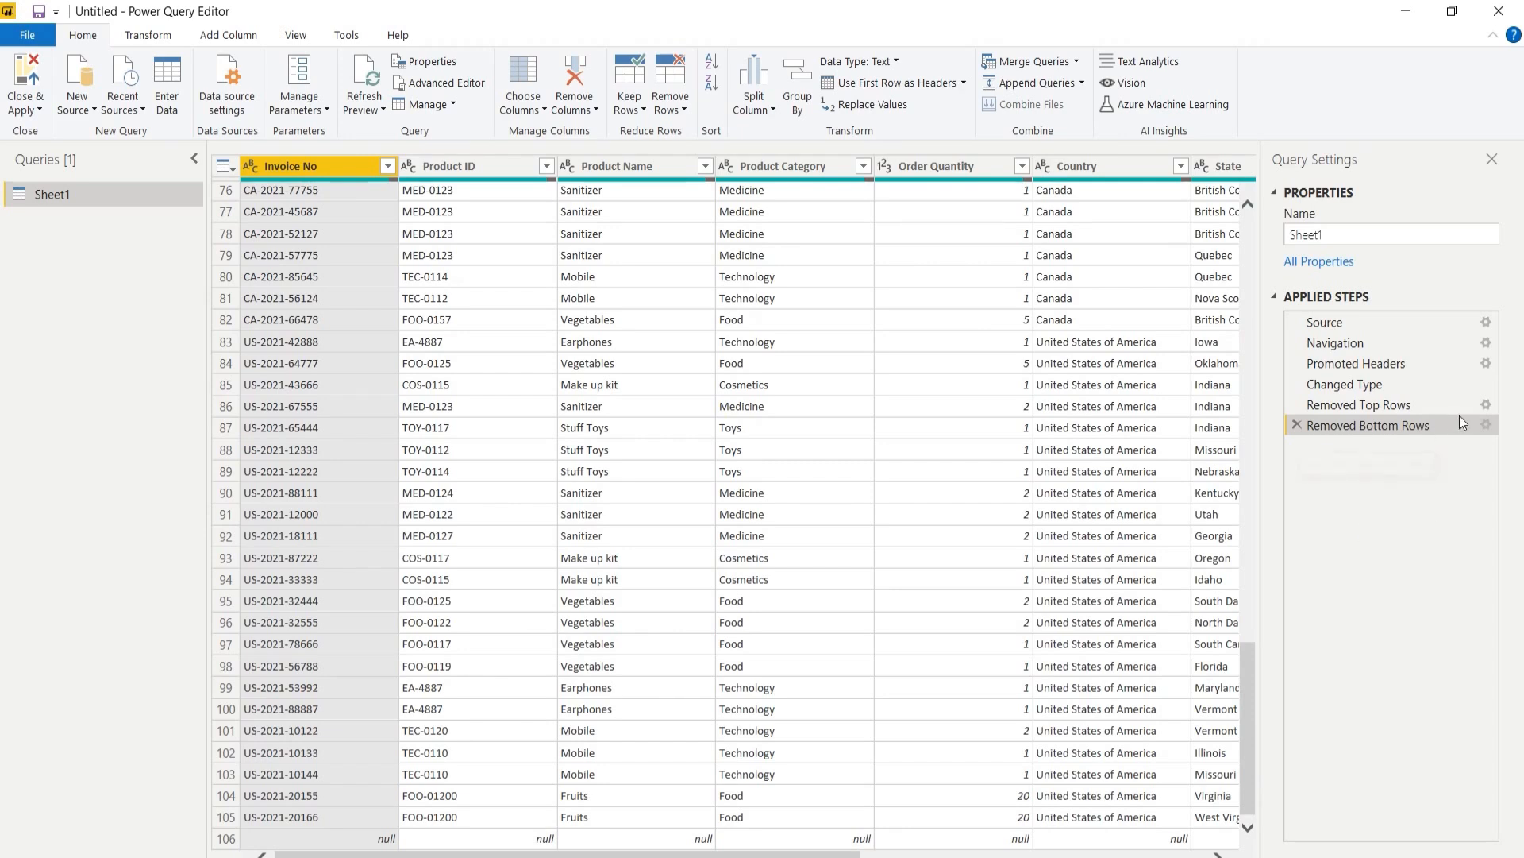
{"action": "left_click", "coordinate": [1486, 426]}
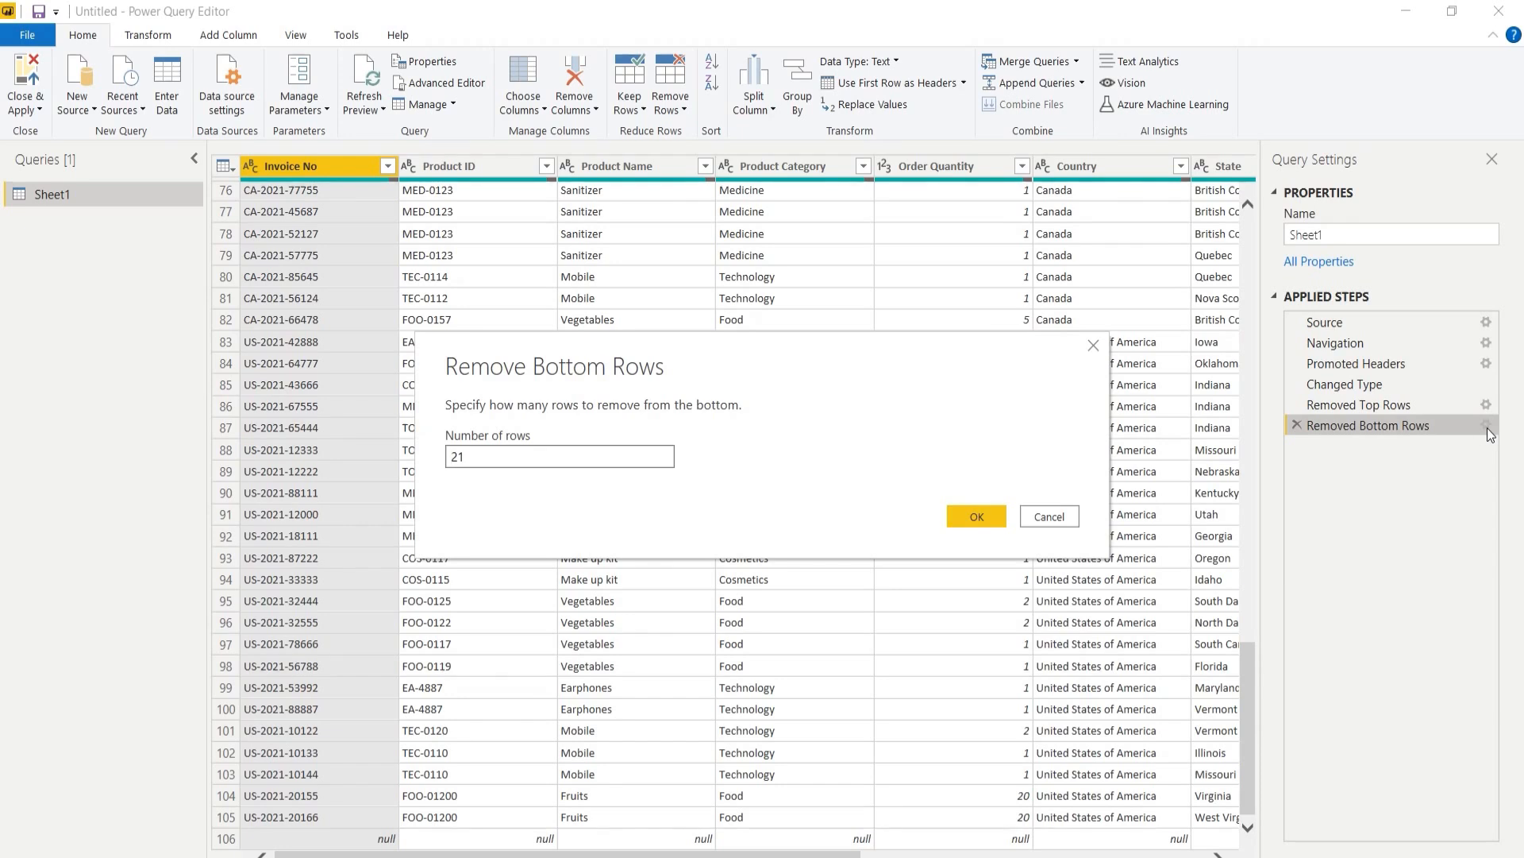
{"action": "left_click", "coordinate": [485, 460]}
{"action": "left_click", "coordinate": [956, 521]}
{"action": "left_click_drag", "start_coordinate": [1244, 559], "coordinate": [1283, 824]}
{"action": "left_click_drag", "start_coordinate": [1254, 672], "coordinate": [1256, 807]}
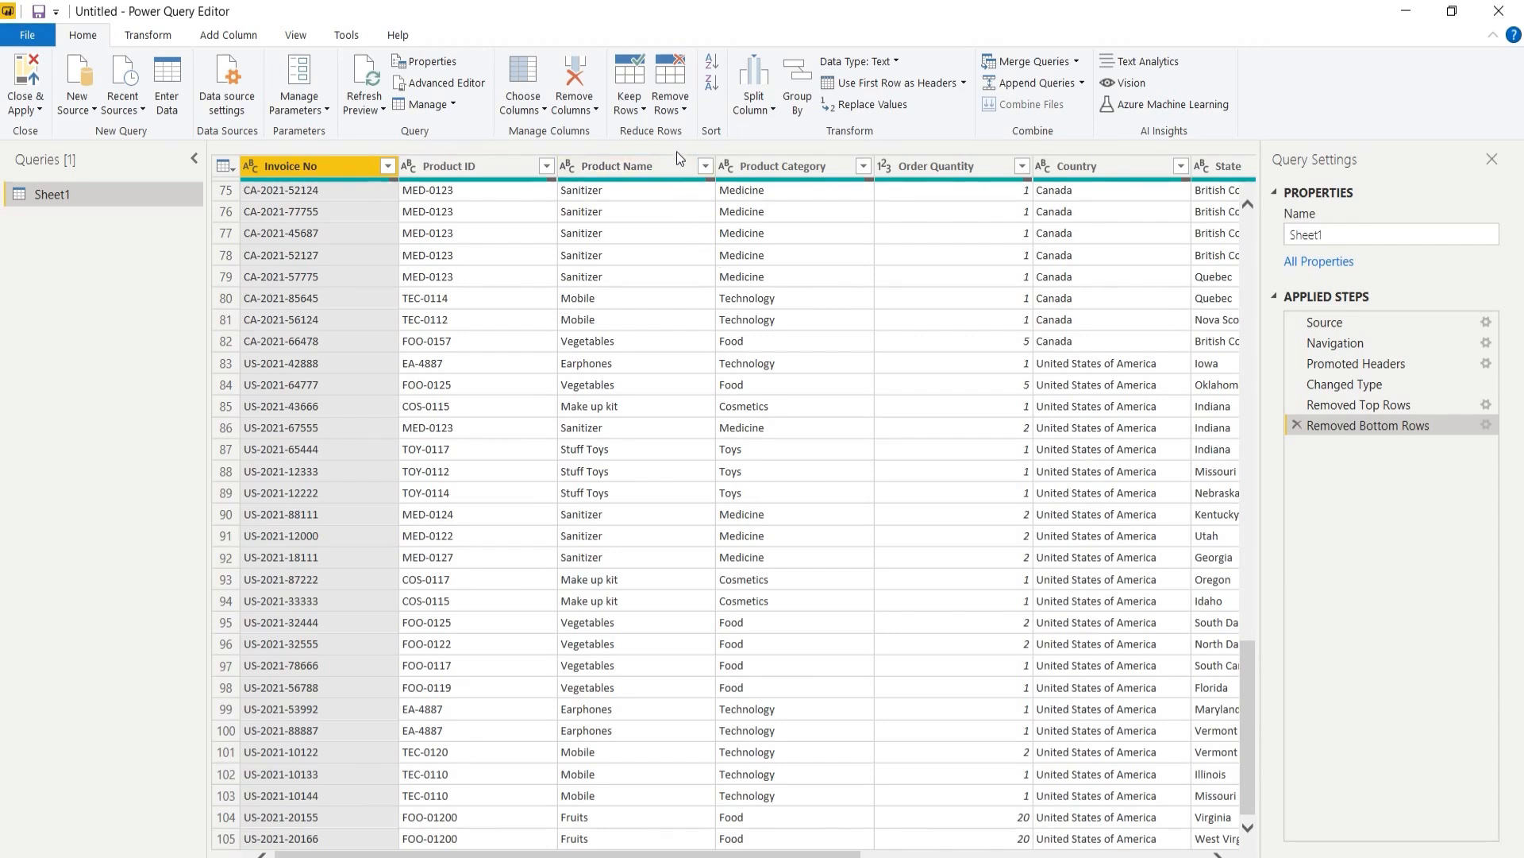
Widen the Query Settings and Queries panes on either side of the data preview.
{"action": "left_click_drag", "start_coordinate": [1246, 686], "coordinate": [1247, 189]}
{"action": "left_click_drag", "start_coordinate": [1265, 273], "coordinate": [1194, 290]}
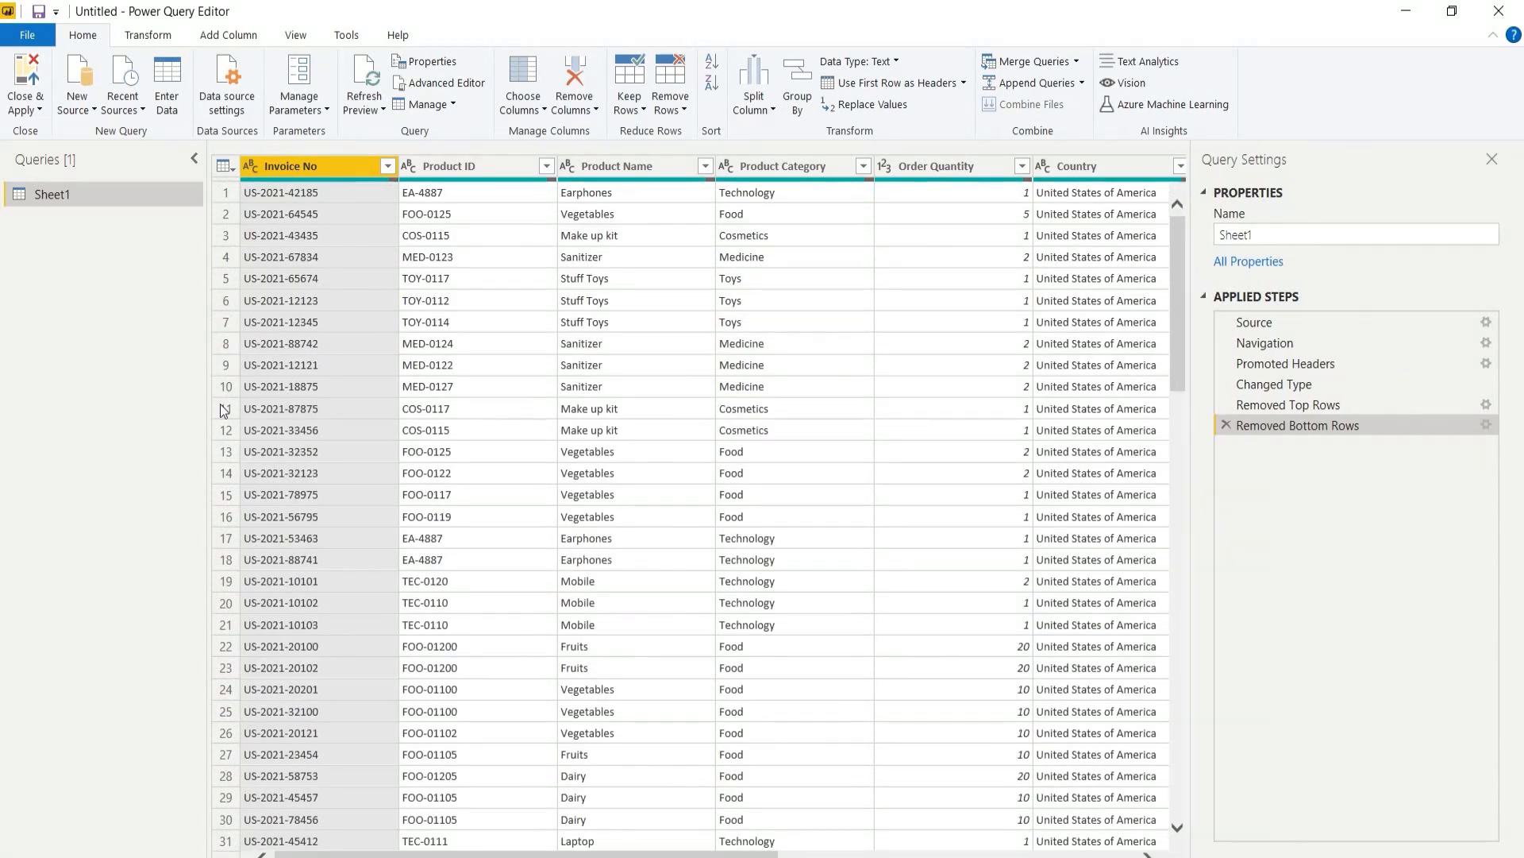
{"action": "left_click_drag", "start_coordinate": [205, 401], "coordinate": [282, 409]}
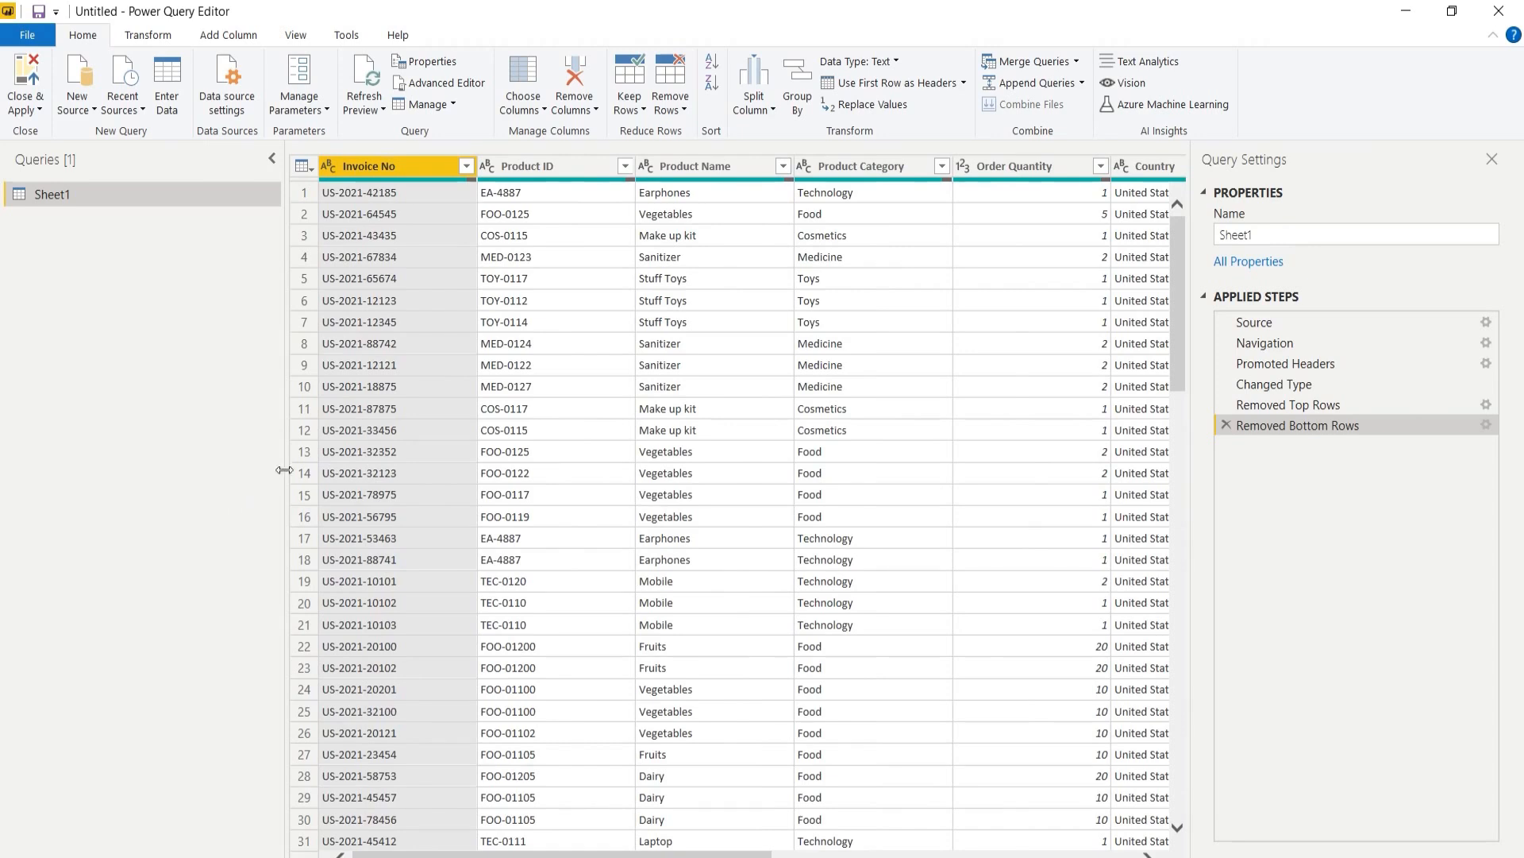
Open the Split Column by Delimiter settings for the Product ID column.
{"action": "left_click", "coordinate": [561, 173]}
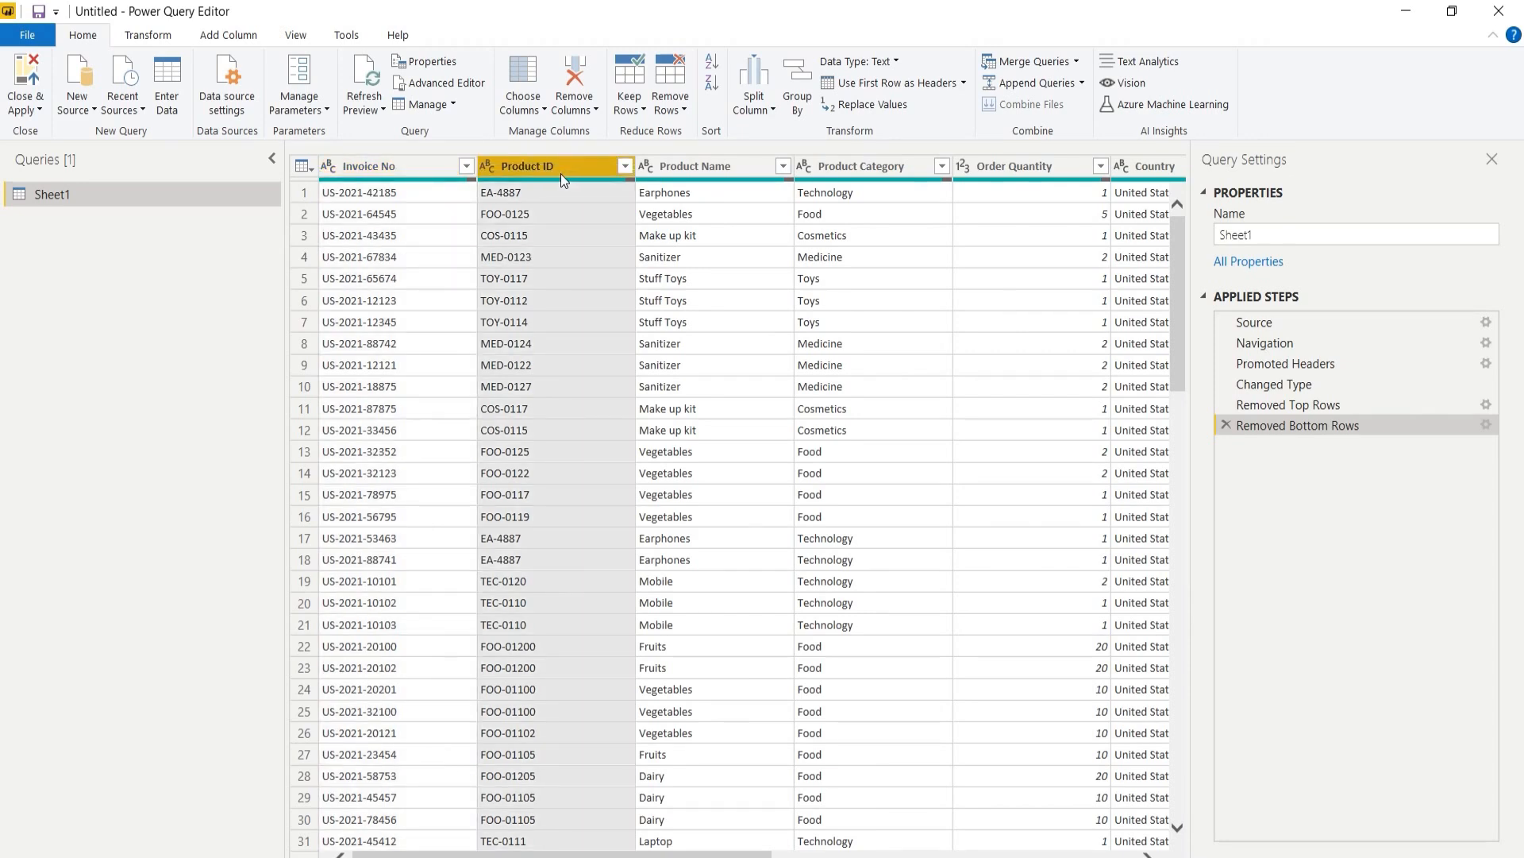
{"action": "left_click", "coordinate": [543, 110]}
{"action": "left_click", "coordinate": [591, 108]}
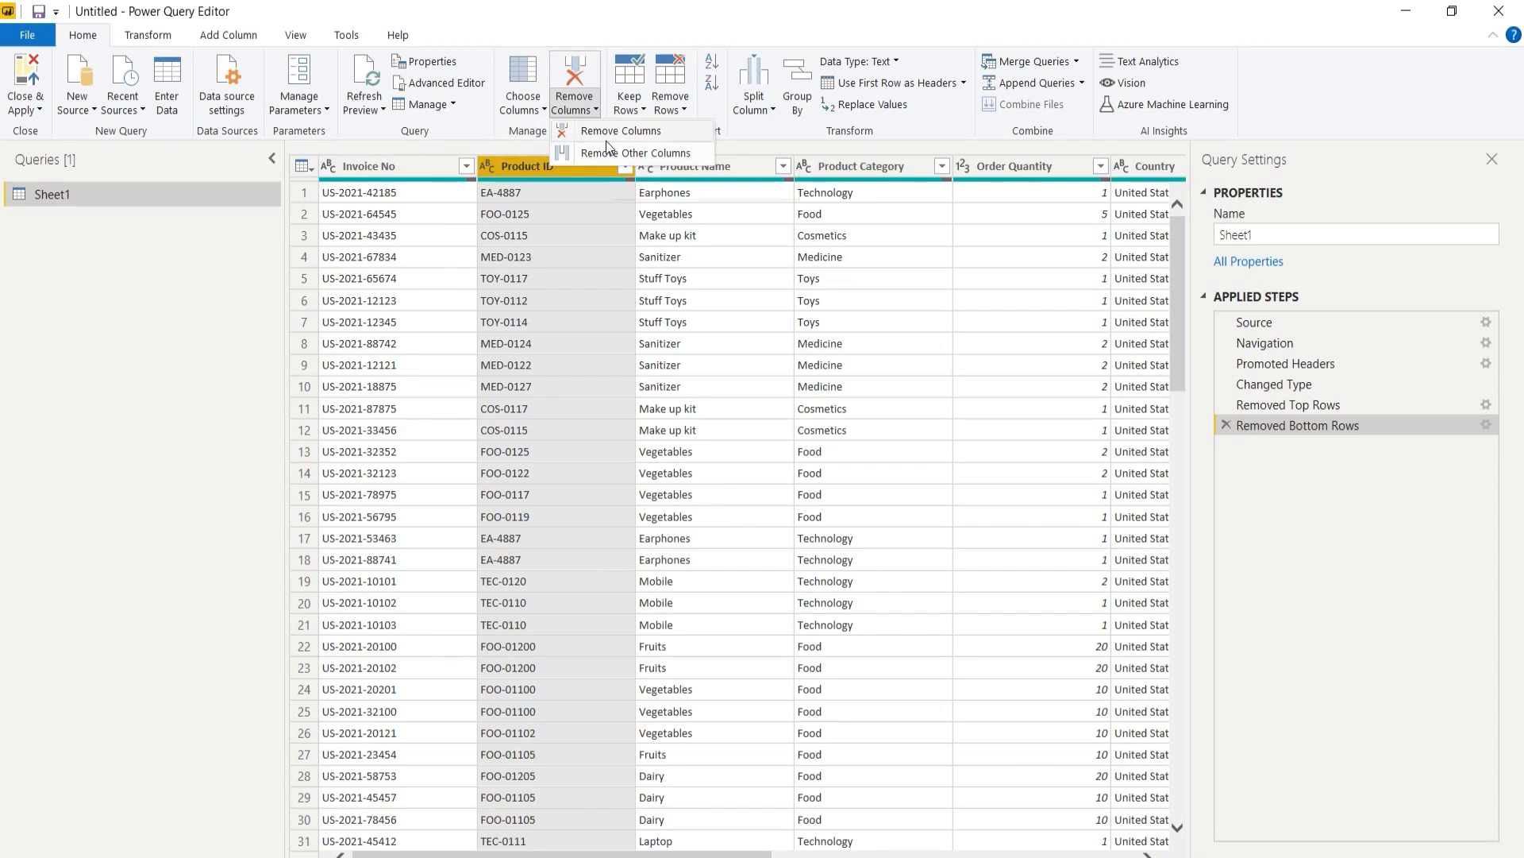
{"action": "left_click", "coordinate": [104, 499]}
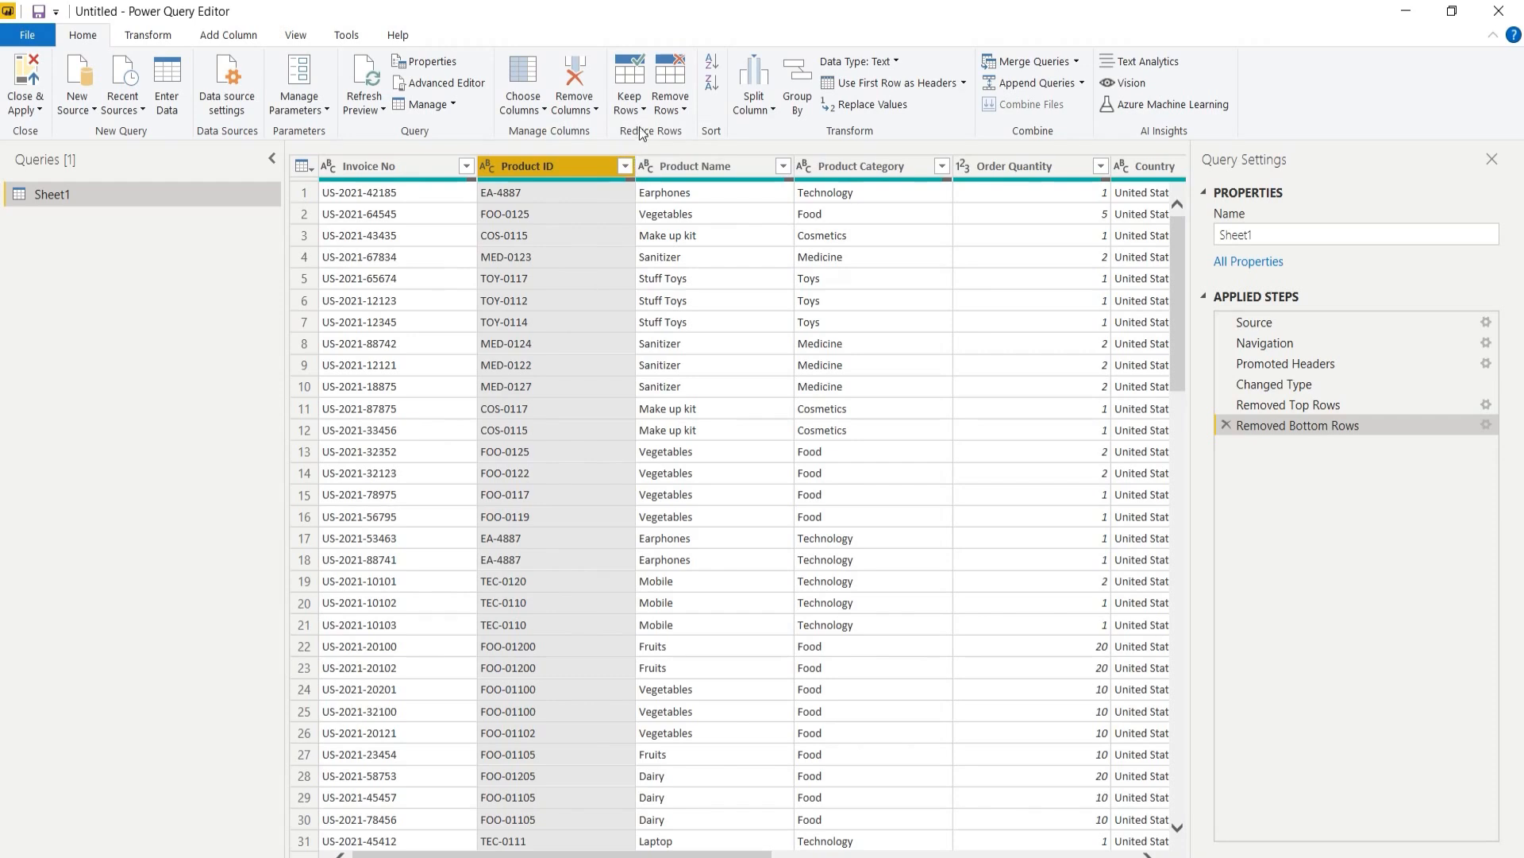
{"action": "left_click", "coordinate": [768, 113]}
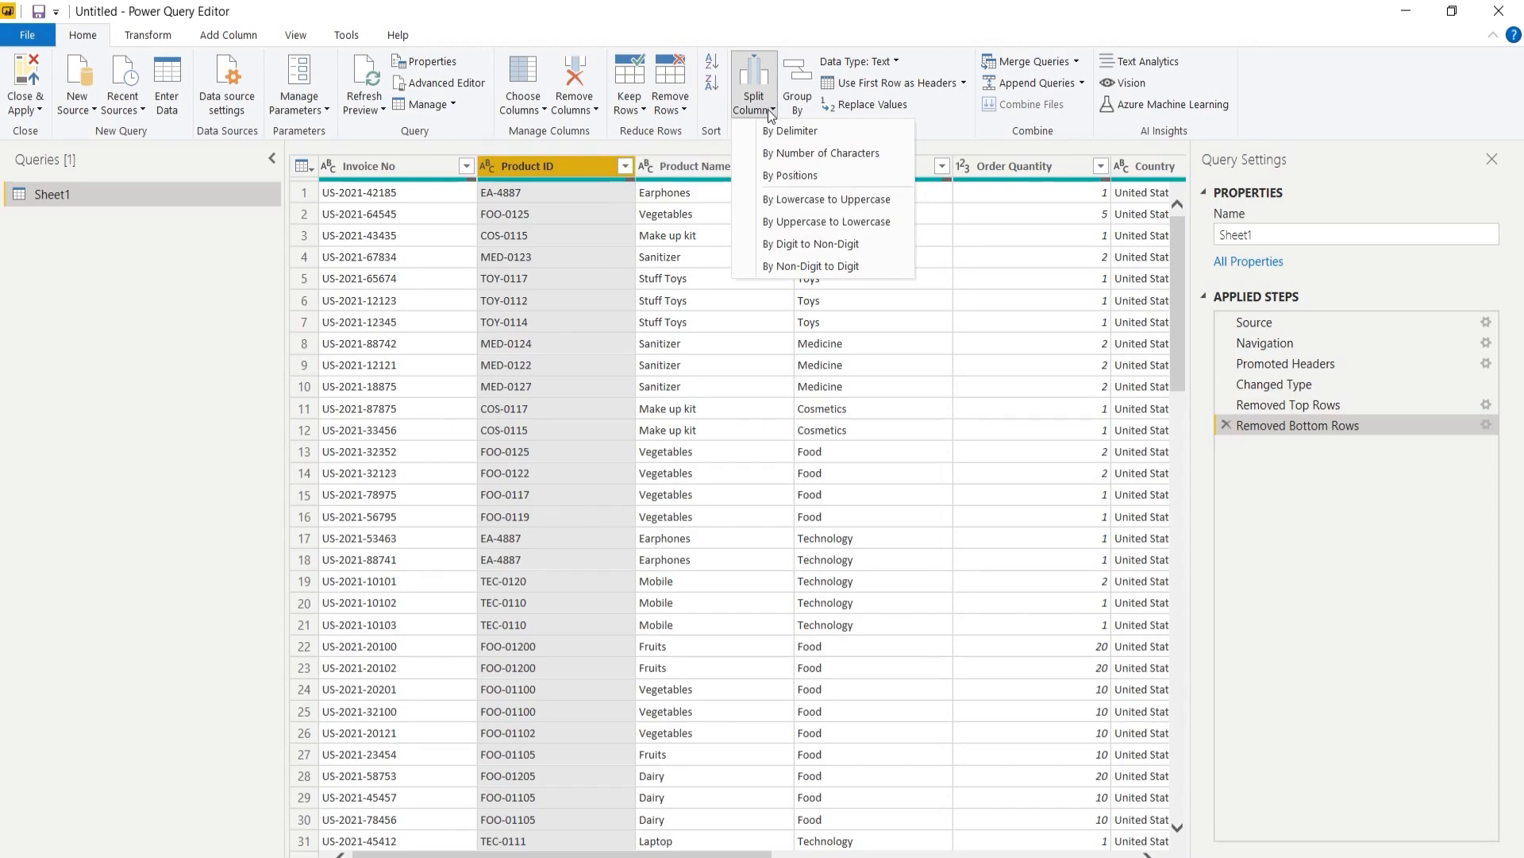
{"action": "left_click", "coordinate": [783, 135]}
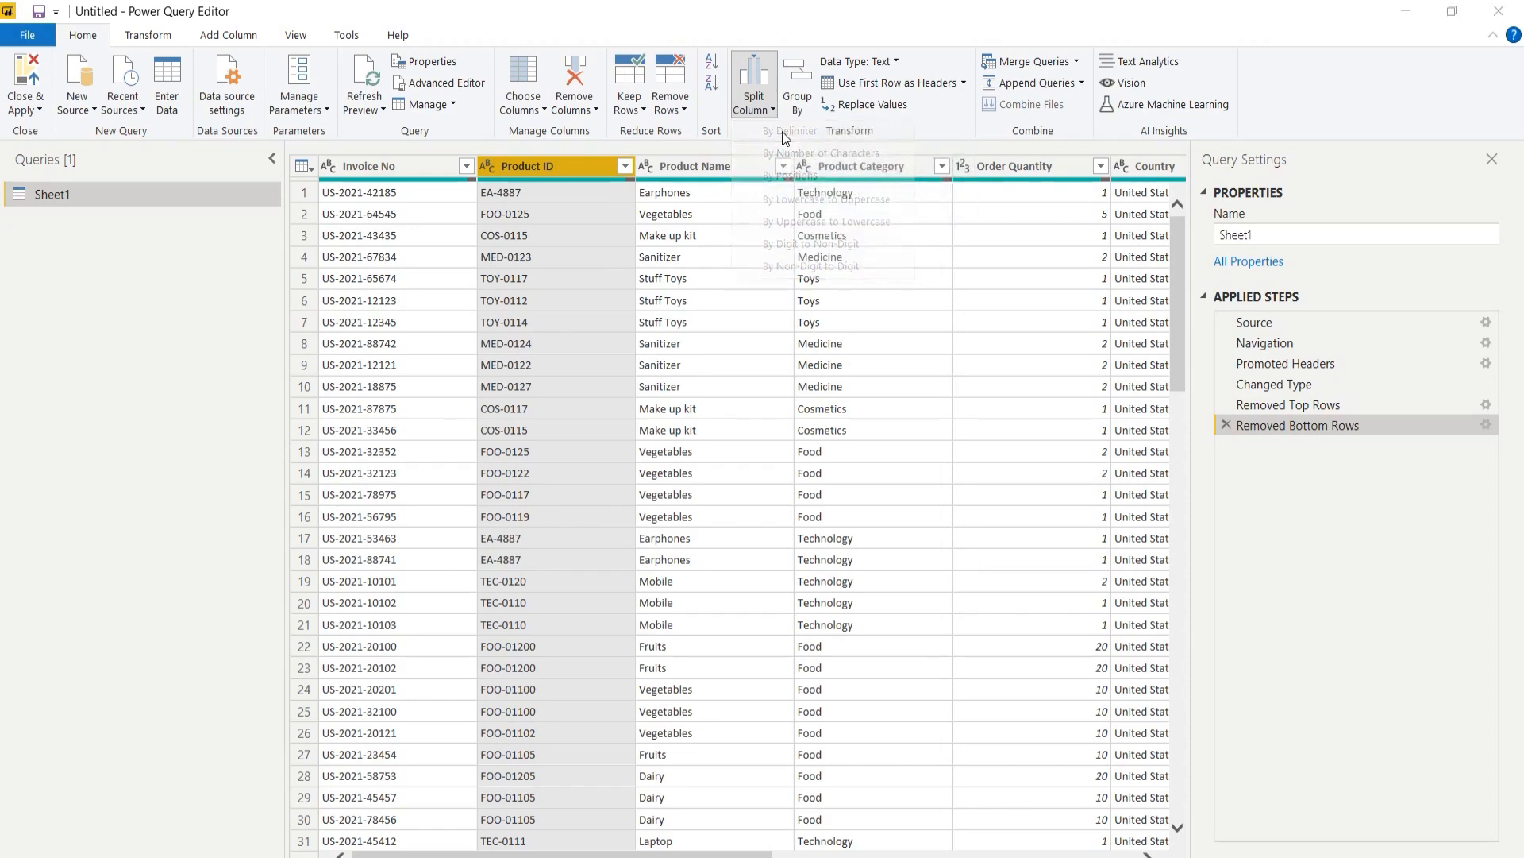
{"action": "left_click_drag", "start_coordinate": [760, 300], "coordinate": [1073, 372]}
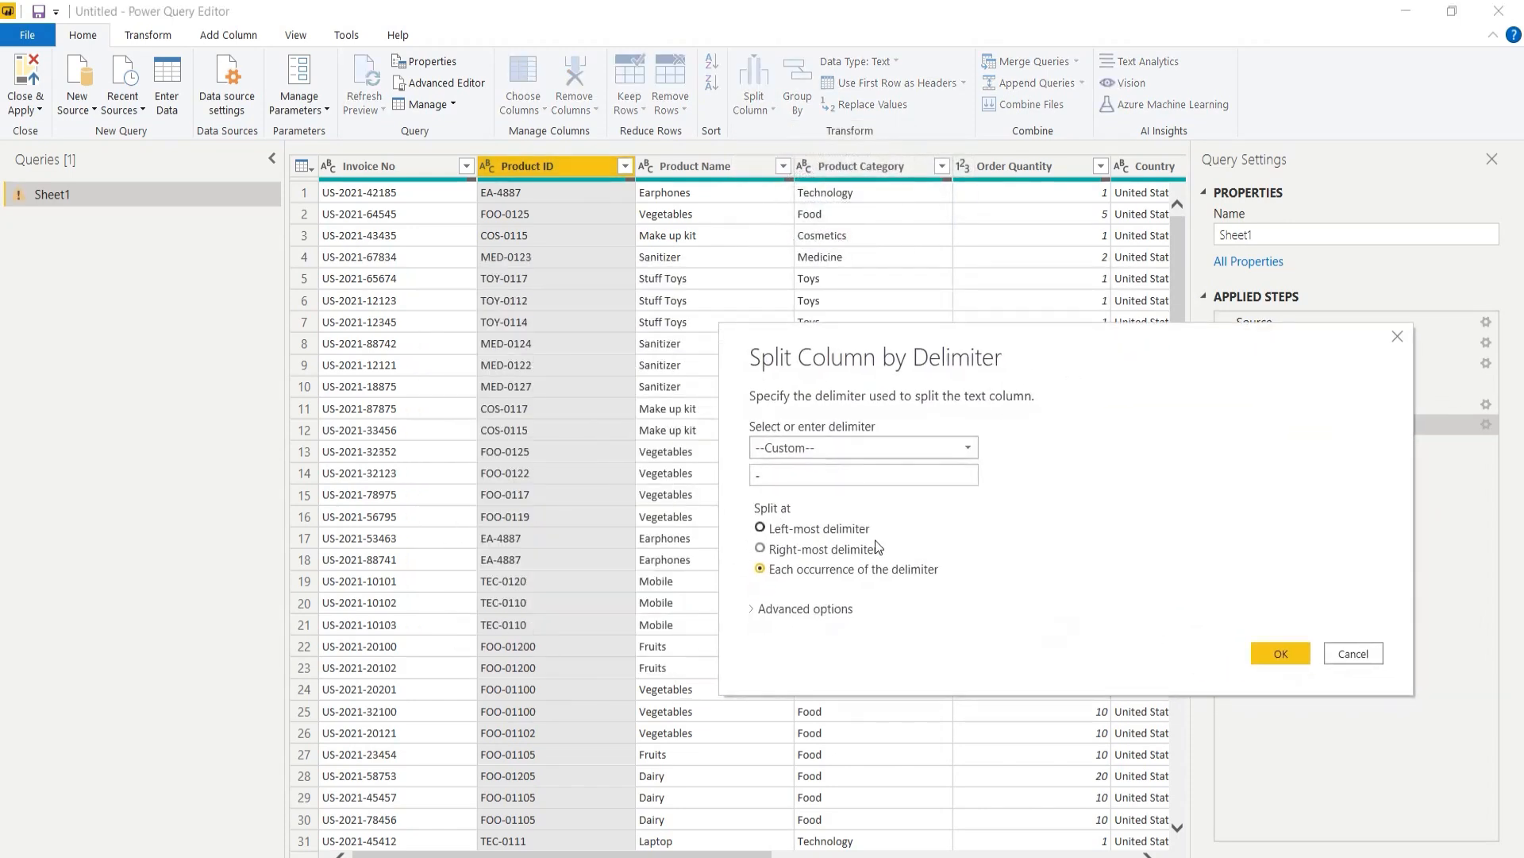
Try other custom delimiters such as "/" and "A" for the split and look through the preset delimiters.
{"action": "left_click", "coordinate": [834, 476]}
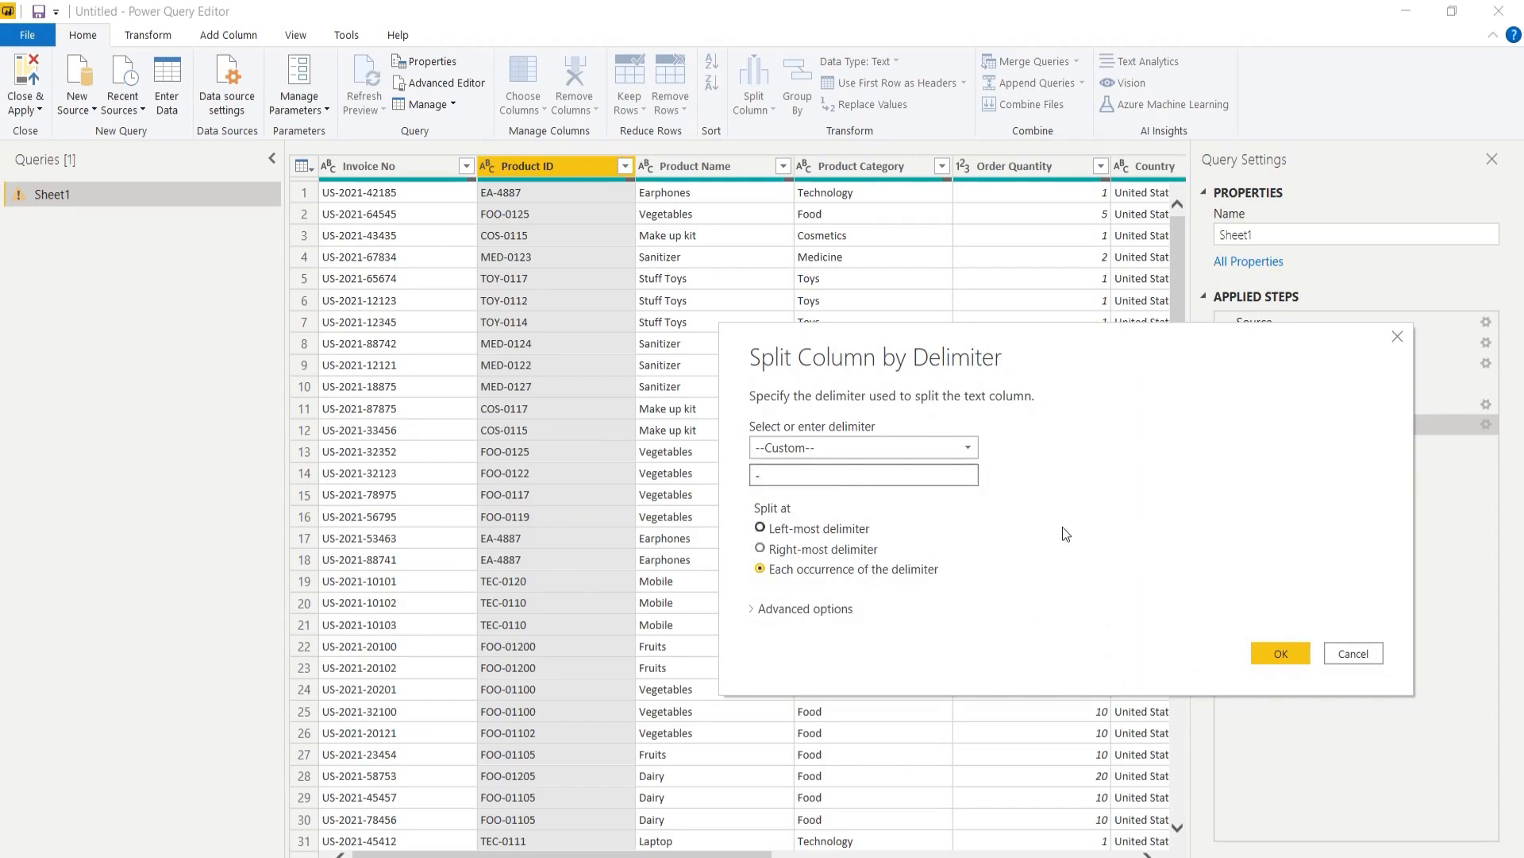
{"action": "key", "text": "BackSpace"}
{"action": "type", "text": "-"}
{"action": "key", "text": "BackSpace"}
{"action": "type", "text": "/"}
{"action": "key", "text": "BackSpace"}
{"action": "type", "text": "A"}
{"action": "key", "text": "BackSpace"}
{"action": "left_click", "coordinate": [970, 447]}
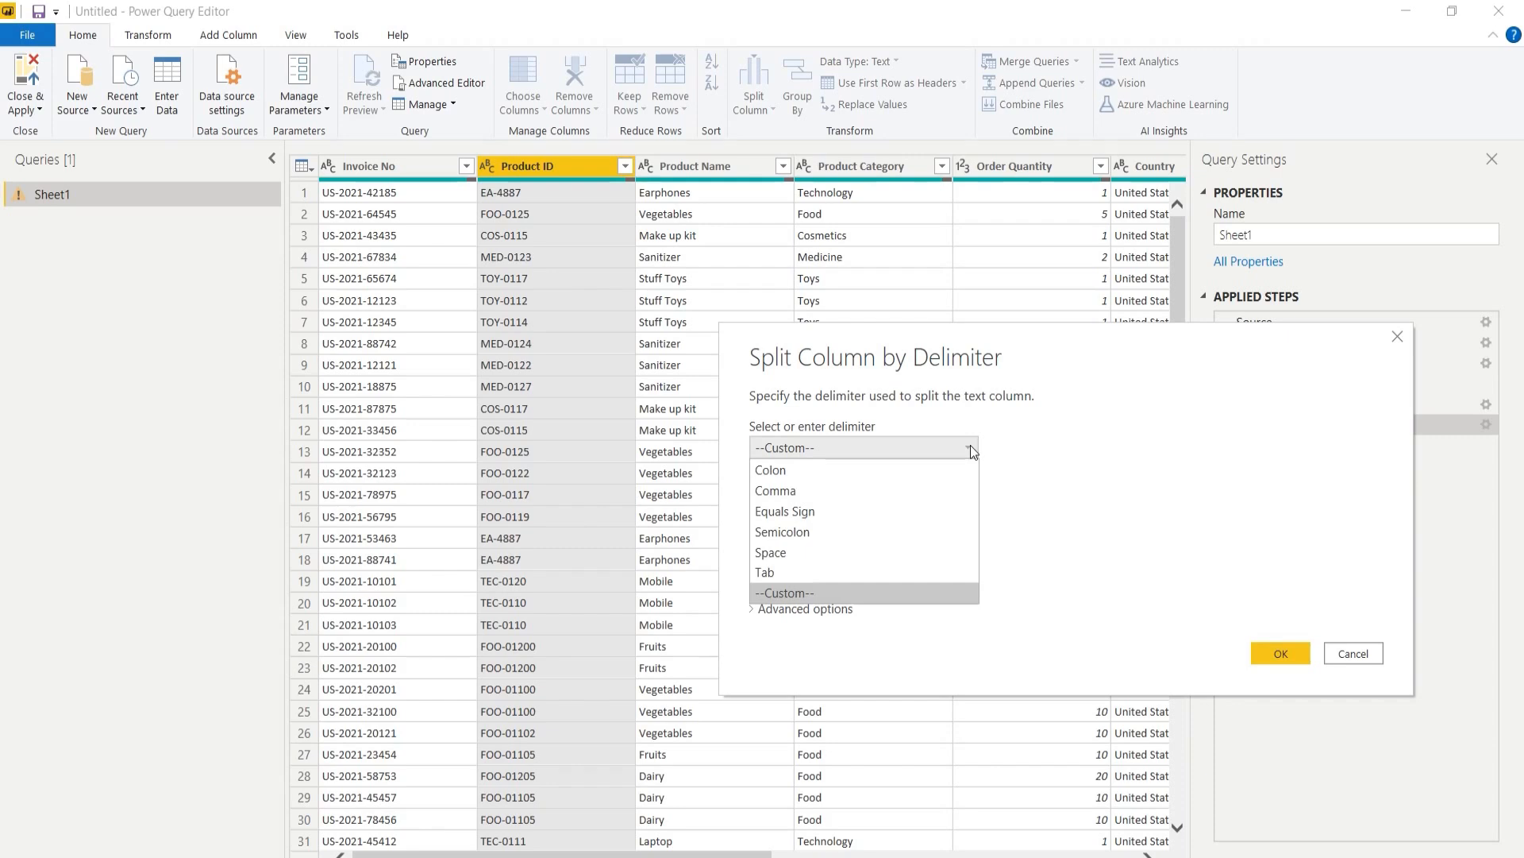
{"action": "left_click", "coordinate": [971, 447]}
Split the Product ID column at each occurrence of the custom delimiter "-".
{"action": "key", "text": "Down"}
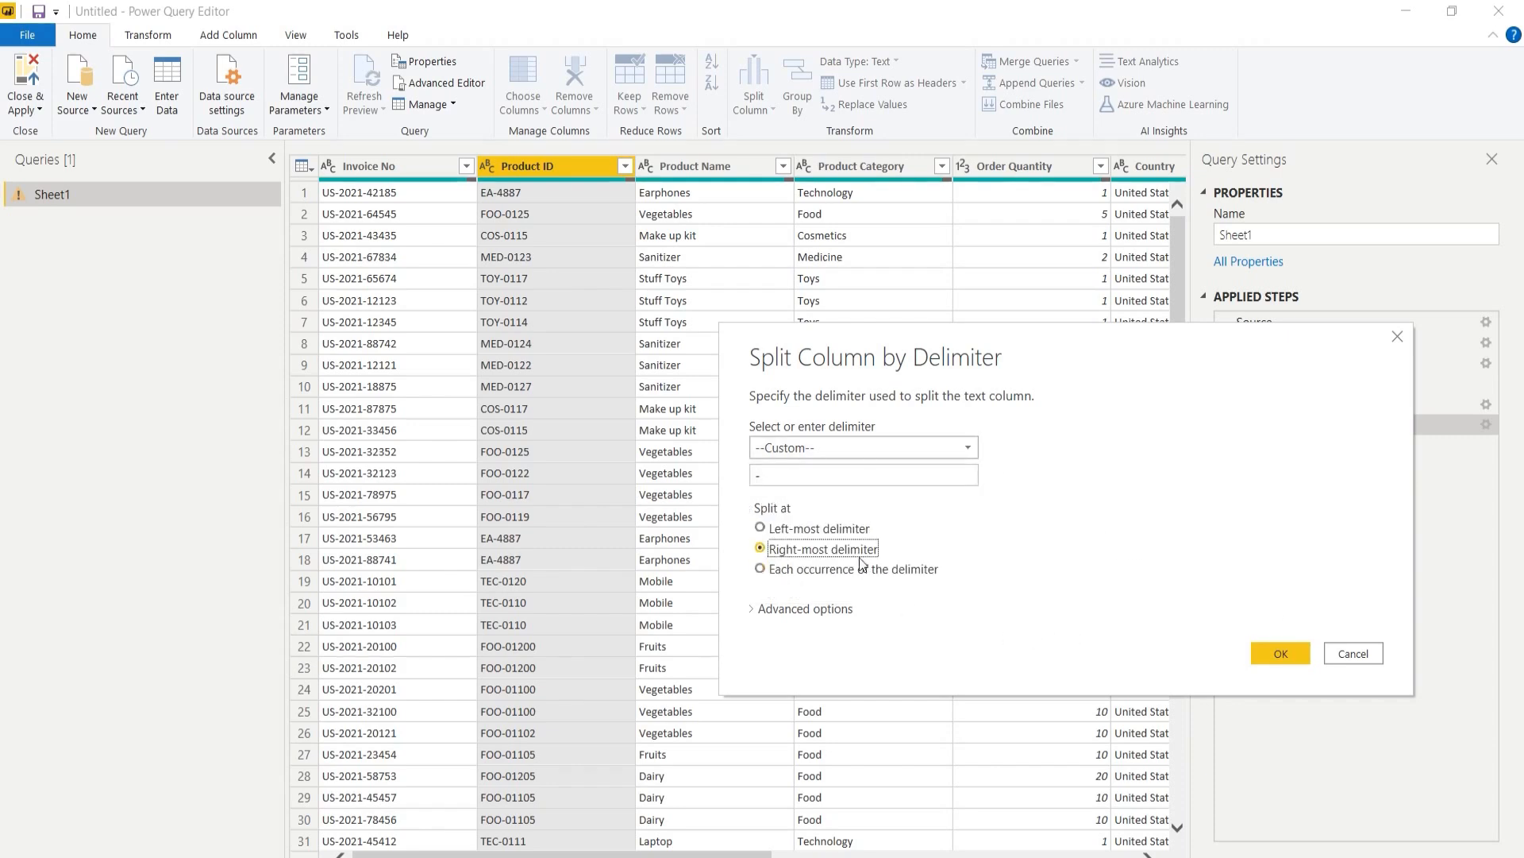
{"action": "left_click", "coordinate": [872, 572]}
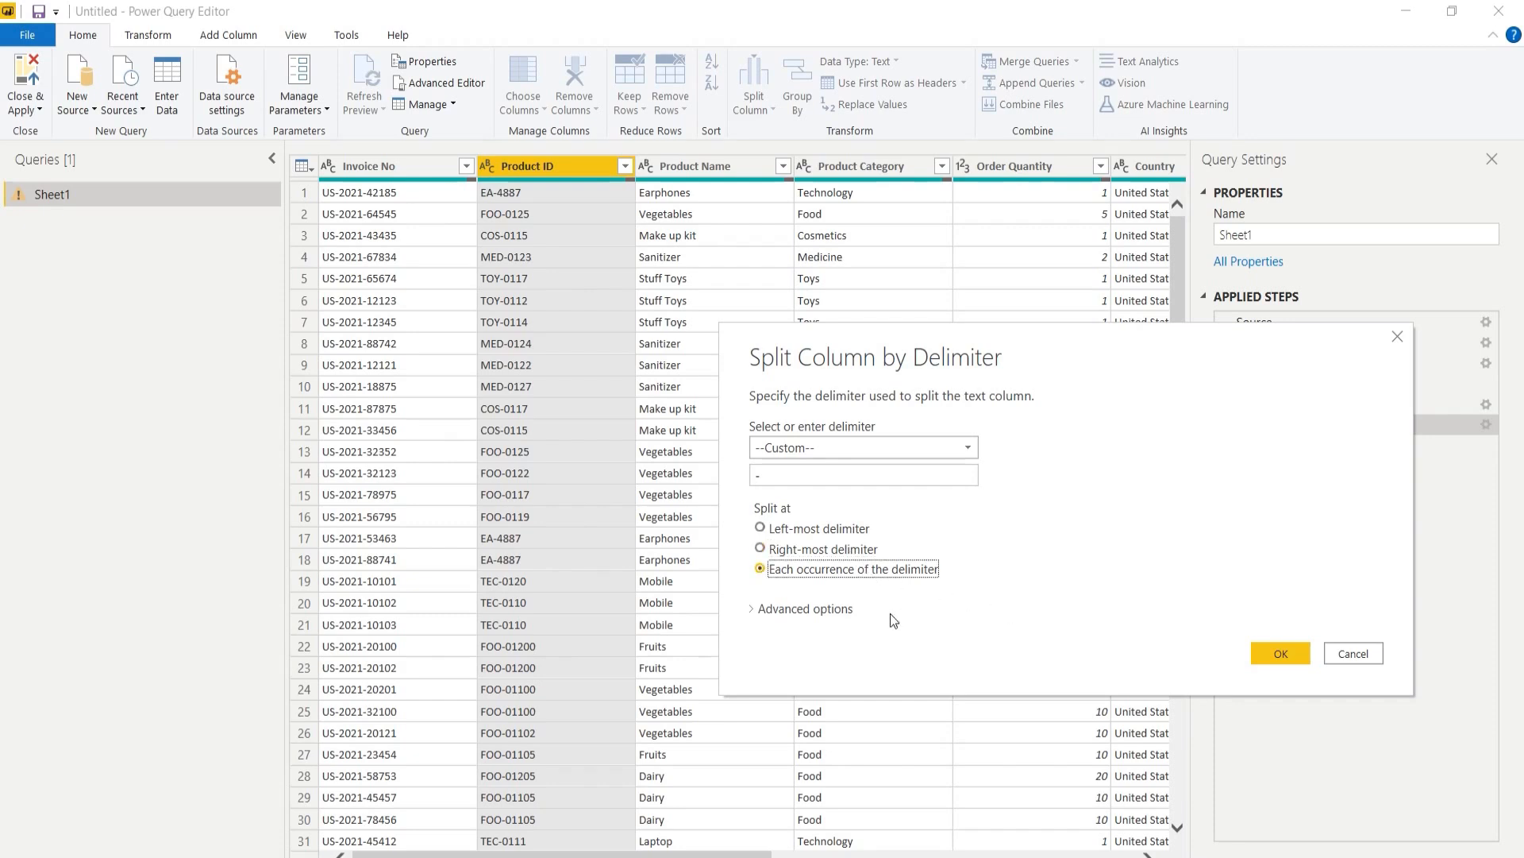
{"action": "left_click", "coordinate": [753, 611]}
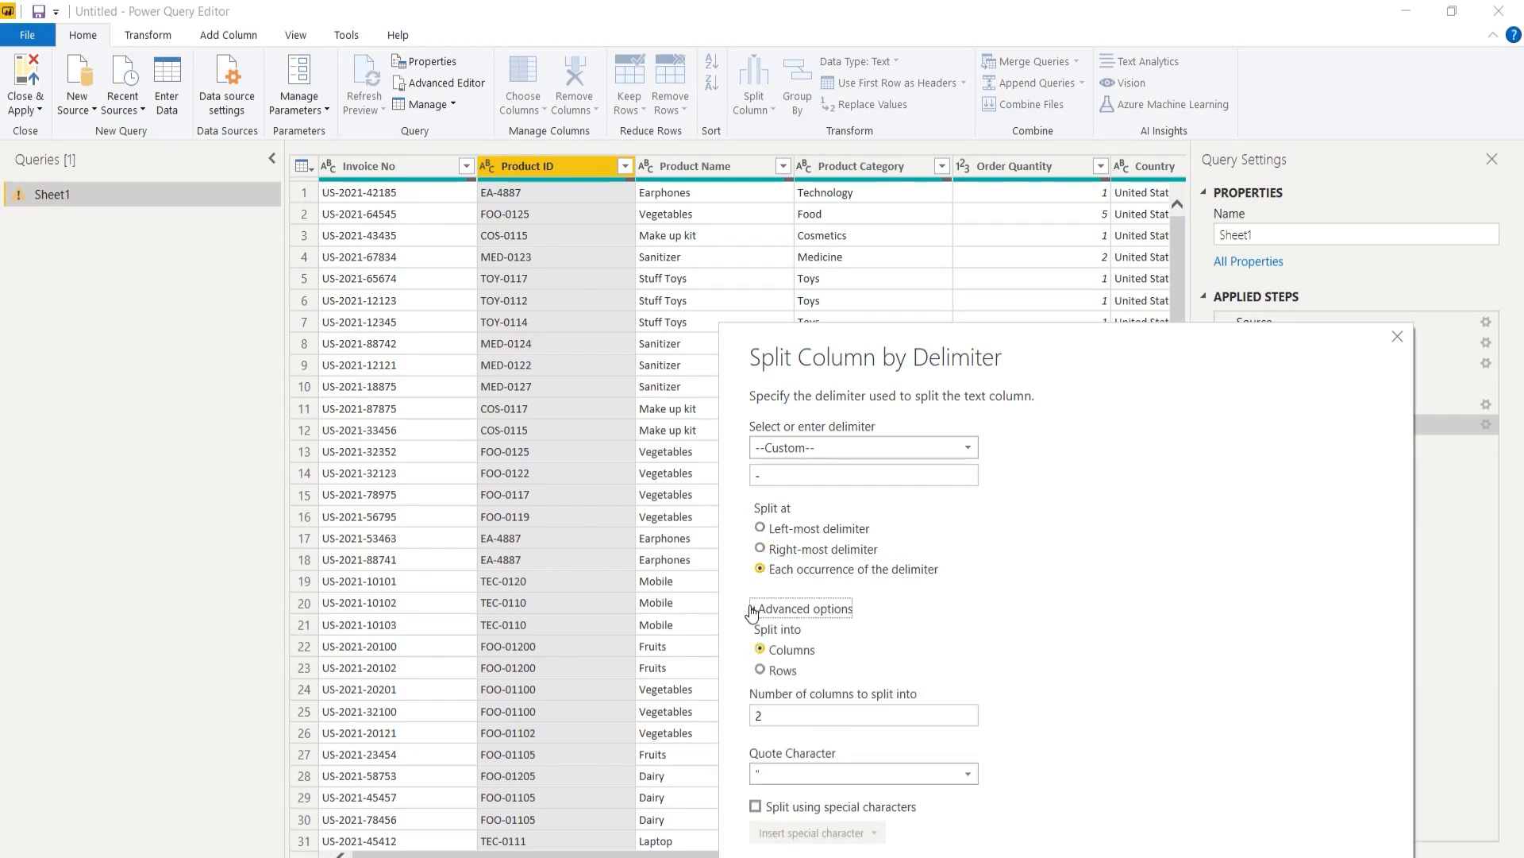
{"action": "left_click", "coordinate": [753, 611]}
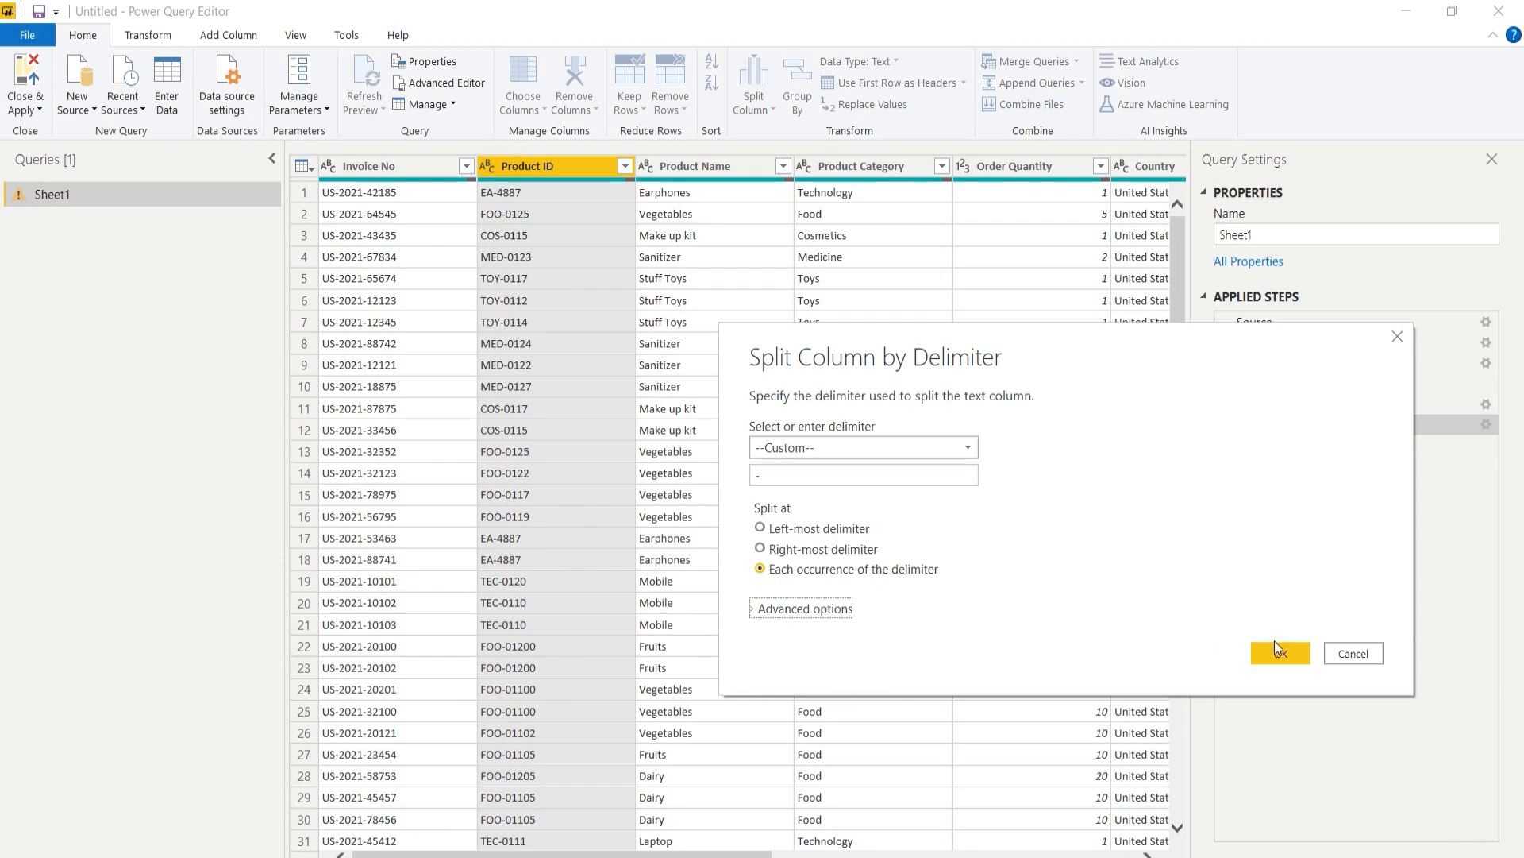
{"action": "left_click", "coordinate": [1278, 652]}
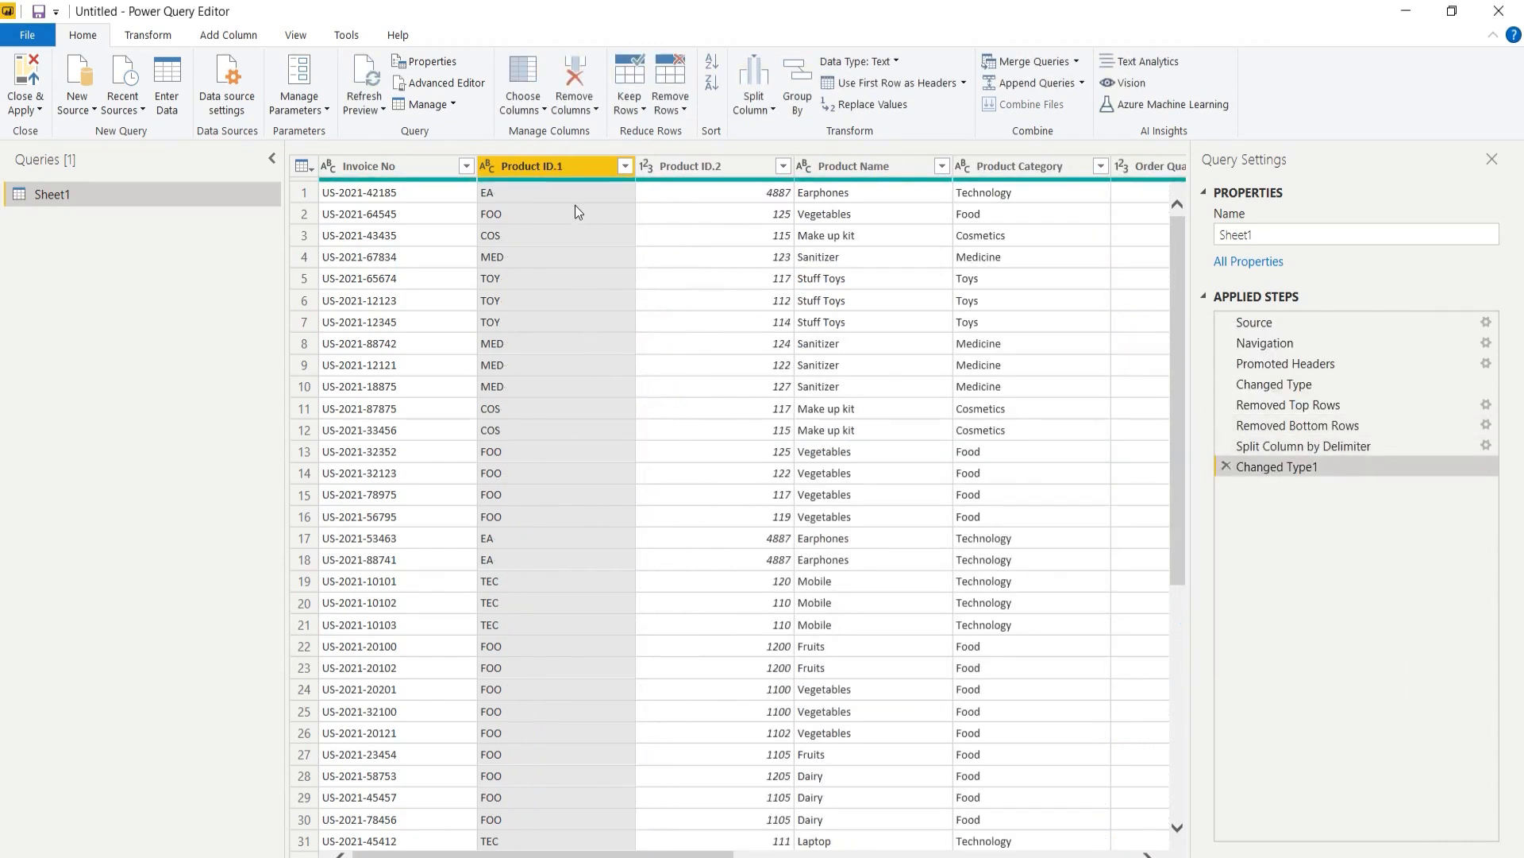
Rename the Product ID.1 column as "Product ID- CHAR".
{"action": "double_click", "coordinate": [547, 164]}
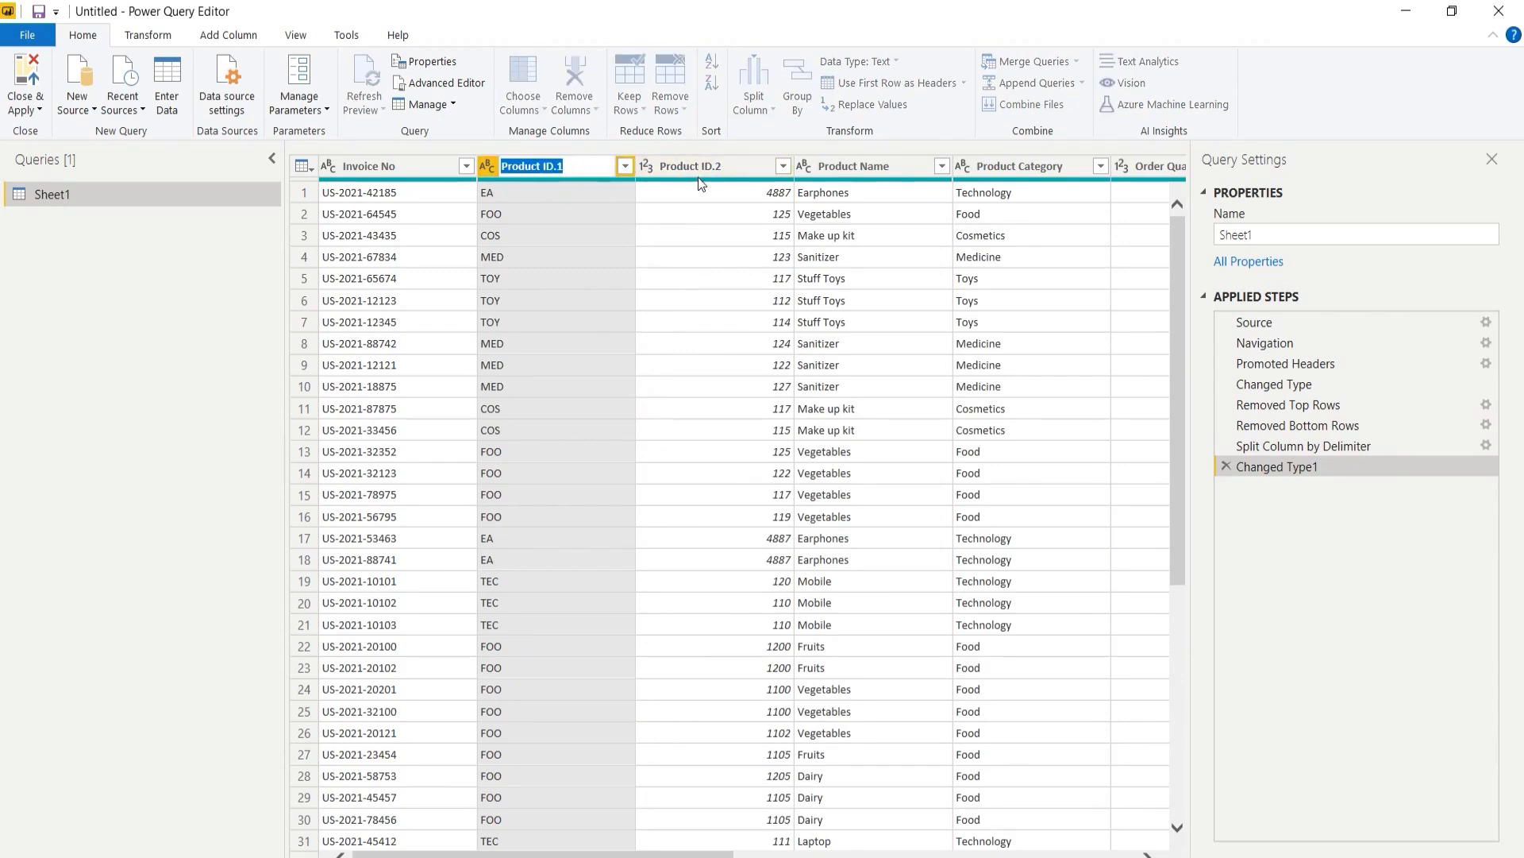
{"action": "type", "text": "Firs"}
{"action": "key", "text": "BackSpace"}
{"action": "key", "text": "BackSpace"}
{"action": "key", "text": "BackSpace"}
{"action": "key", "text": "BackSpace"}
{"action": "type", "text": "Product ID"}
{"action": "key", "text": "BackSpace"}
{"action": "type", "text": "- CH"}
{"action": "type", "text": "AT"}
{"action": "key", "text": "Return"}
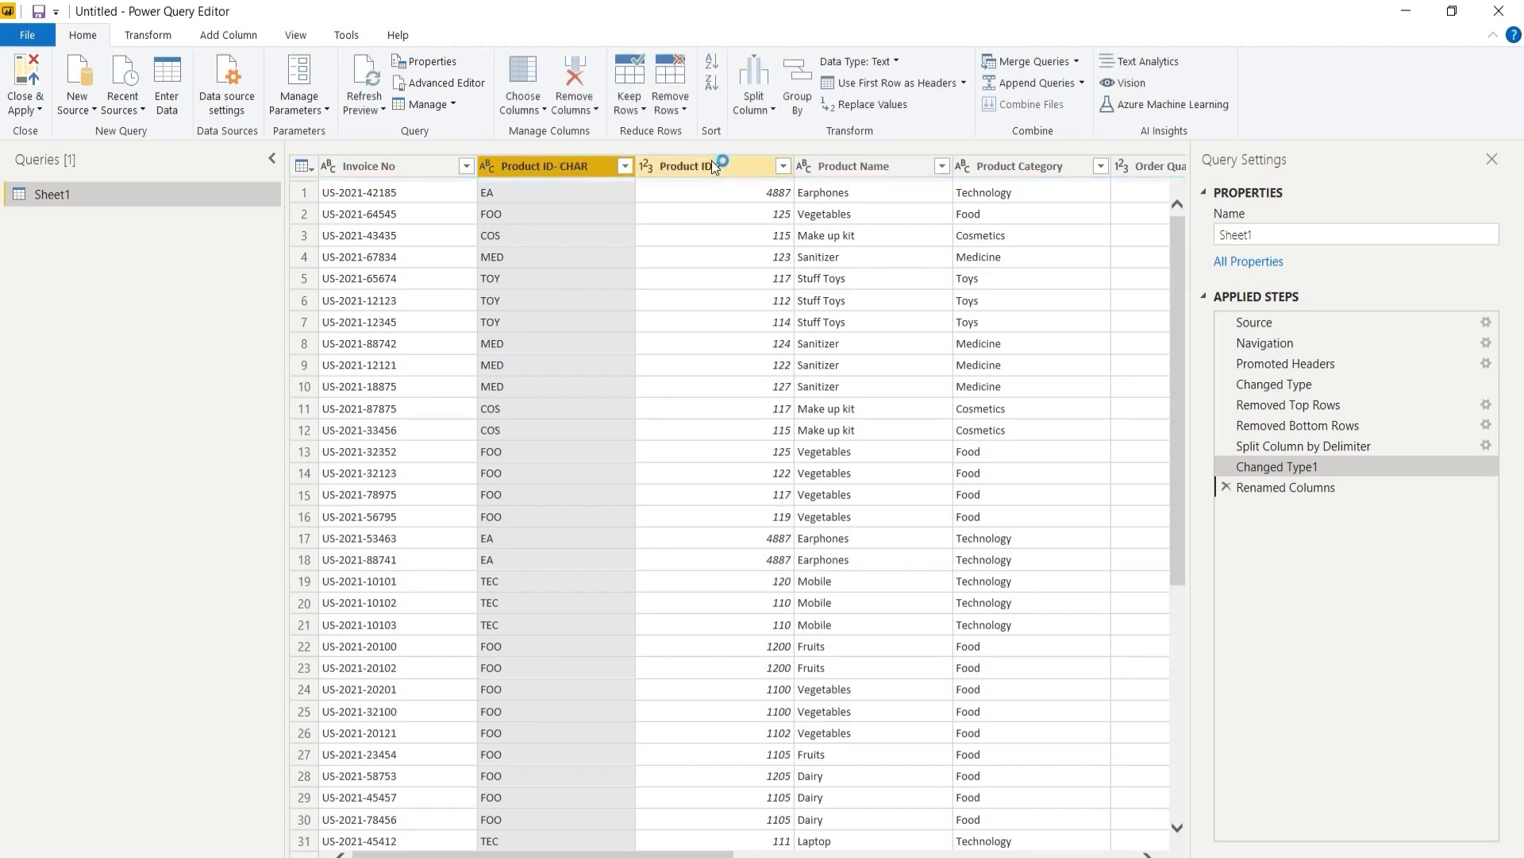
Rename the Product ID.2 column as "Product ID- NO".
{"action": "double_click", "coordinate": [711, 160]}
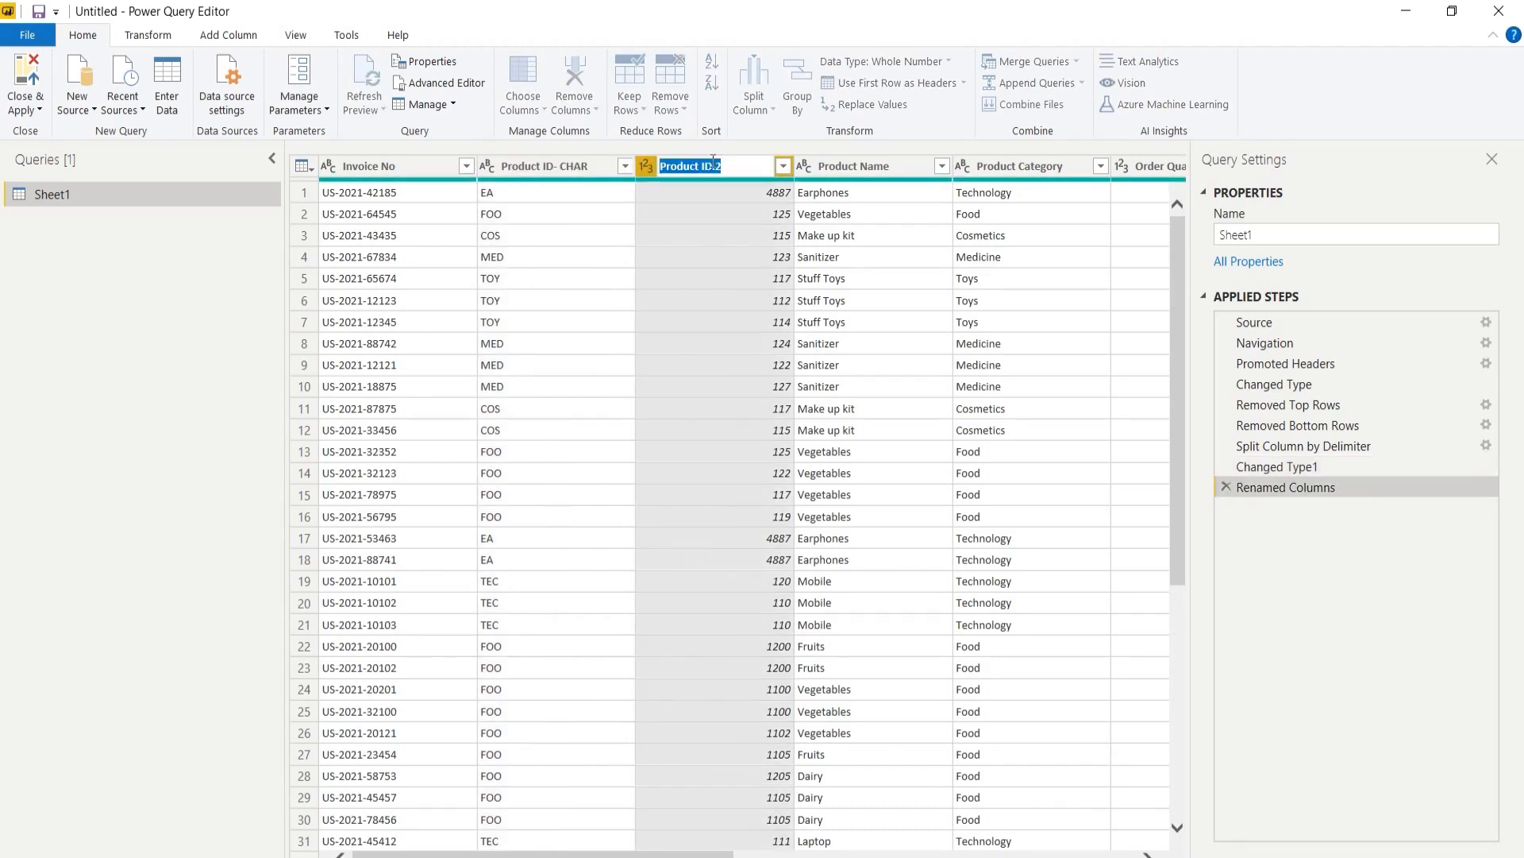
{"action": "type", "text": "Product ID- NO"}
{"action": "key", "text": "Return"}
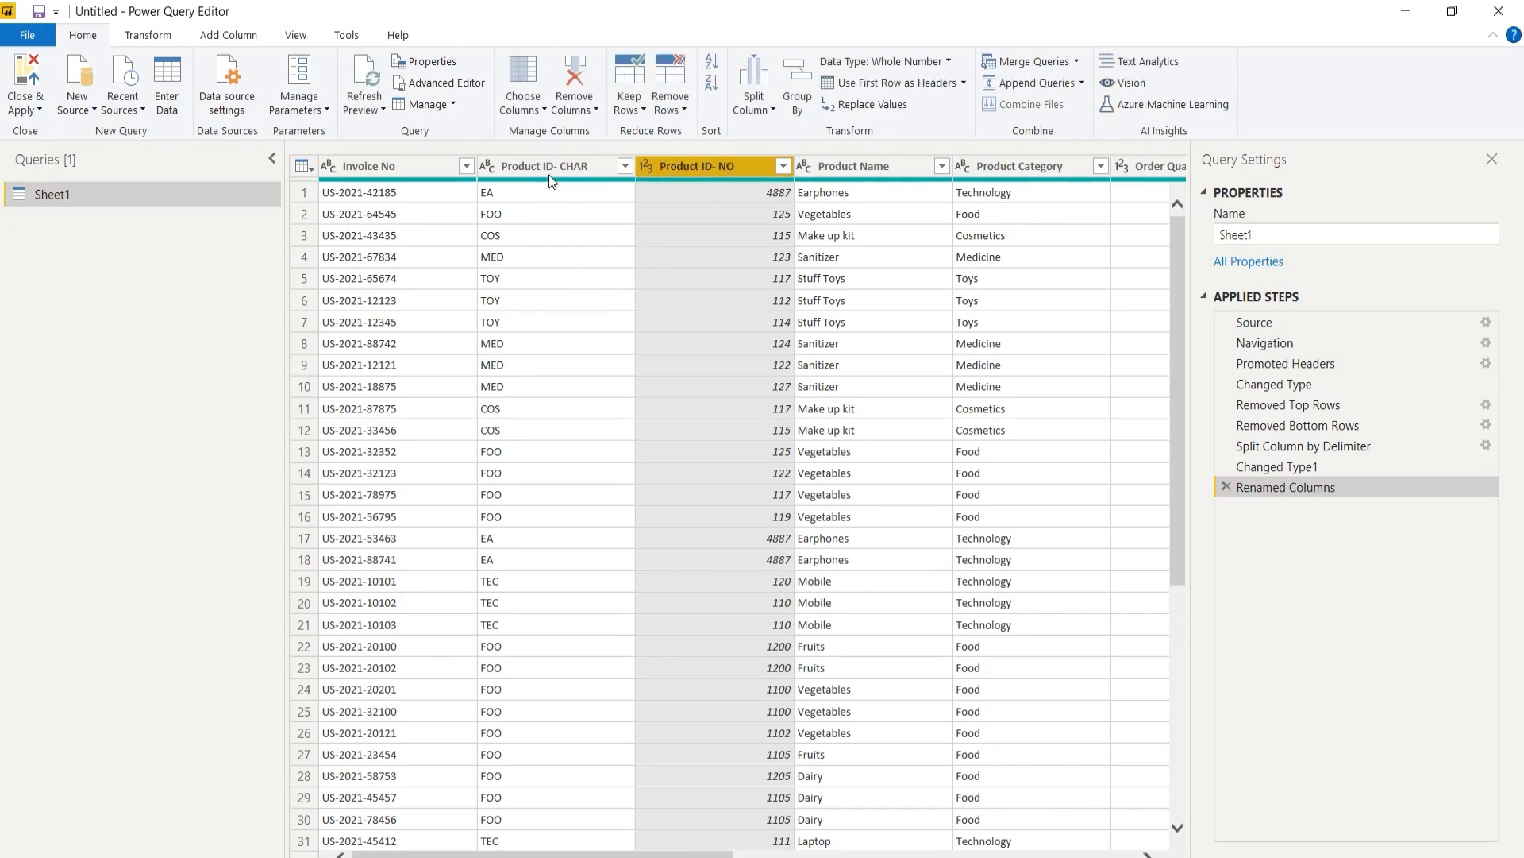
{"action": "left_click", "coordinate": [616, 165]}
{"action": "left_click", "coordinate": [679, 166]}
Delete the Renamed Columns, Changed Type1 and Split Column by Delimiter steps from the query, latest first.
{"action": "left_click", "coordinate": [1226, 446]}
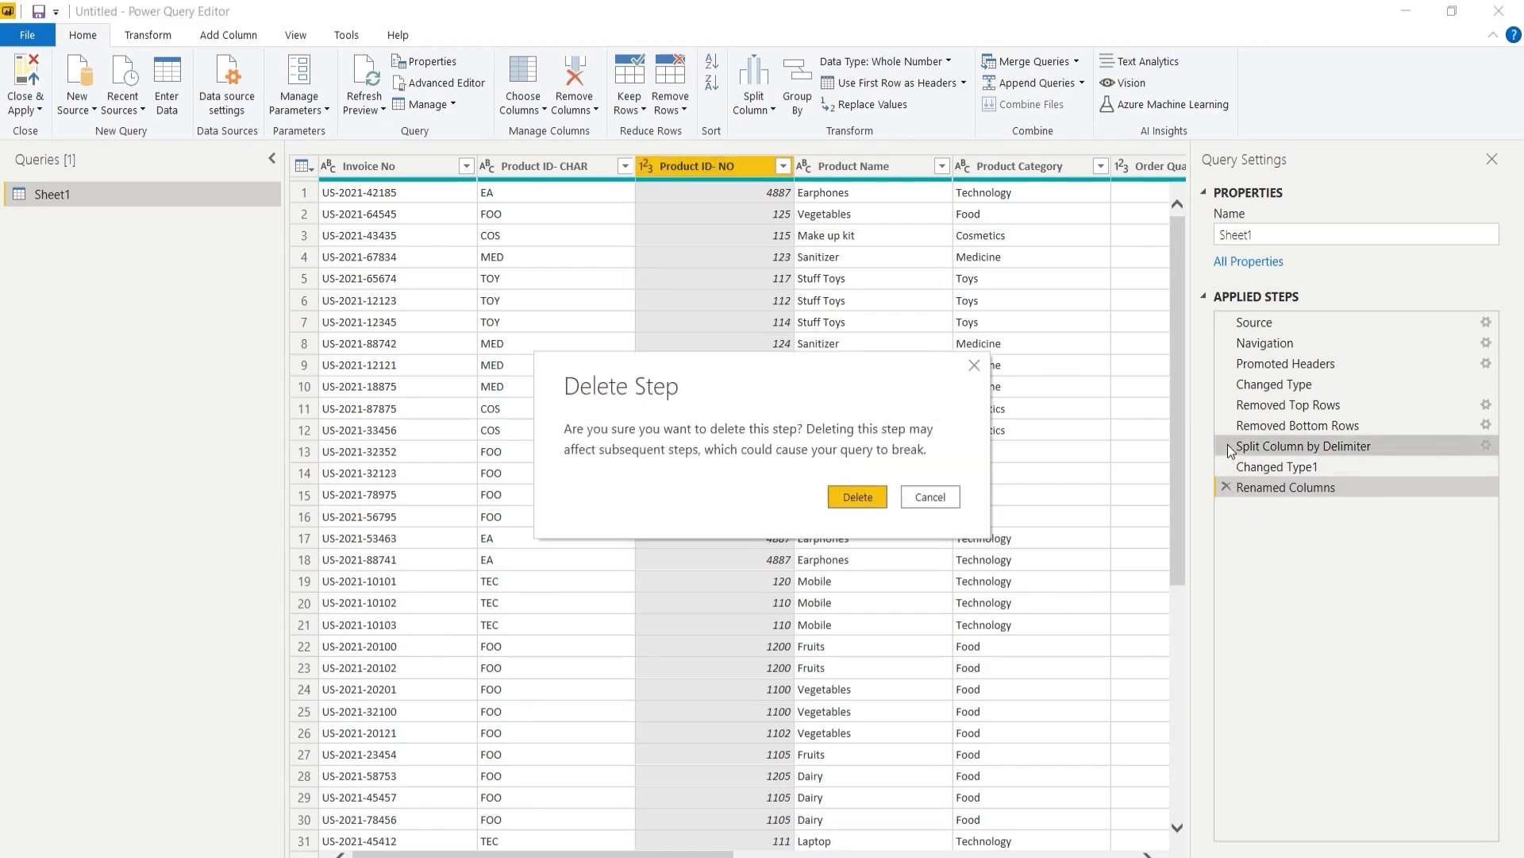
{"action": "left_click", "coordinate": [934, 498]}
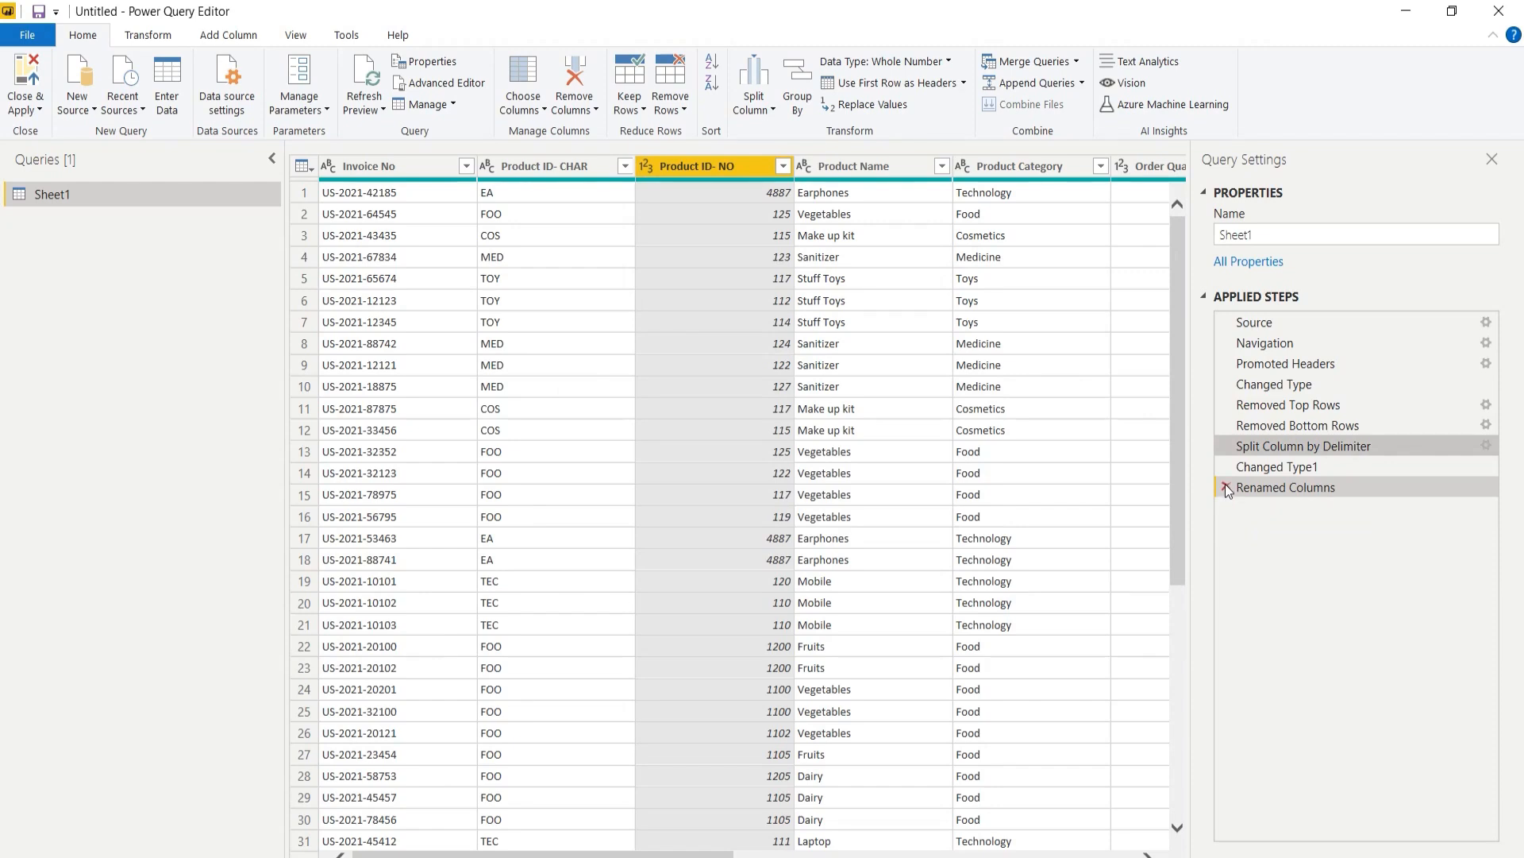
{"action": "left_click", "coordinate": [1226, 484]}
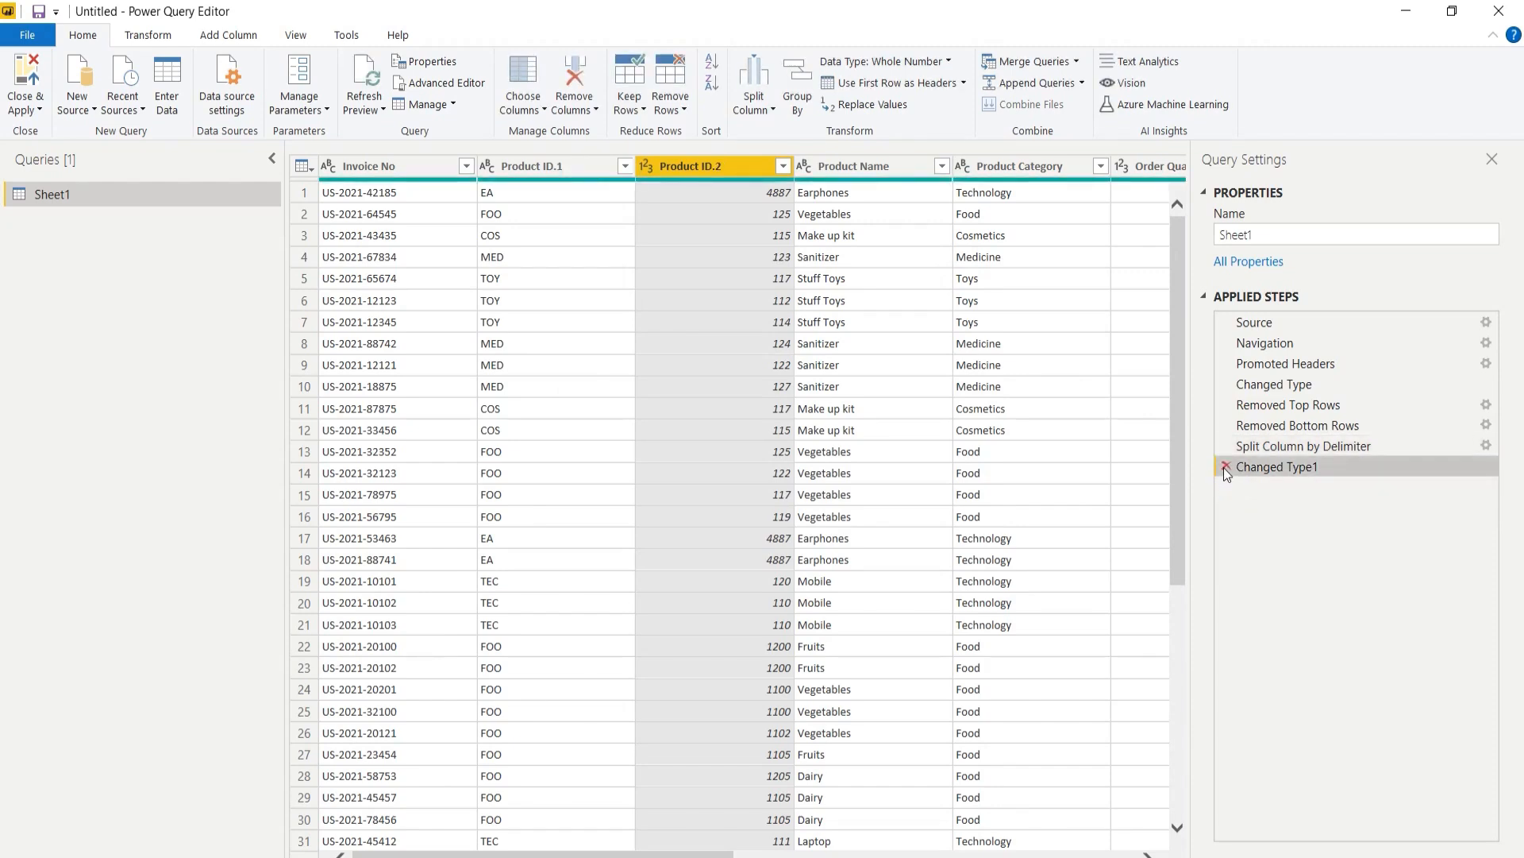
{"action": "left_click", "coordinate": [1226, 468]}
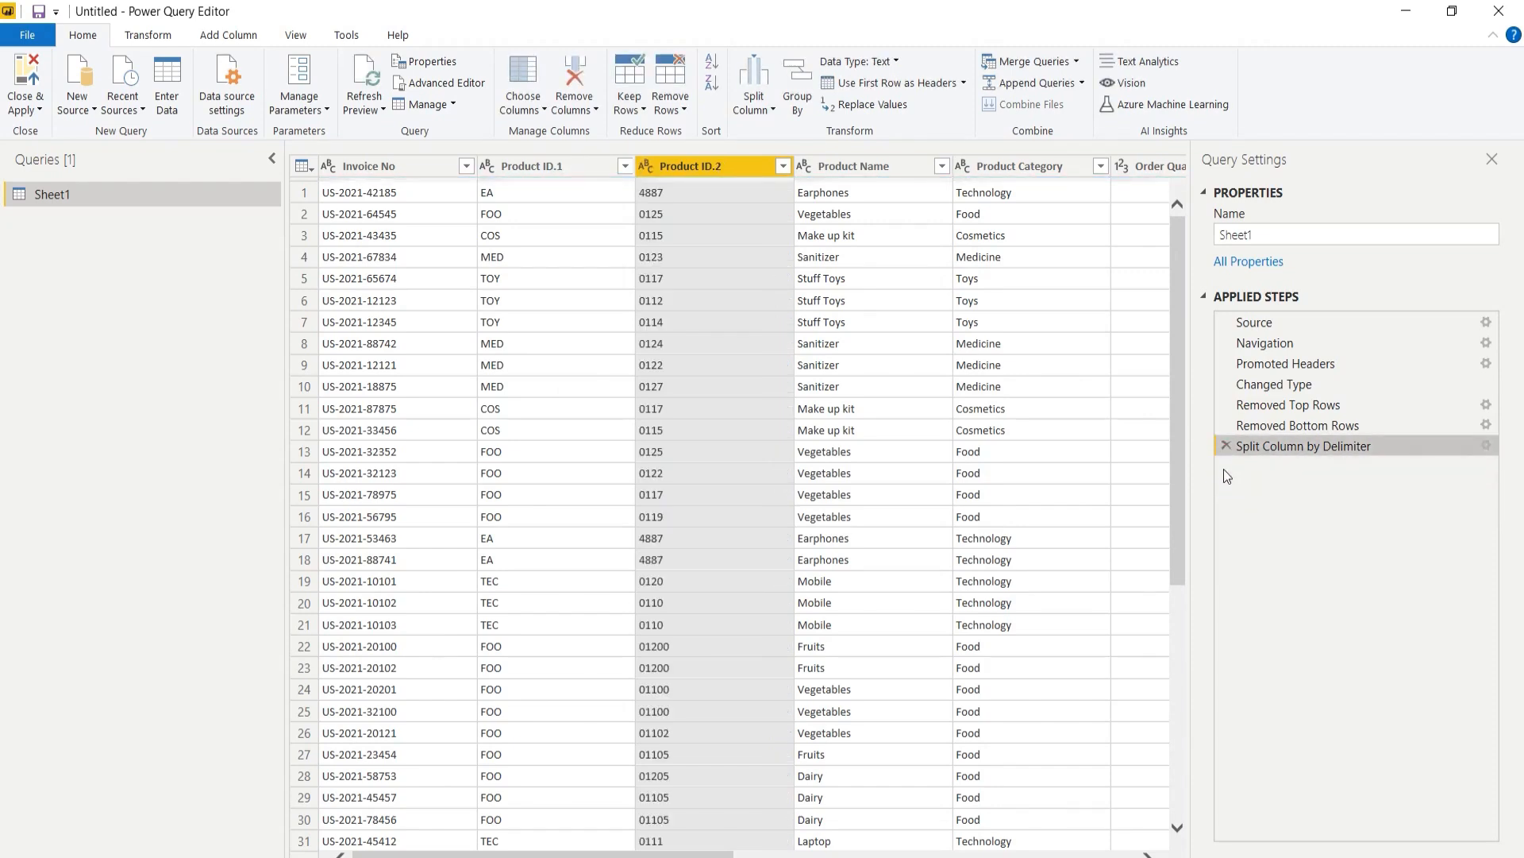
{"action": "left_click", "coordinate": [1226, 445]}
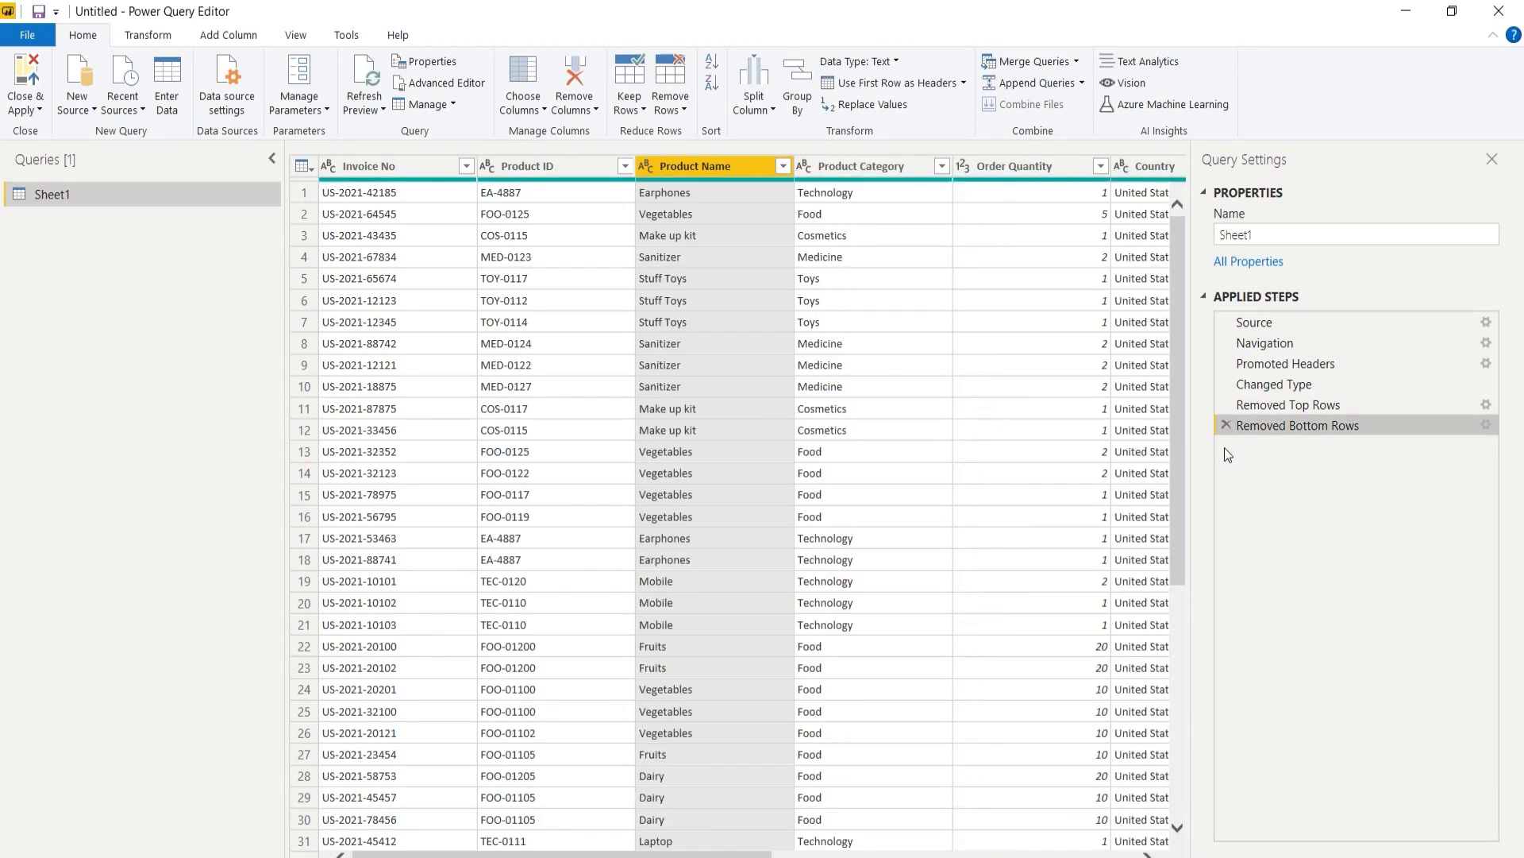
Split the Product ID column again at each "-", close the query editor and apply the changes to the report.
{"action": "left_click", "coordinate": [556, 170]}
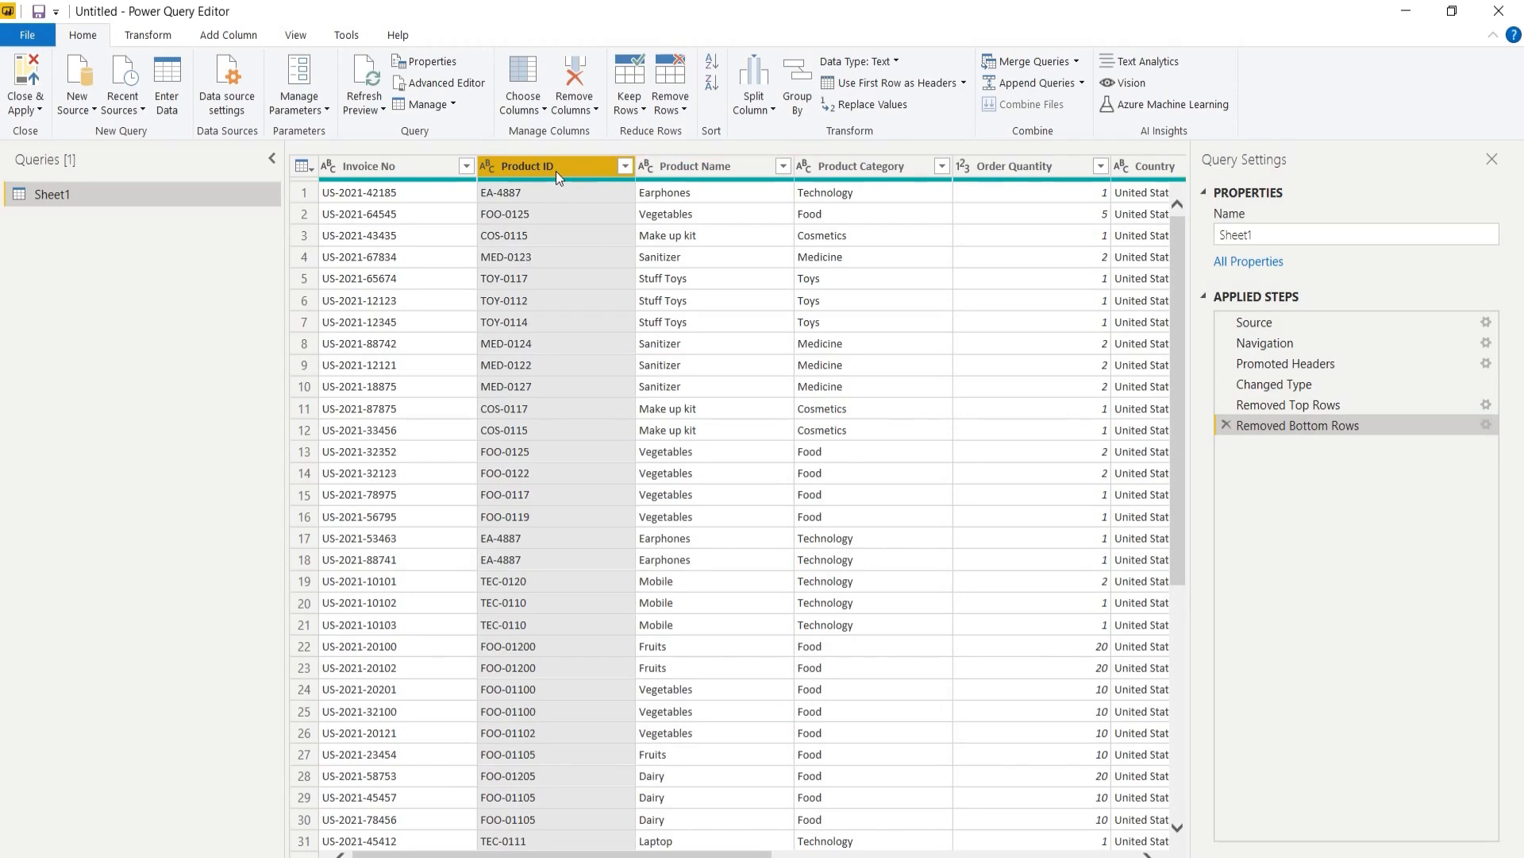
{"action": "left_click", "coordinate": [761, 110]}
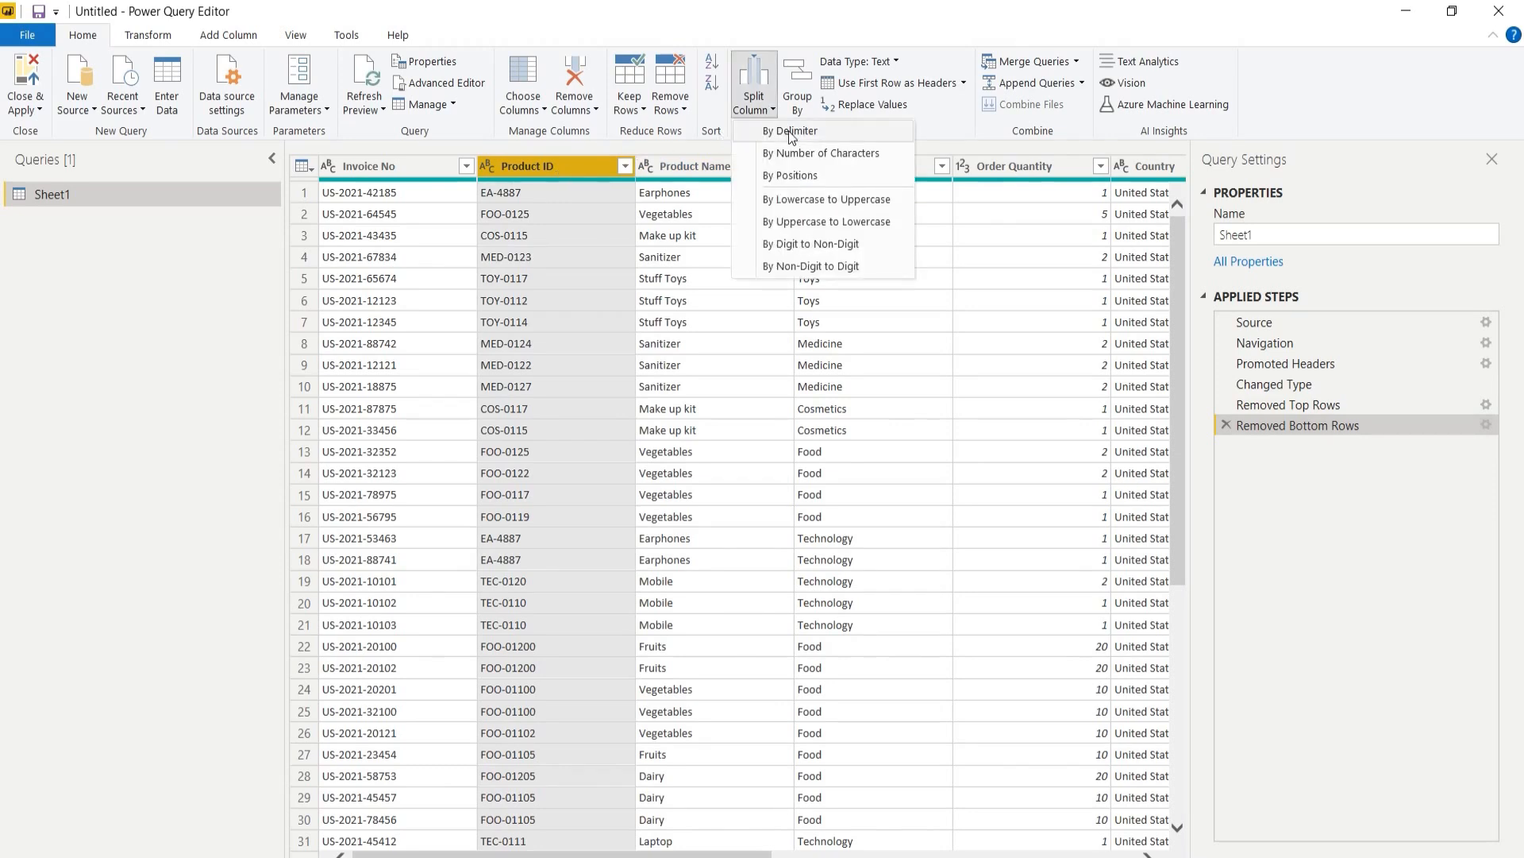
{"action": "left_click", "coordinate": [792, 132]}
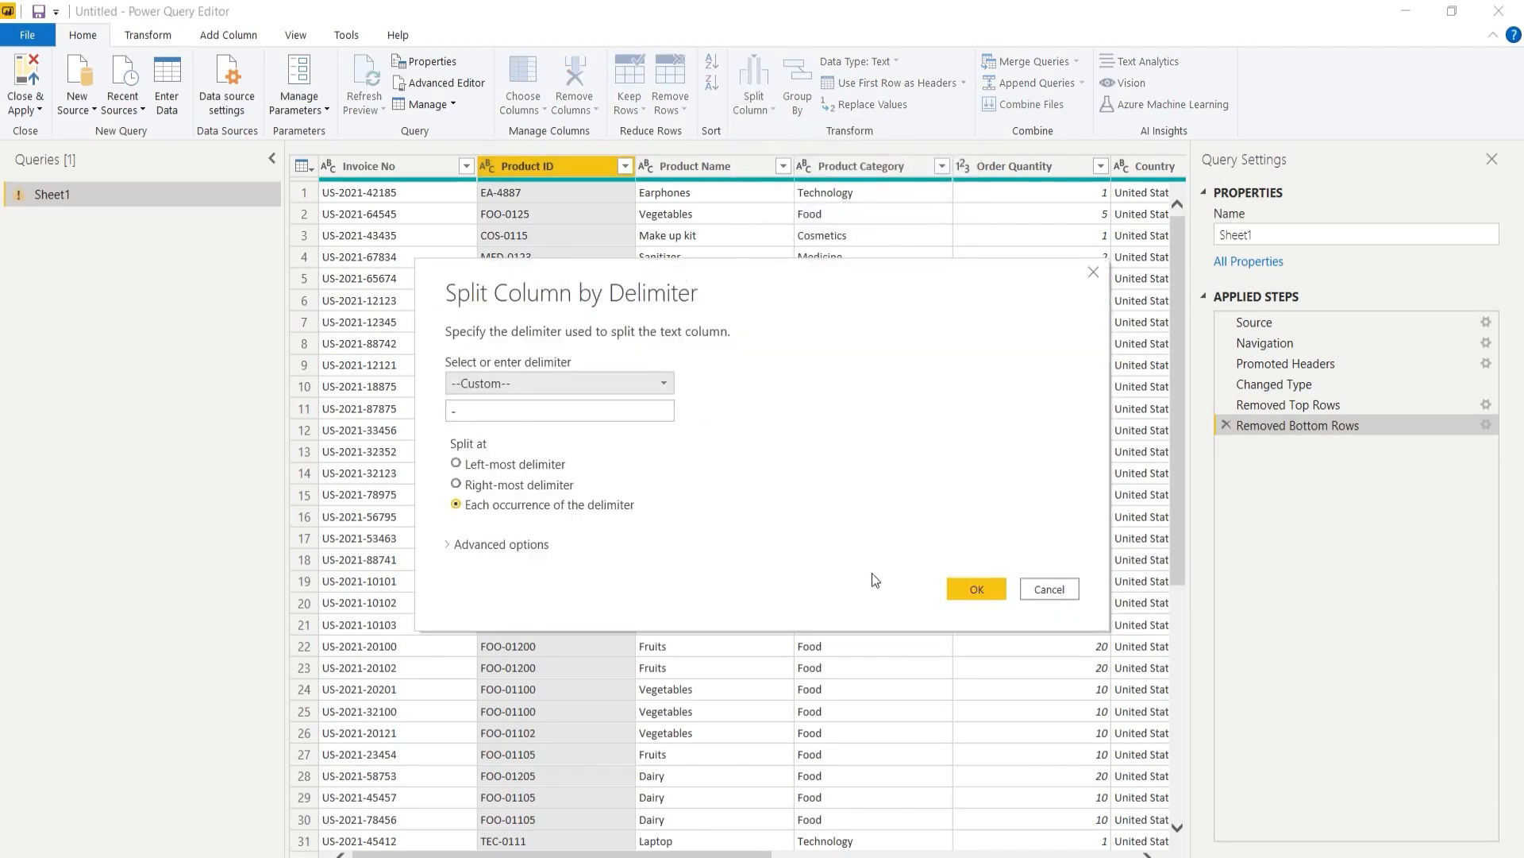
{"action": "left_click", "coordinate": [988, 588]}
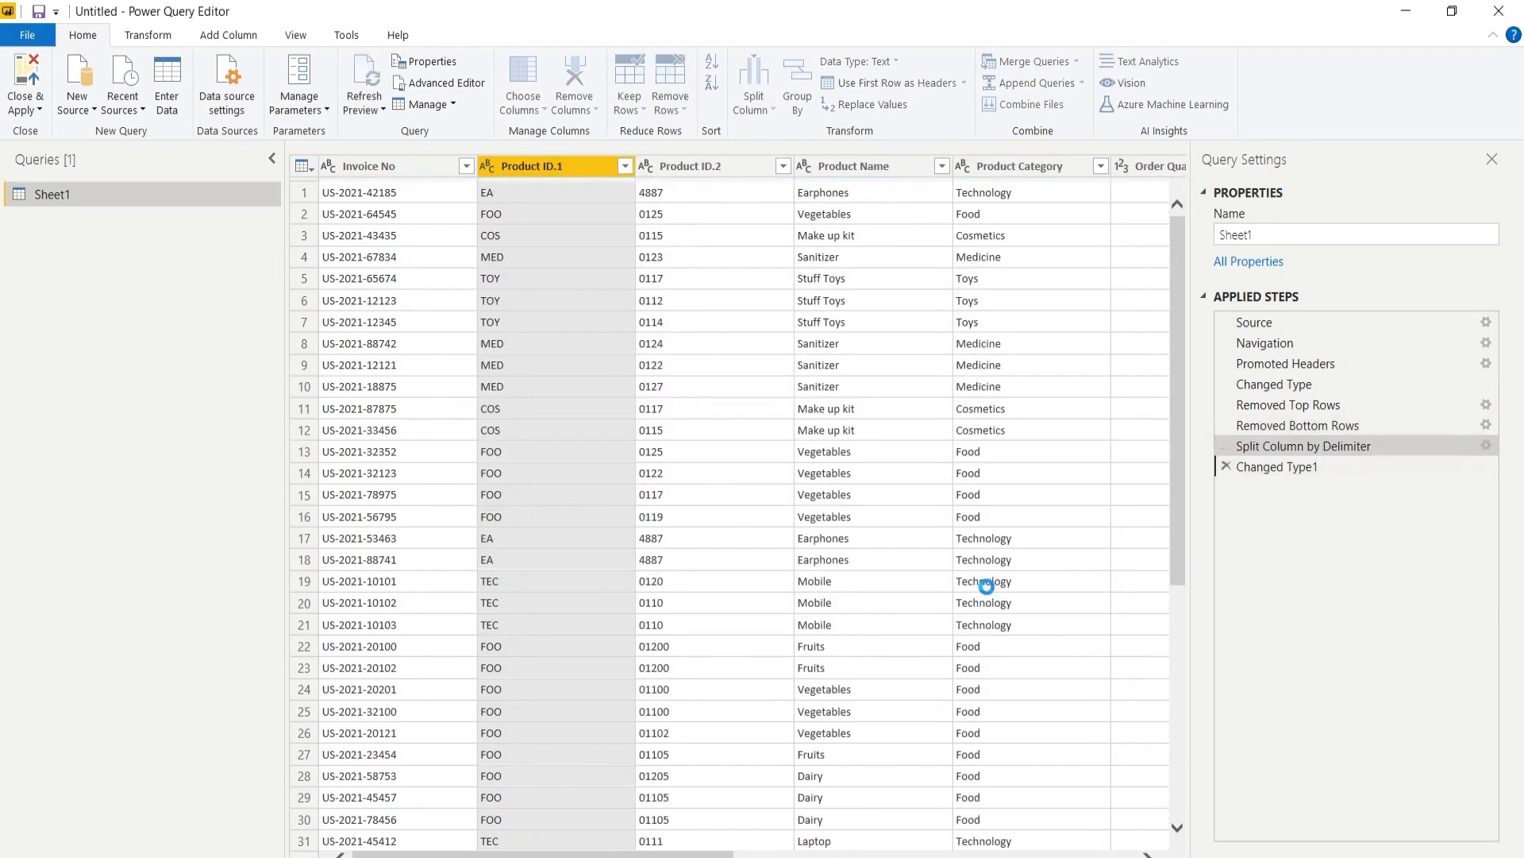
{"action": "left_click", "coordinate": [713, 165]}
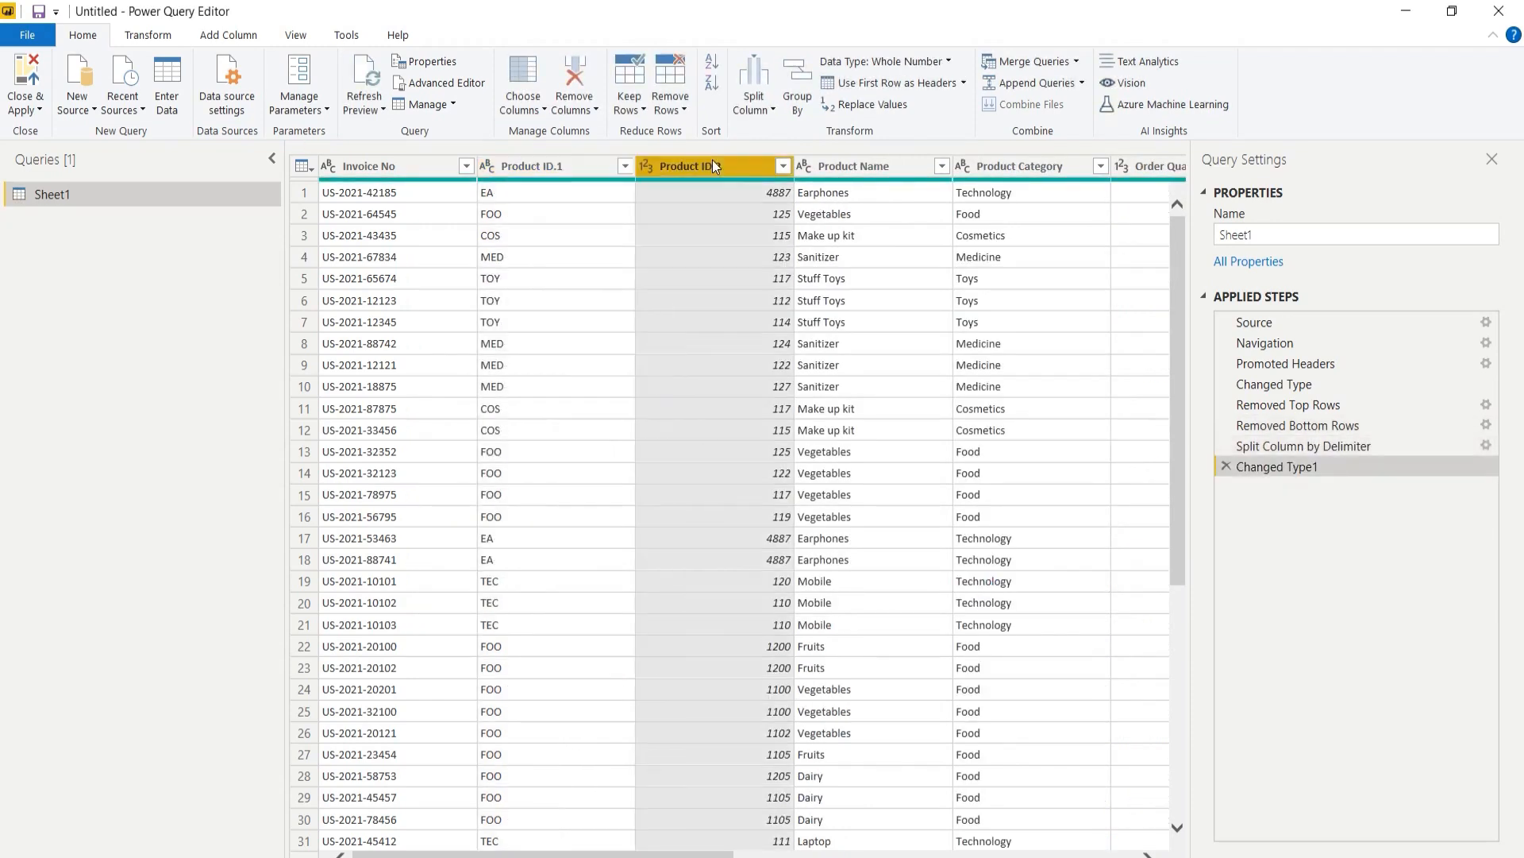
{"action": "left_click", "coordinate": [537, 174]}
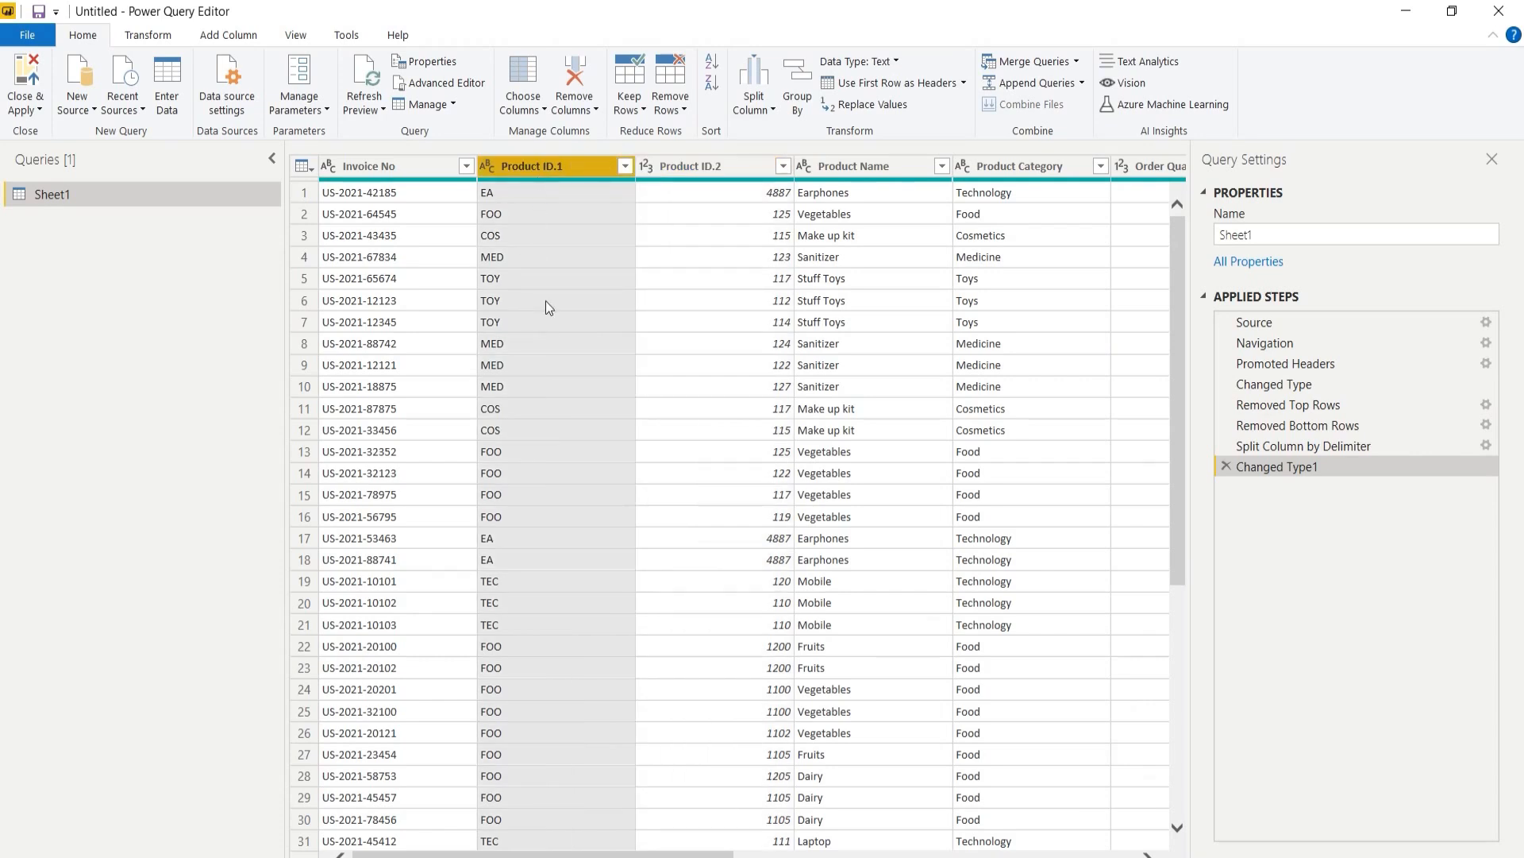
{"action": "left_click", "coordinate": [26, 79]}
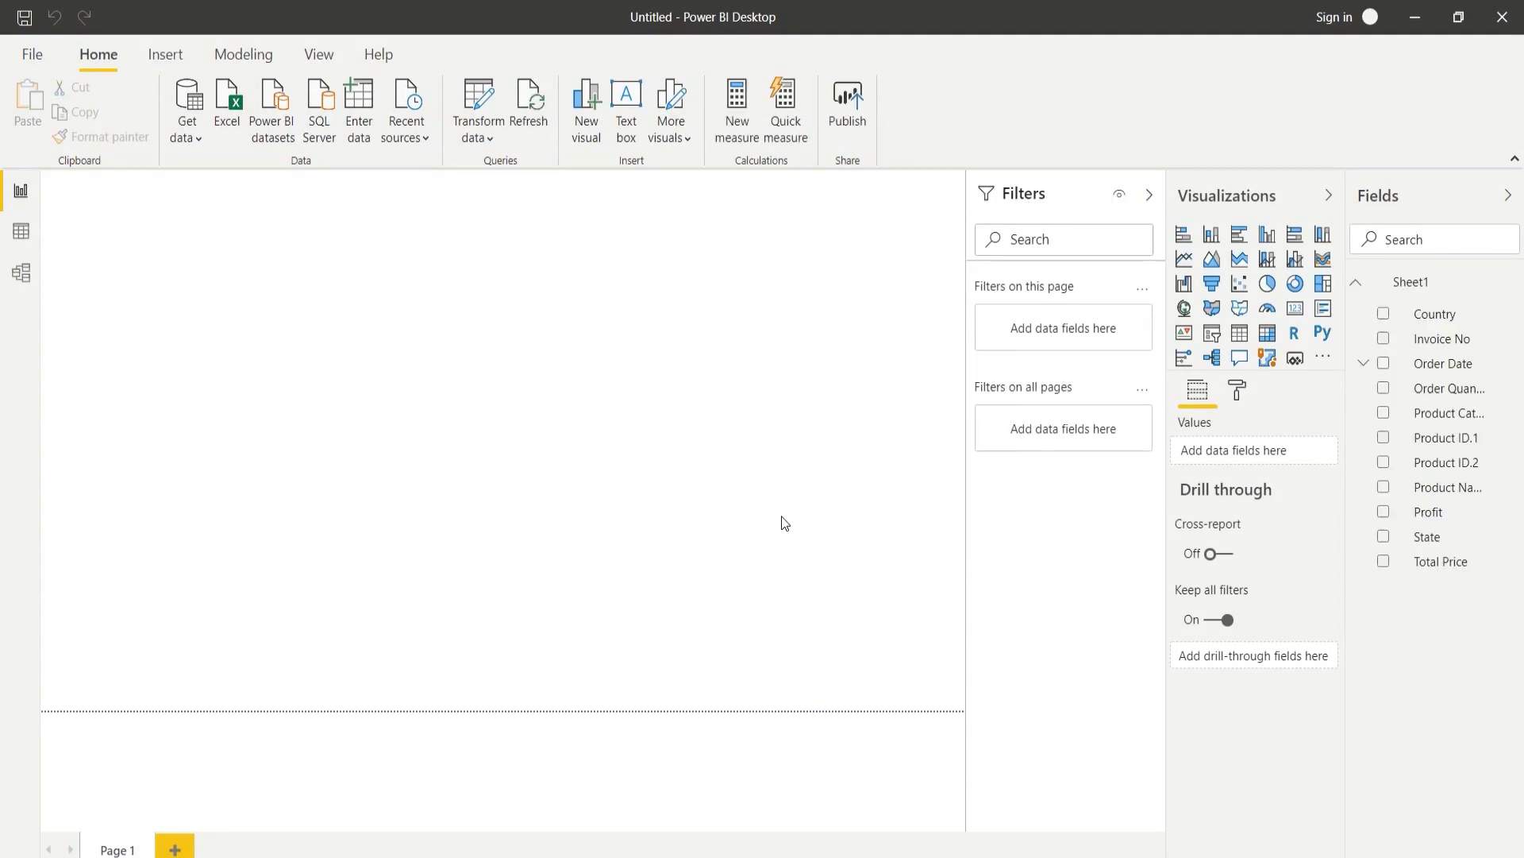
Add an enlarged table visual of Product ID.1 and Product ID.2 in the middle of the report page.
{"action": "left_click", "coordinate": [1451, 439]}
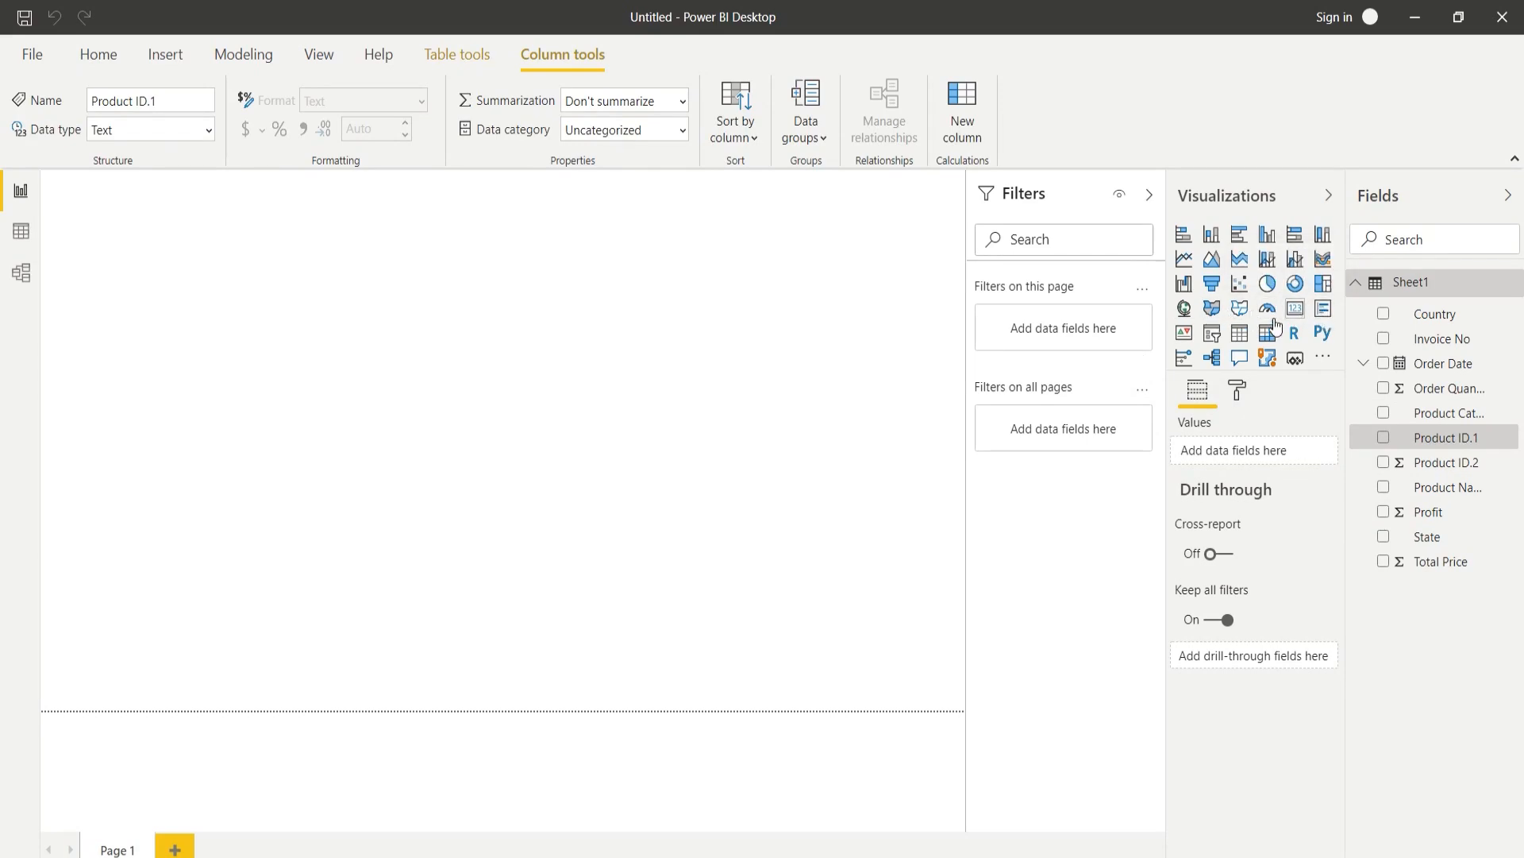
{"action": "left_click", "coordinate": [1240, 335]}
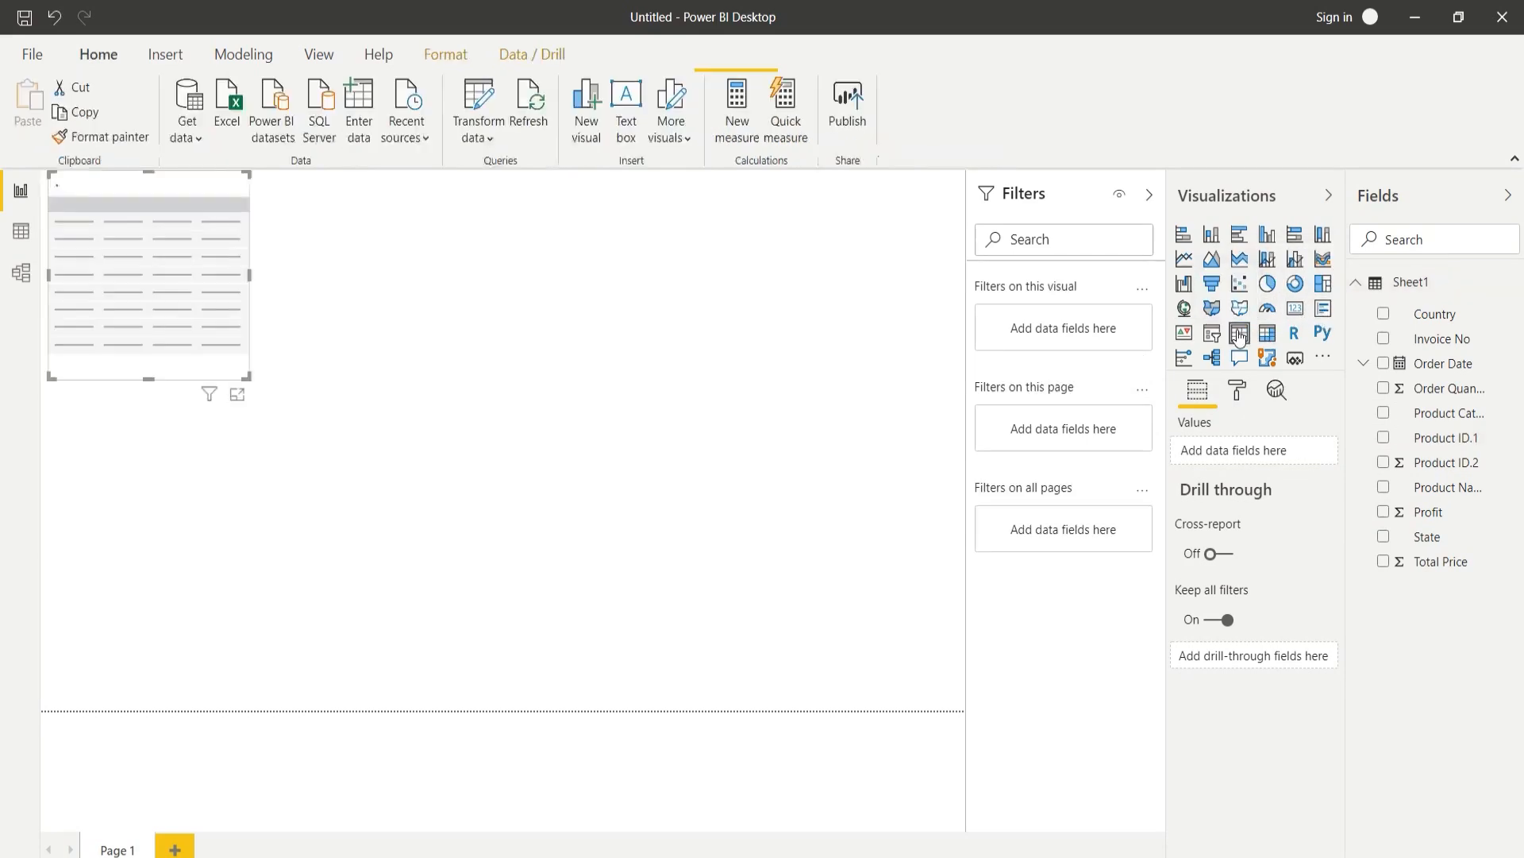
{"action": "left_click_drag", "start_coordinate": [1452, 451], "coordinate": [1274, 451]}
{"action": "left_click_drag", "start_coordinate": [1453, 462], "coordinate": [1279, 476]}
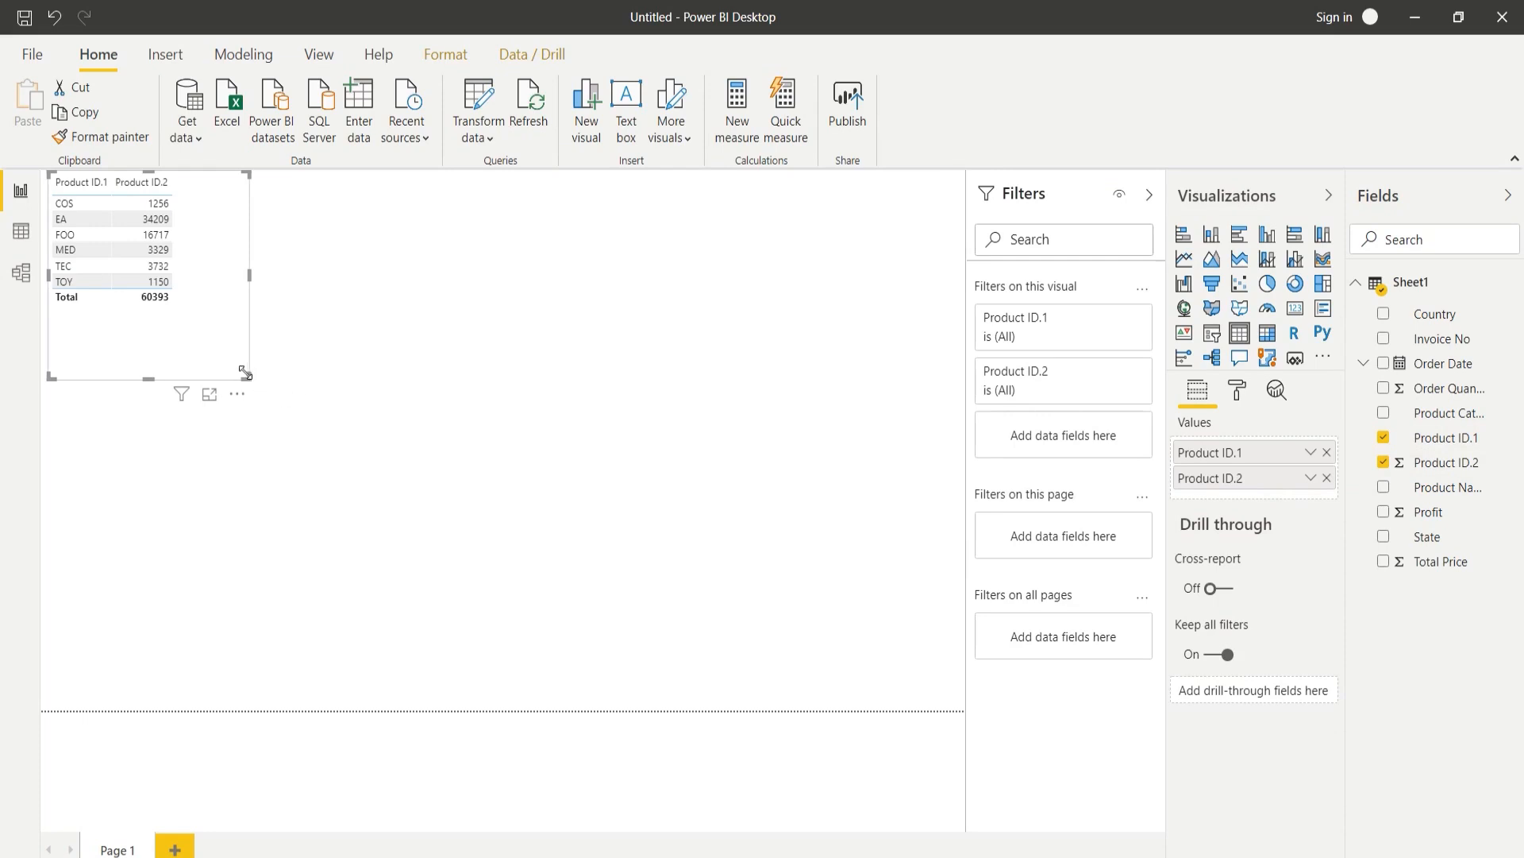
{"action": "left_click_drag", "start_coordinate": [247, 378], "coordinate": [517, 524]}
{"action": "left_click_drag", "start_coordinate": [324, 317], "coordinate": [685, 471]}
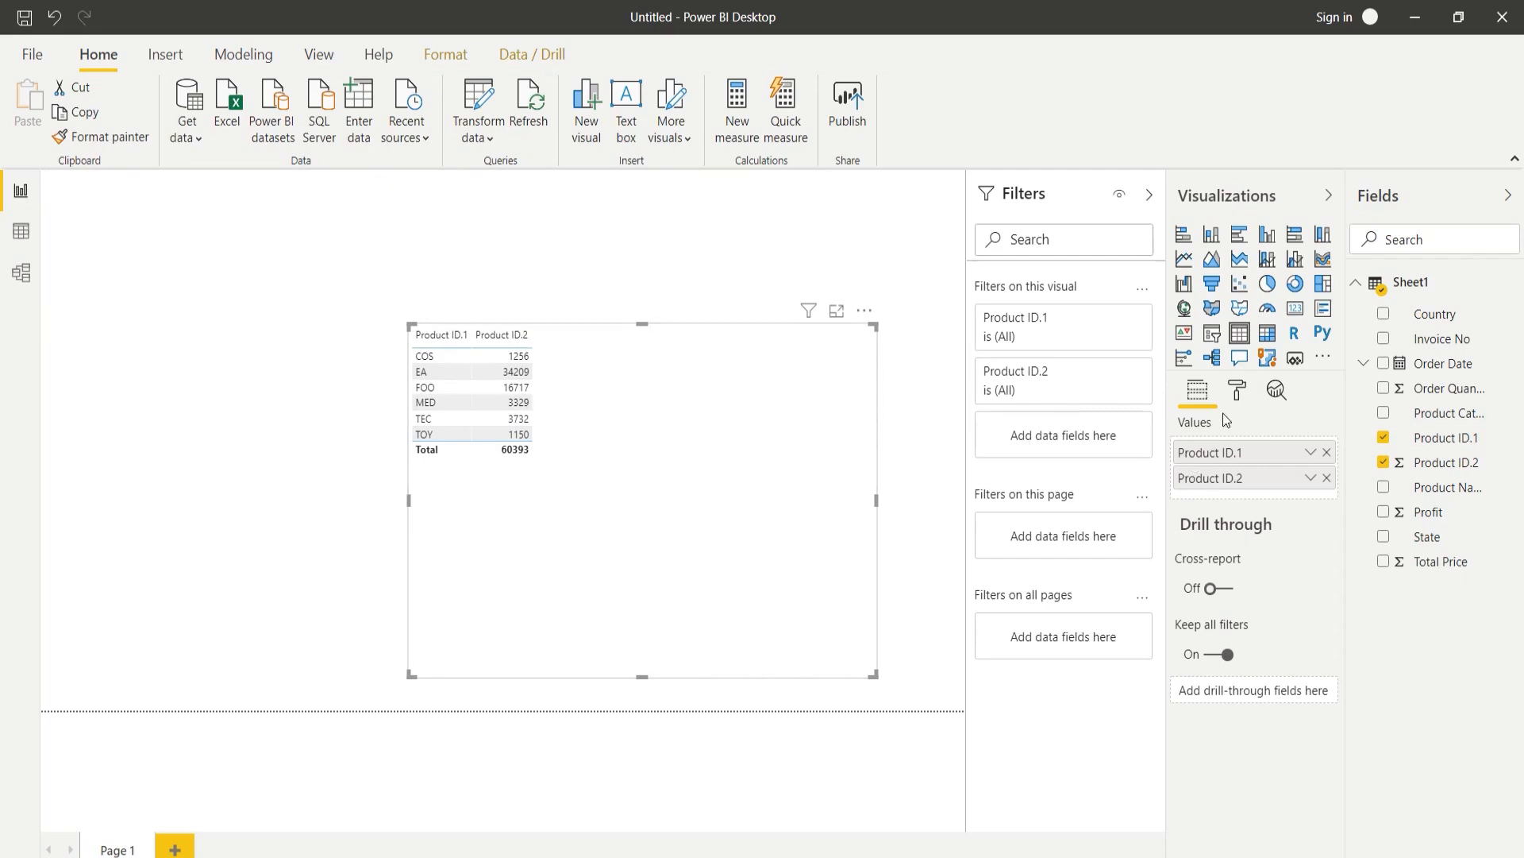
Set the text size of the table visual's values to 20 pt.
{"action": "left_click", "coordinate": [1238, 391]}
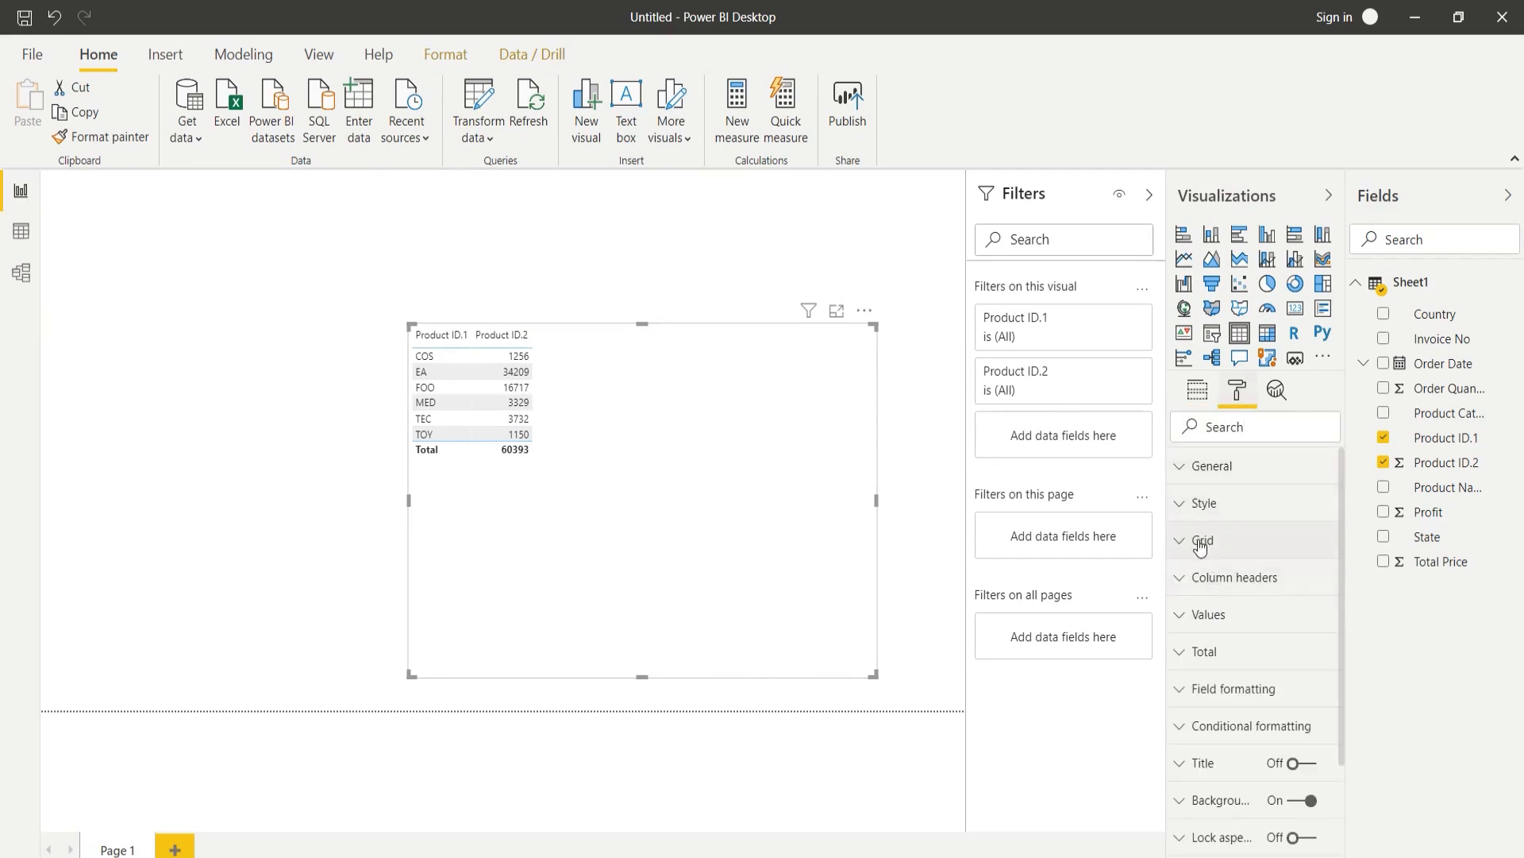
{"action": "left_click", "coordinate": [1191, 613]}
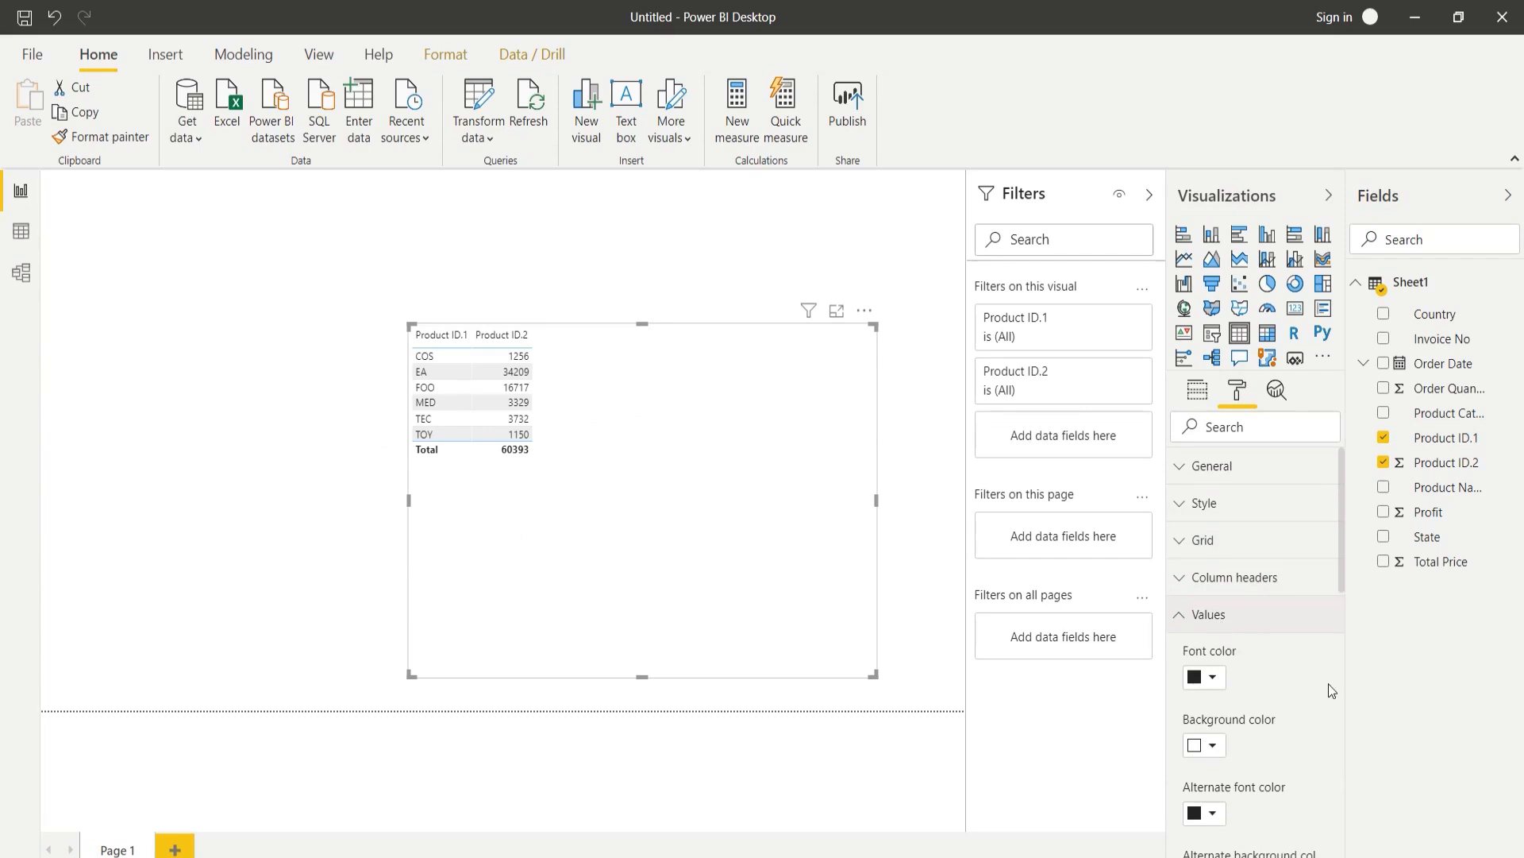
{"action": "left_click_drag", "start_coordinate": [1344, 579], "coordinate": [1344, 775]}
{"action": "left_click_drag", "start_coordinate": [1200, 684], "coordinate": [1184, 687]}
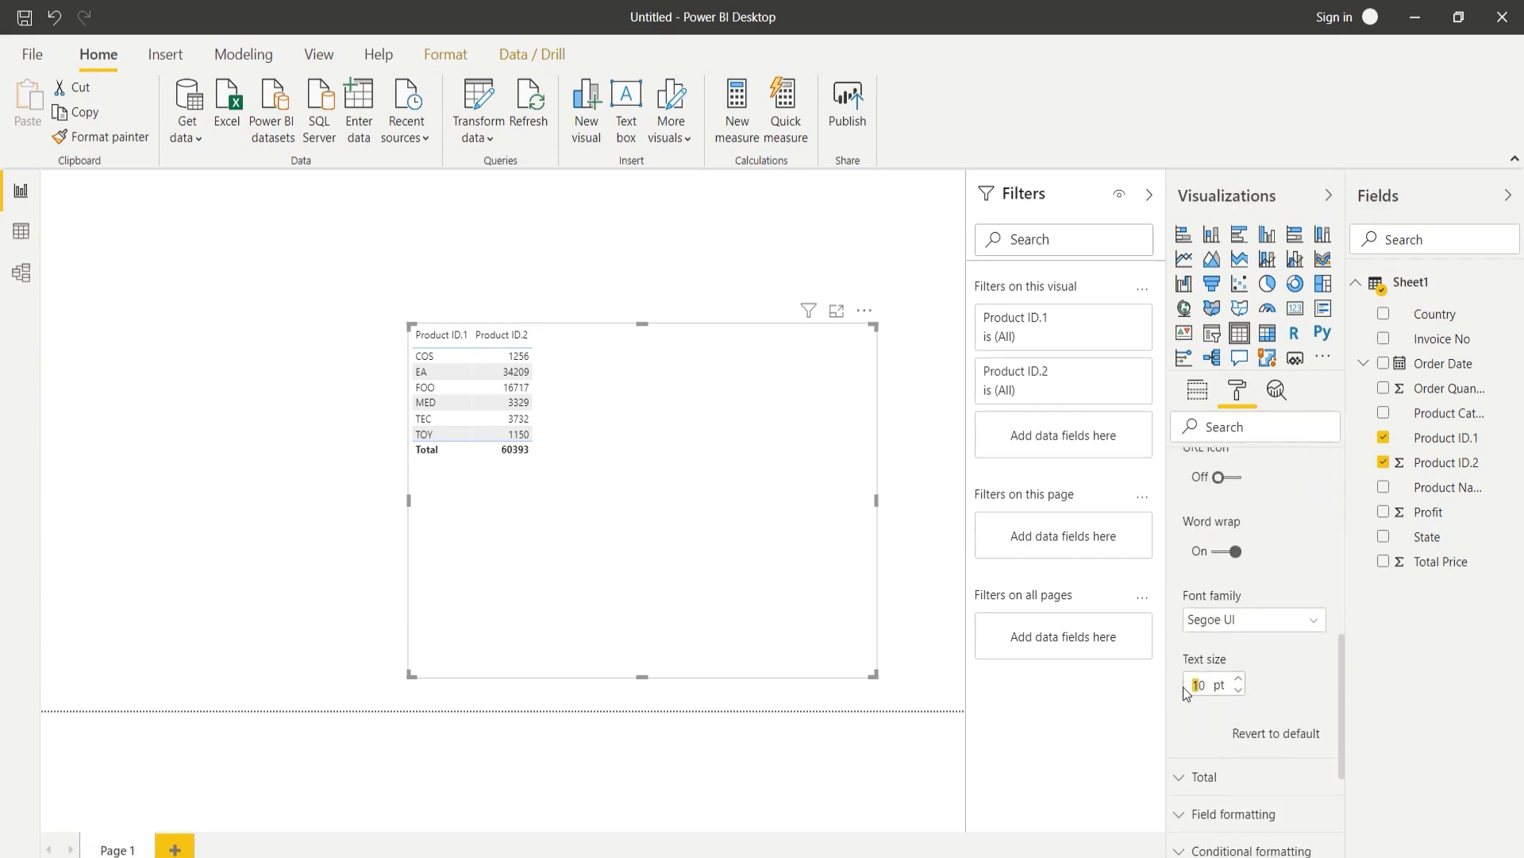
{"action": "type", "text": "4"}
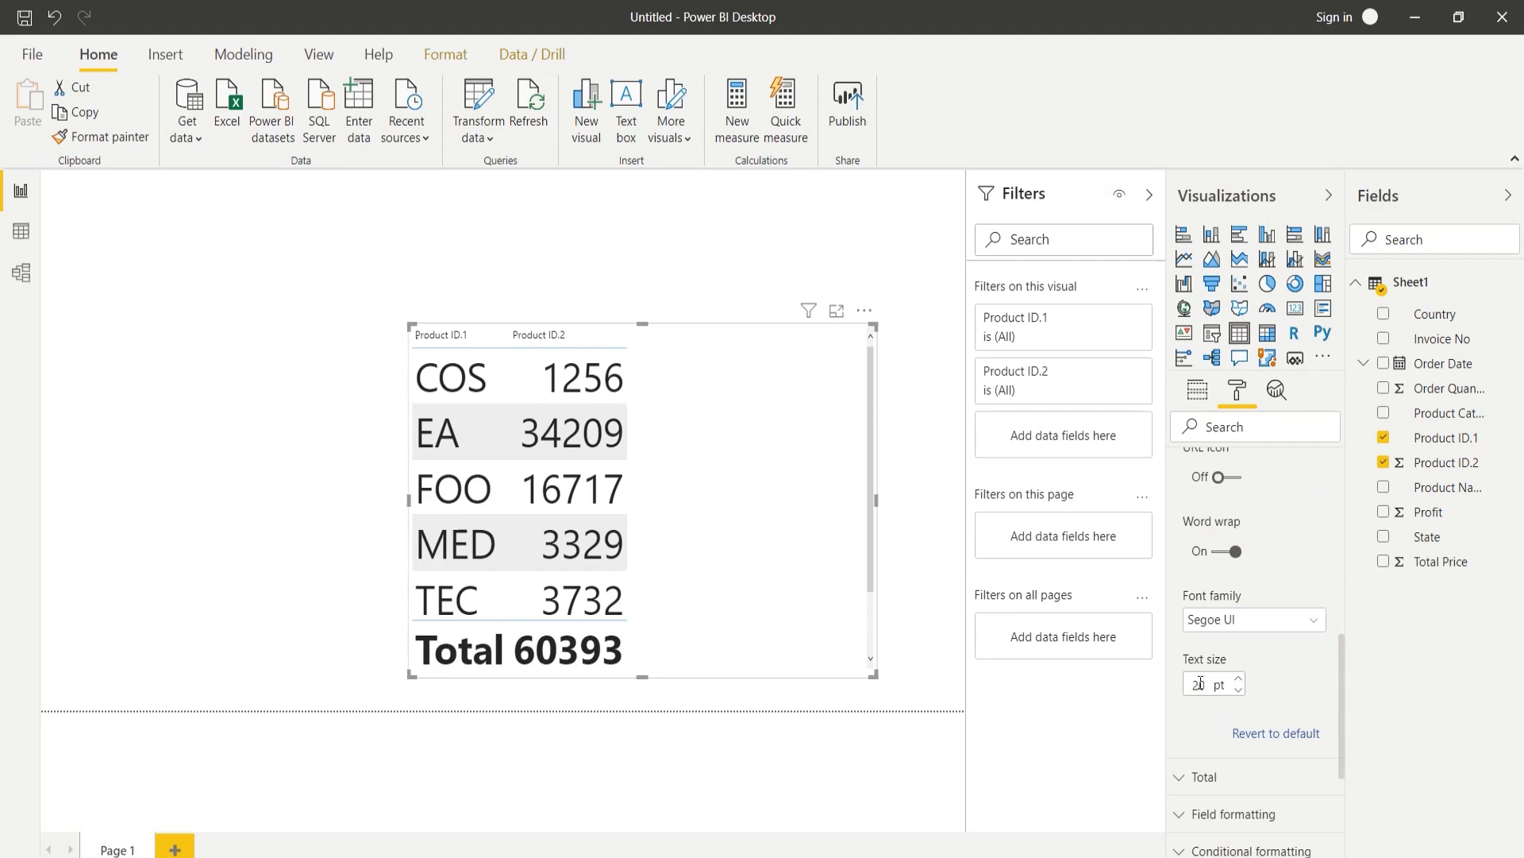
{"action": "left_click", "coordinate": [250, 534]}
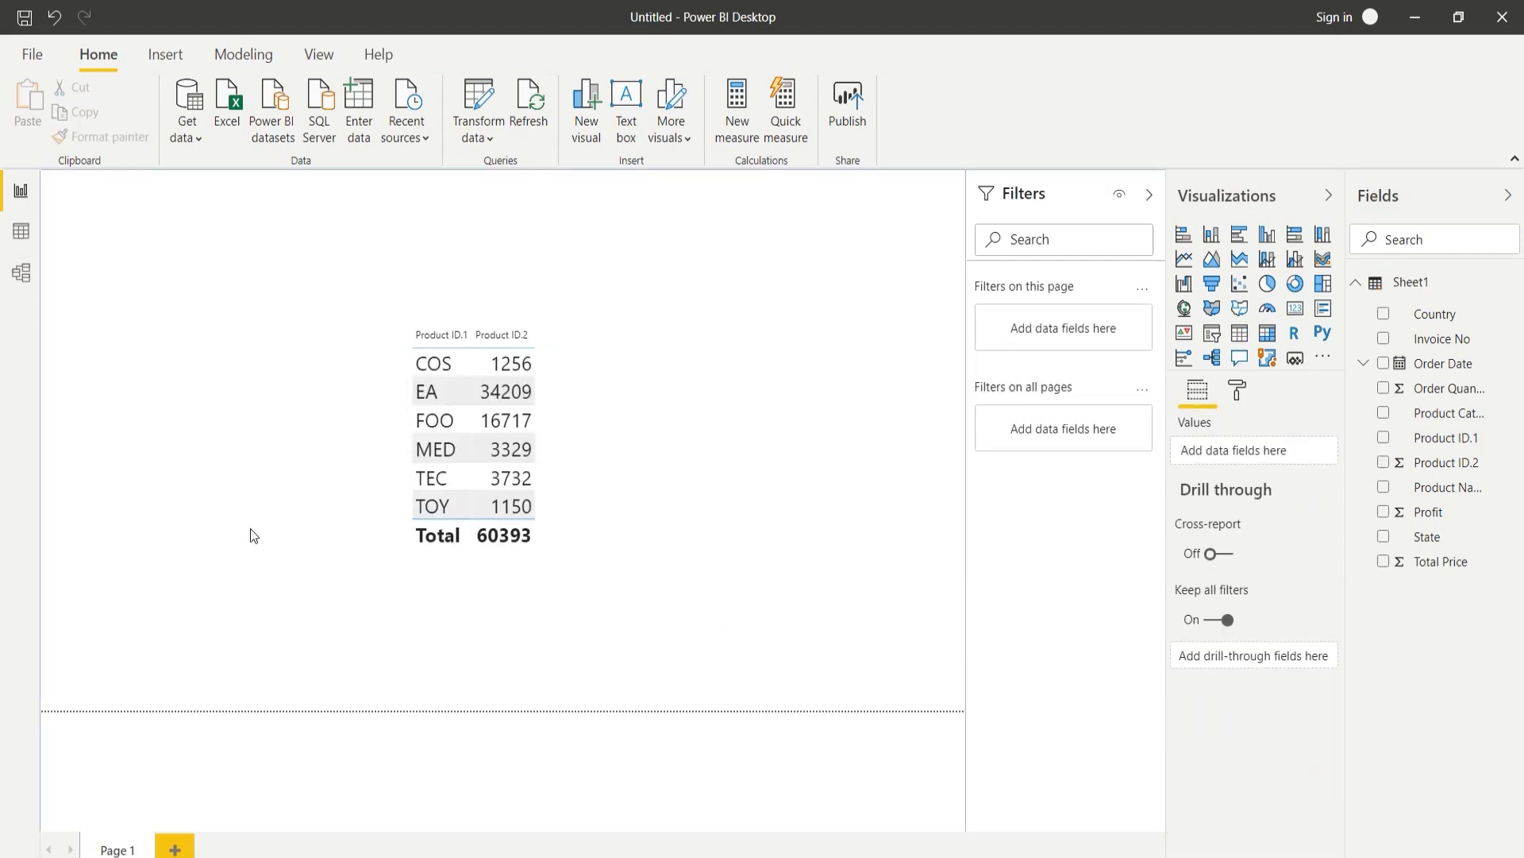